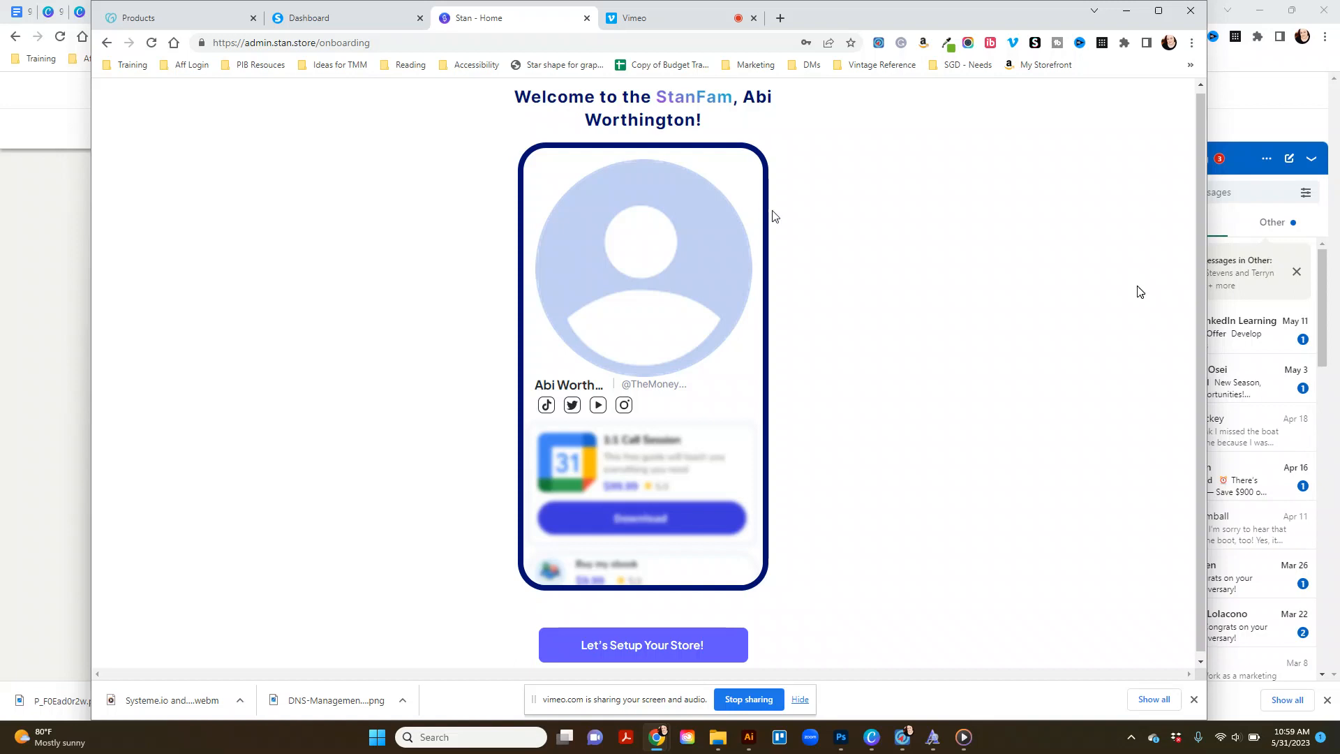
Begin the store setup, review the list of content niches and choose Education.
scroll(507, 305, down, 1)
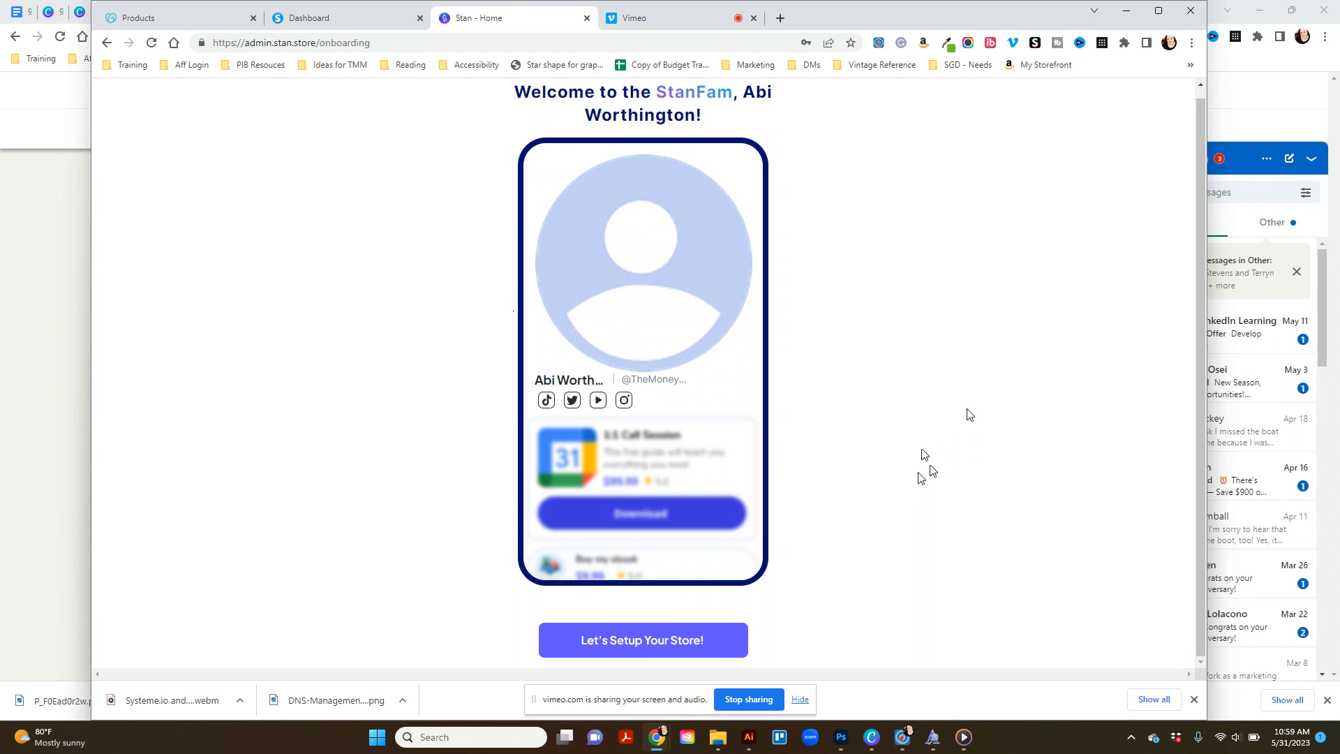
click(656, 650)
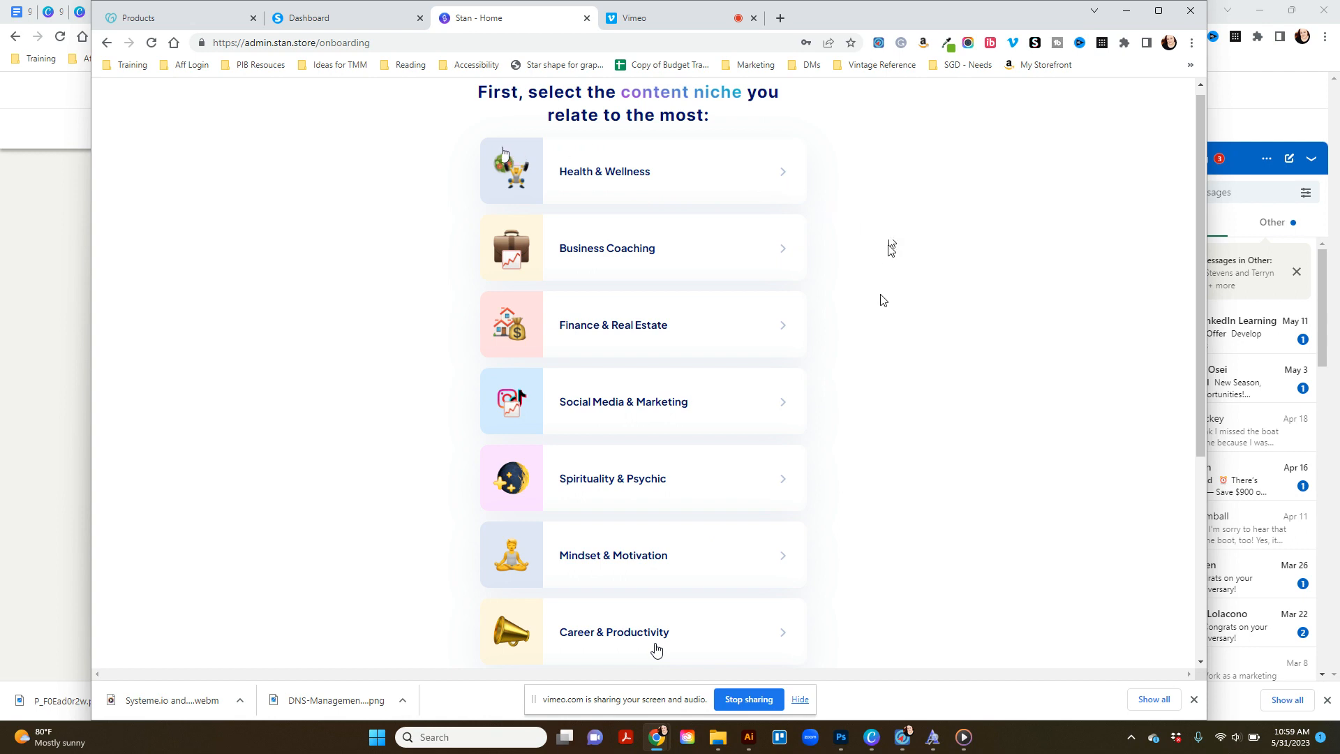
scroll(802, 294, down, 3)
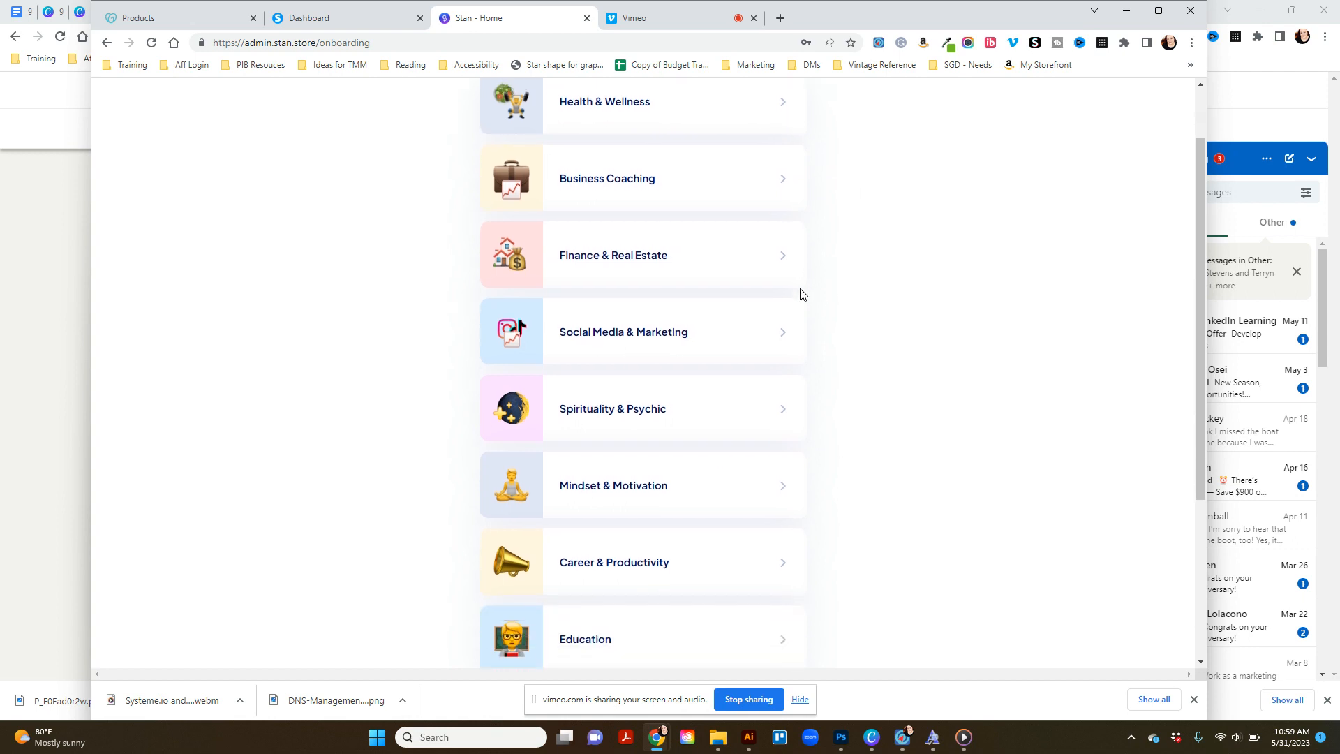
scroll(802, 294, down, 1)
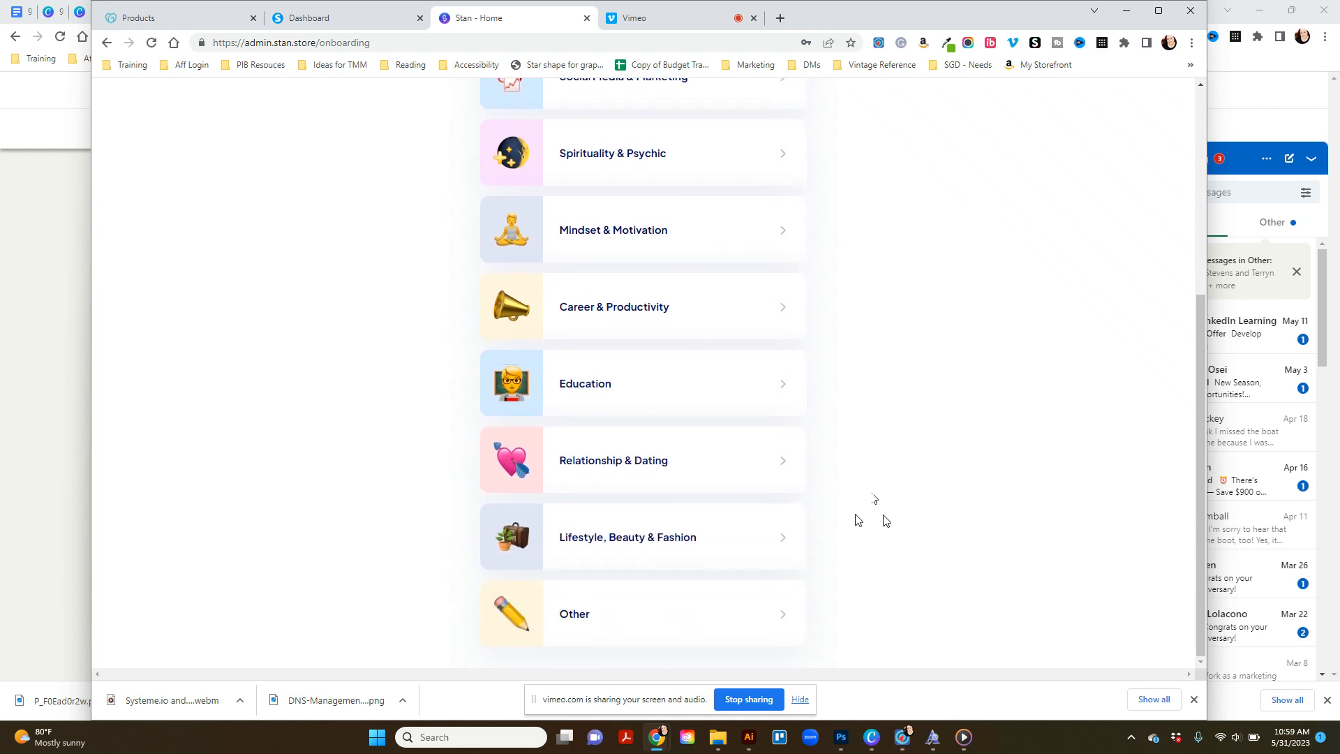
scroll(858, 520, up, 4)
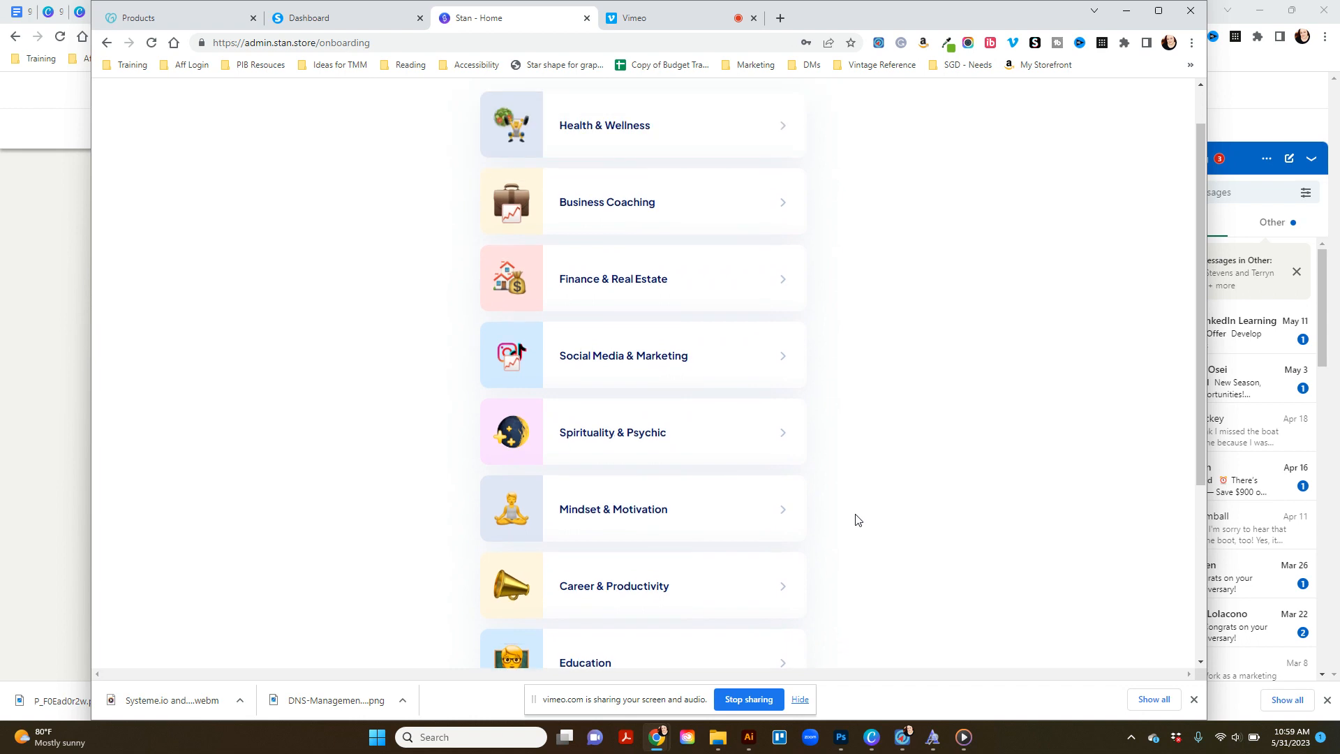
scroll(884, 467, down, 3)
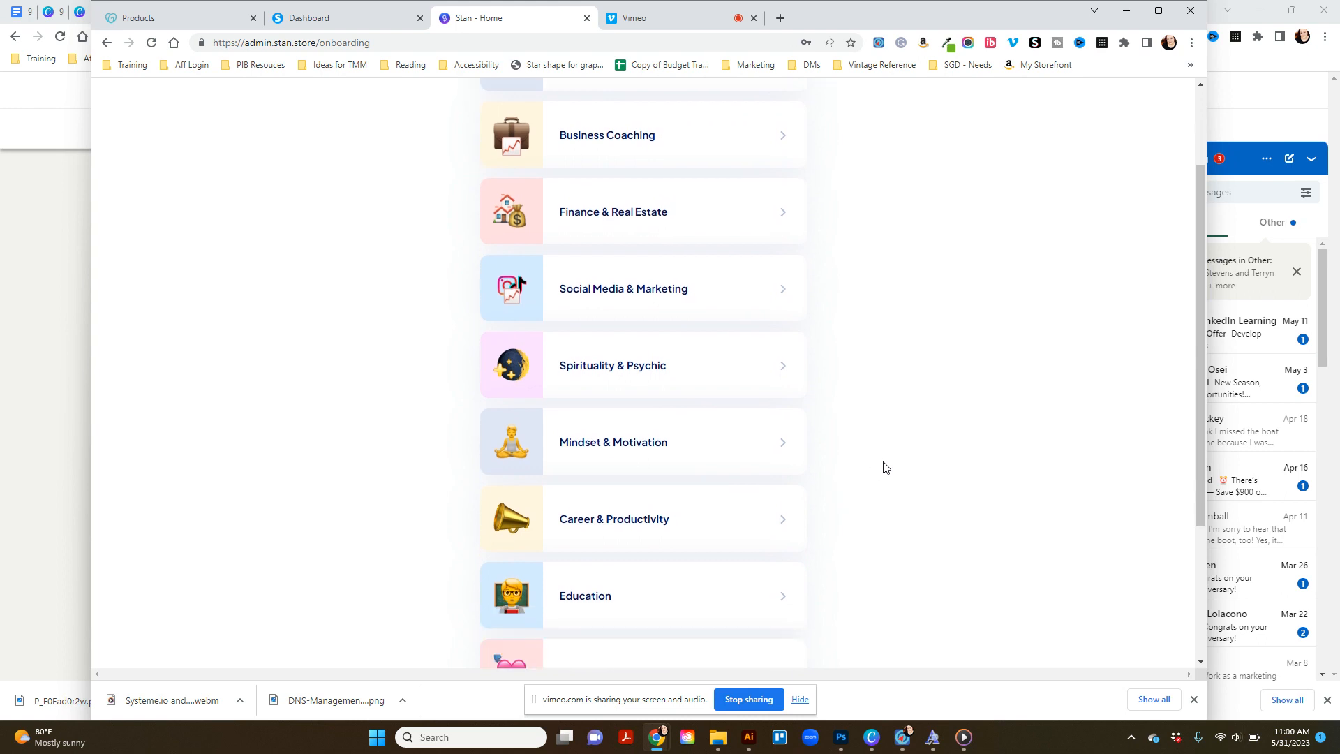
scroll(884, 467, down, 1)
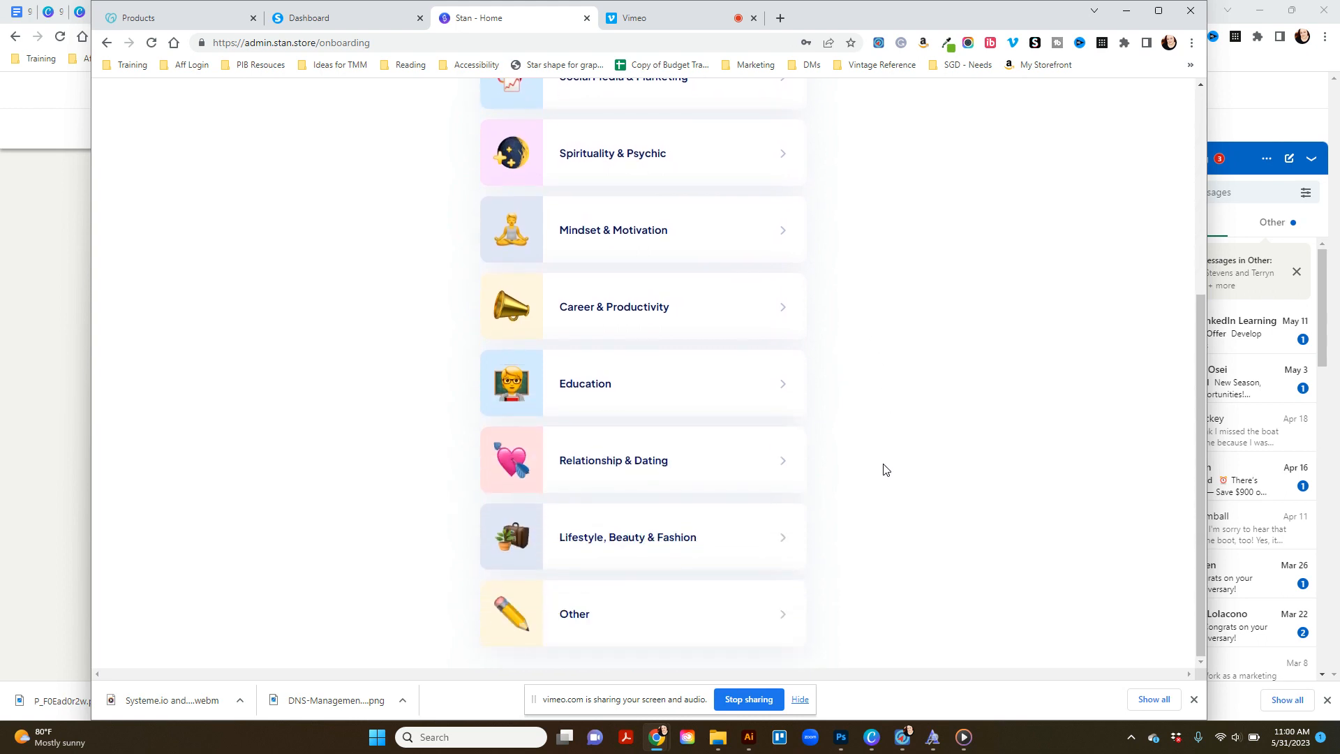
click(627, 390)
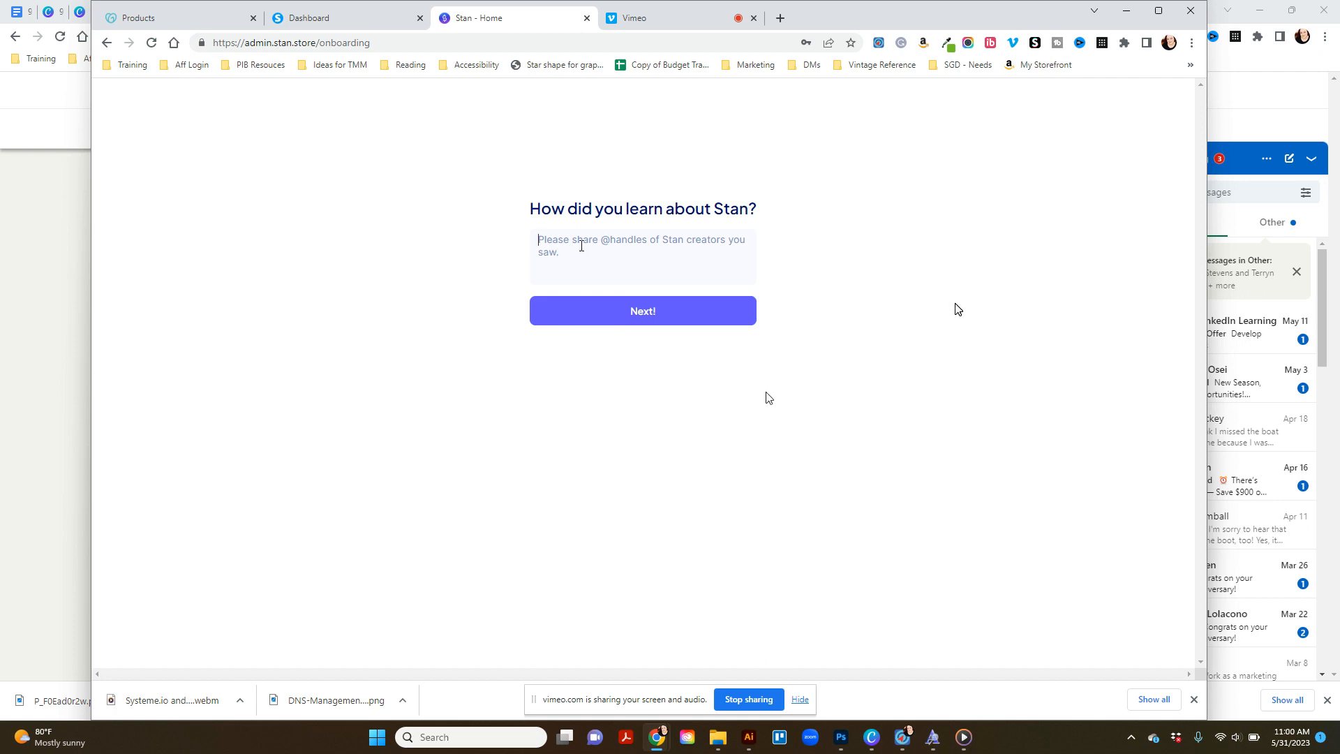
click(582, 246)
text(An ad)
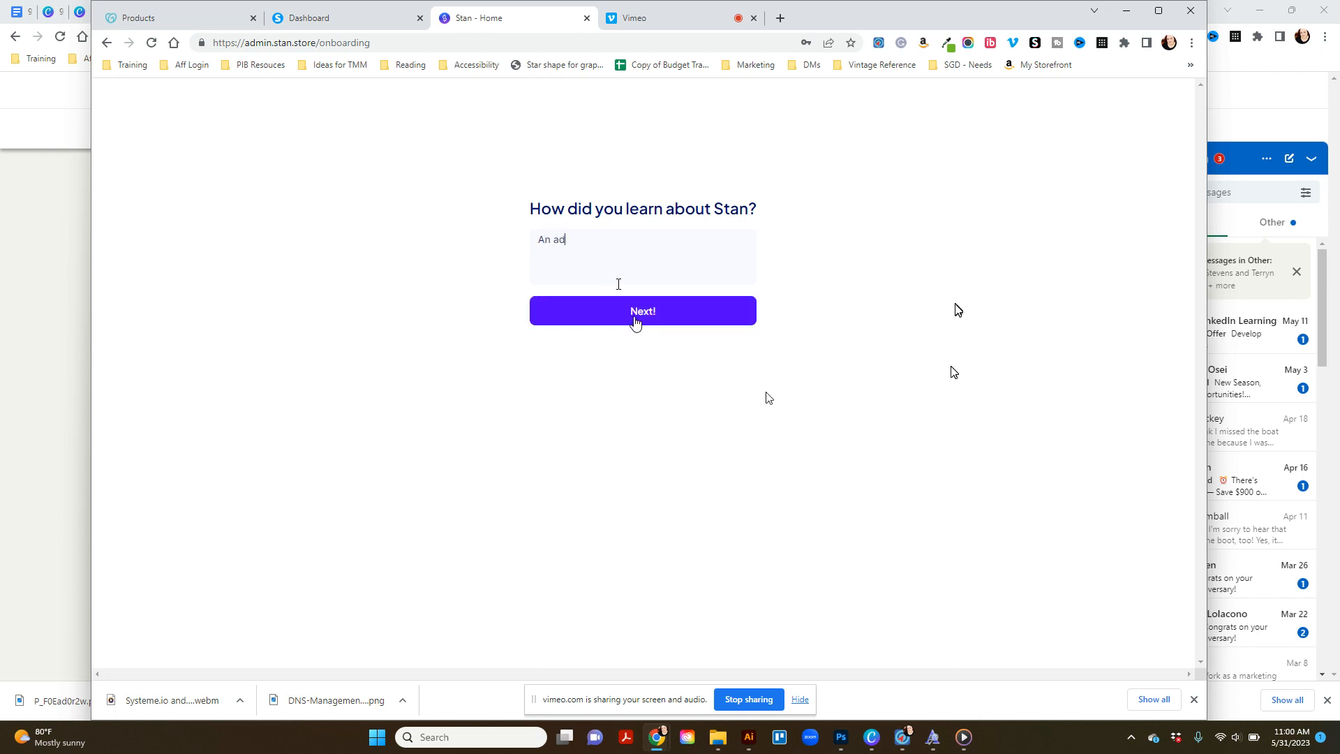
triple_click(615, 262)
text(@)
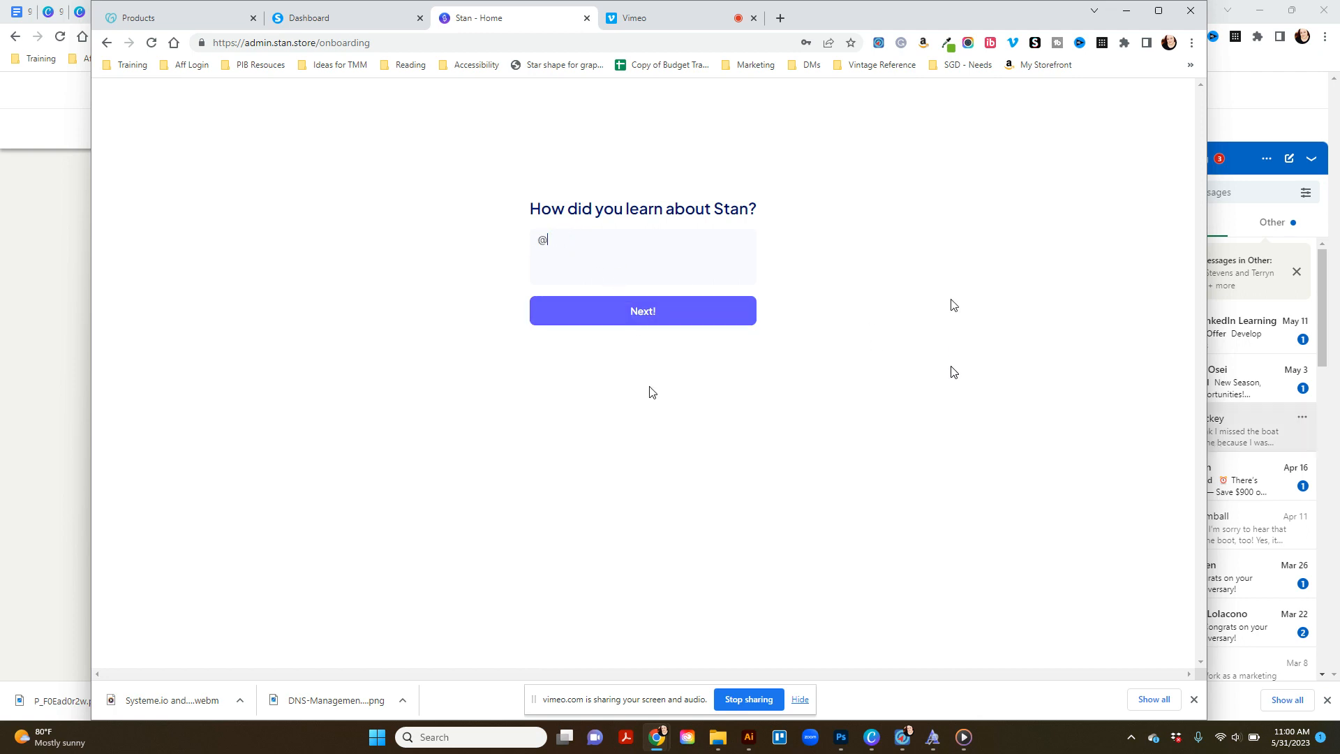
text(SheGoesDigital)
click(614, 317)
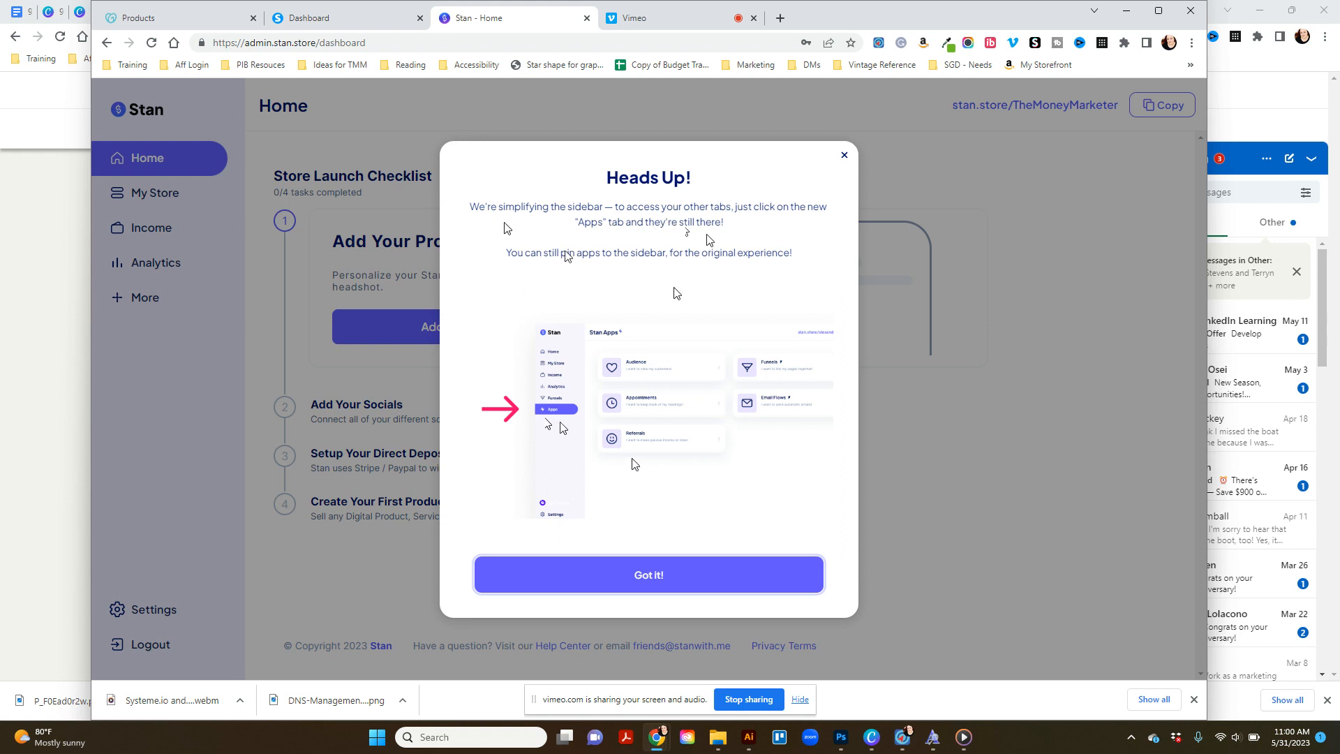
click(632, 575)
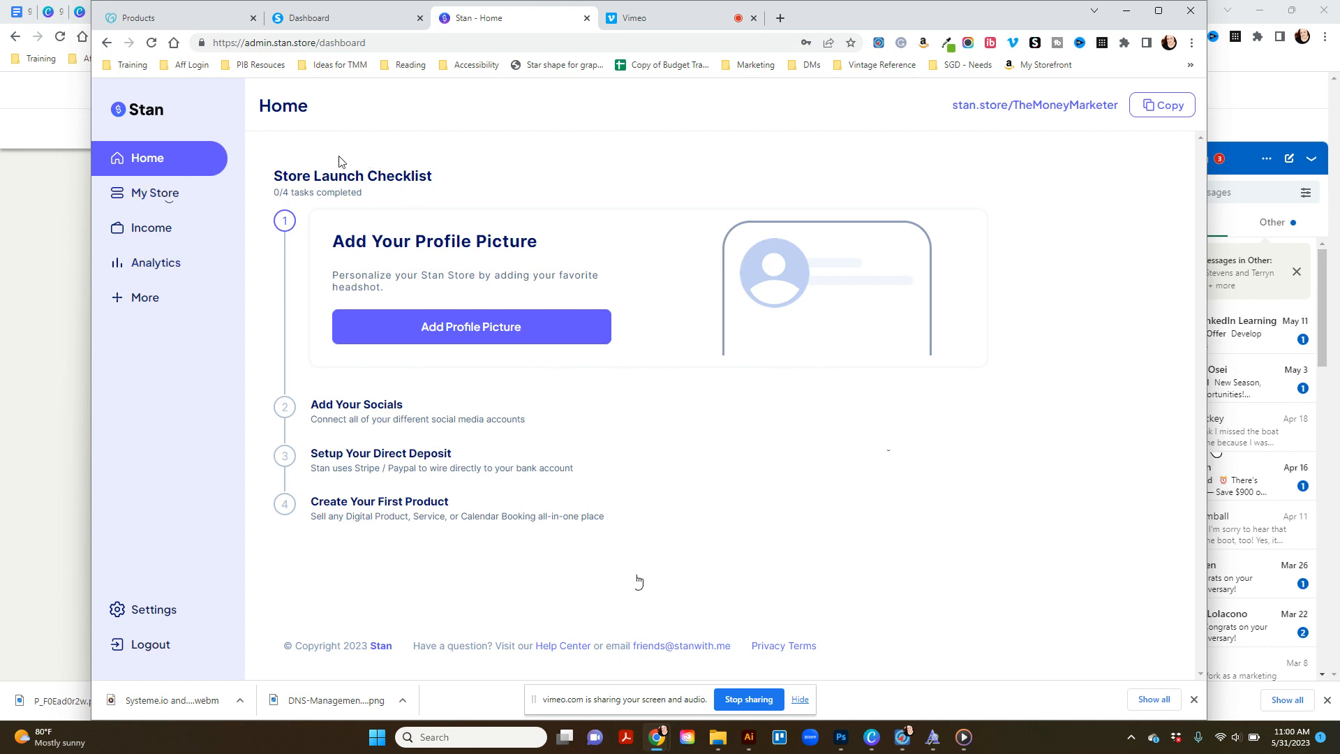
Upload the Untitled design (3) image as the store's profile picture, accept the default crop and confirm it.
click(457, 332)
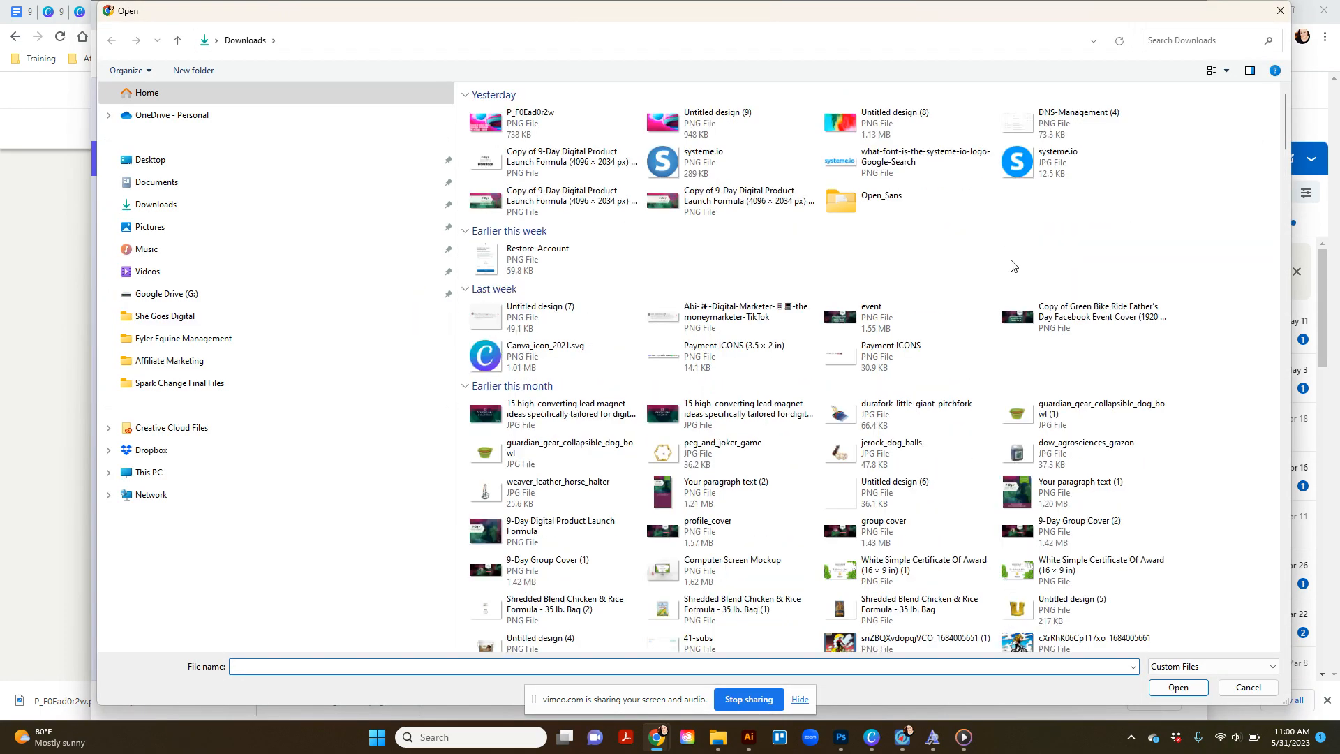
scroll(753, 175, down, 3)
scroll(753, 175, down, 5)
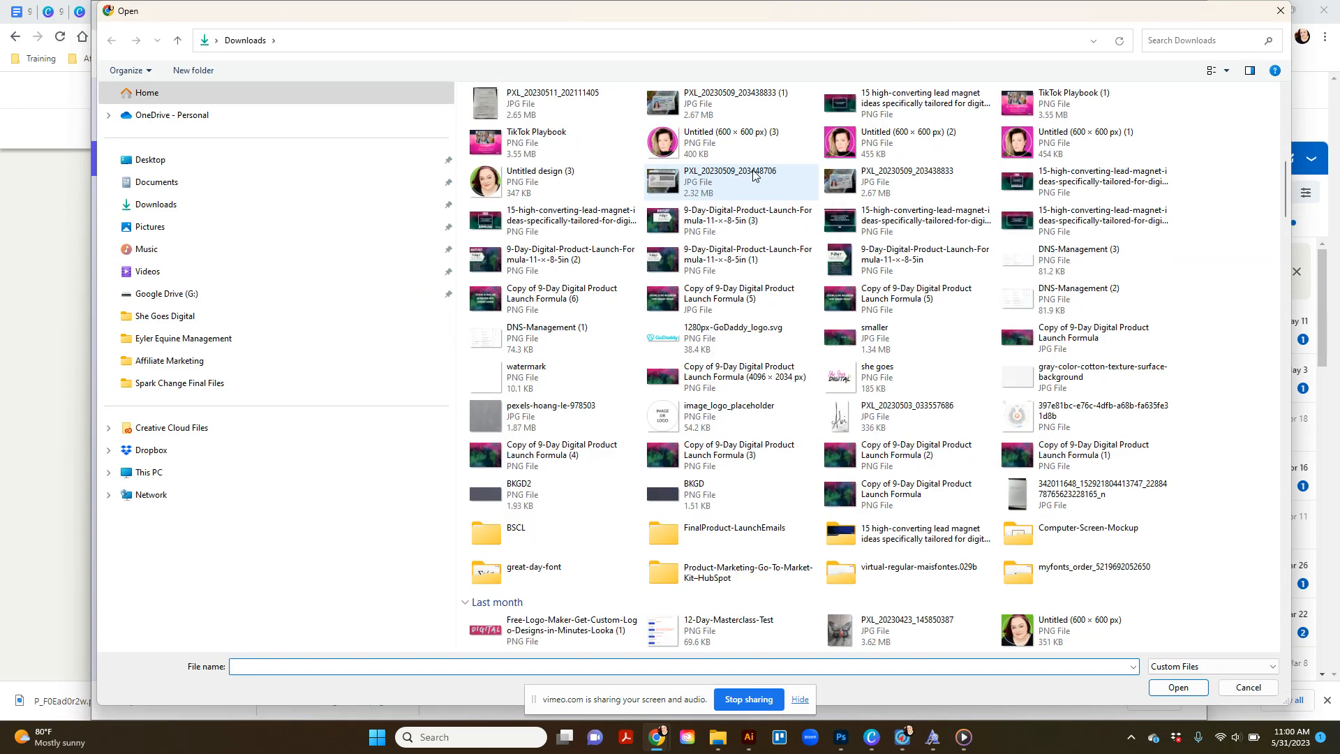
scroll(754, 176, up, 1)
click(488, 297)
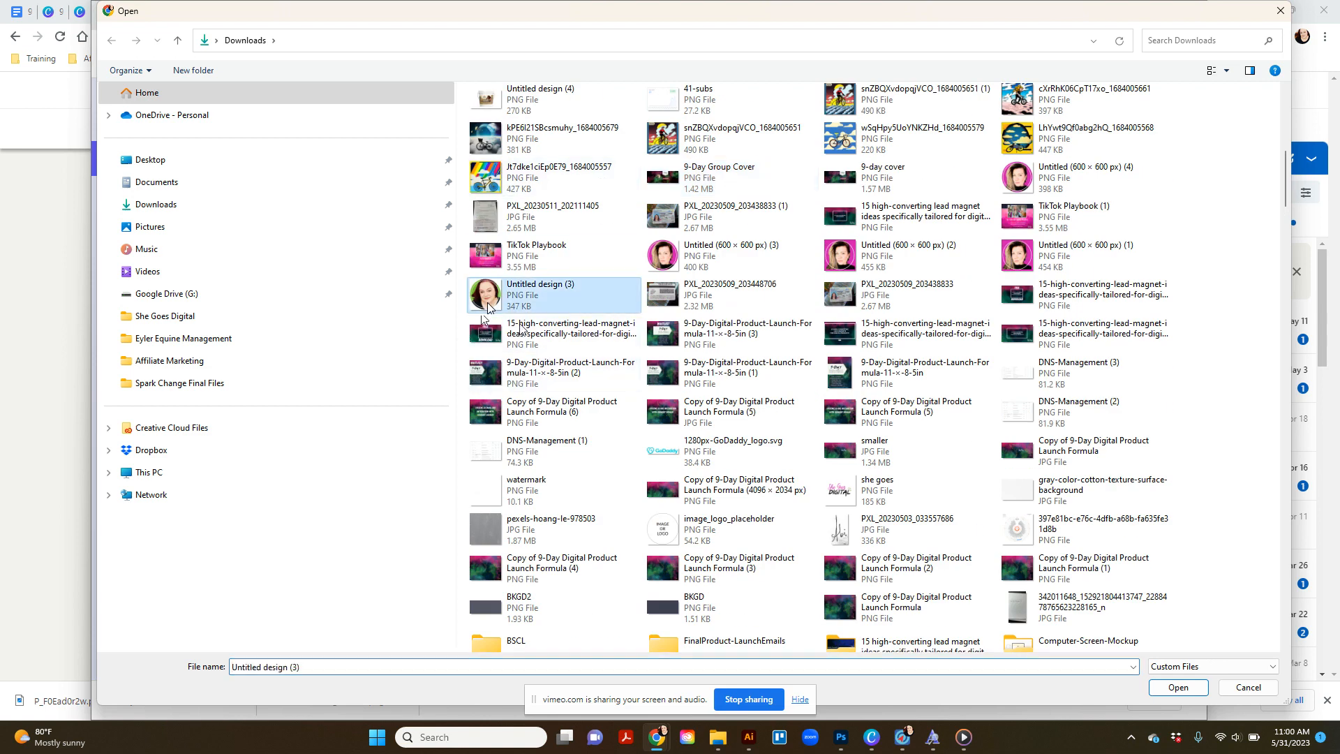
click(1177, 688)
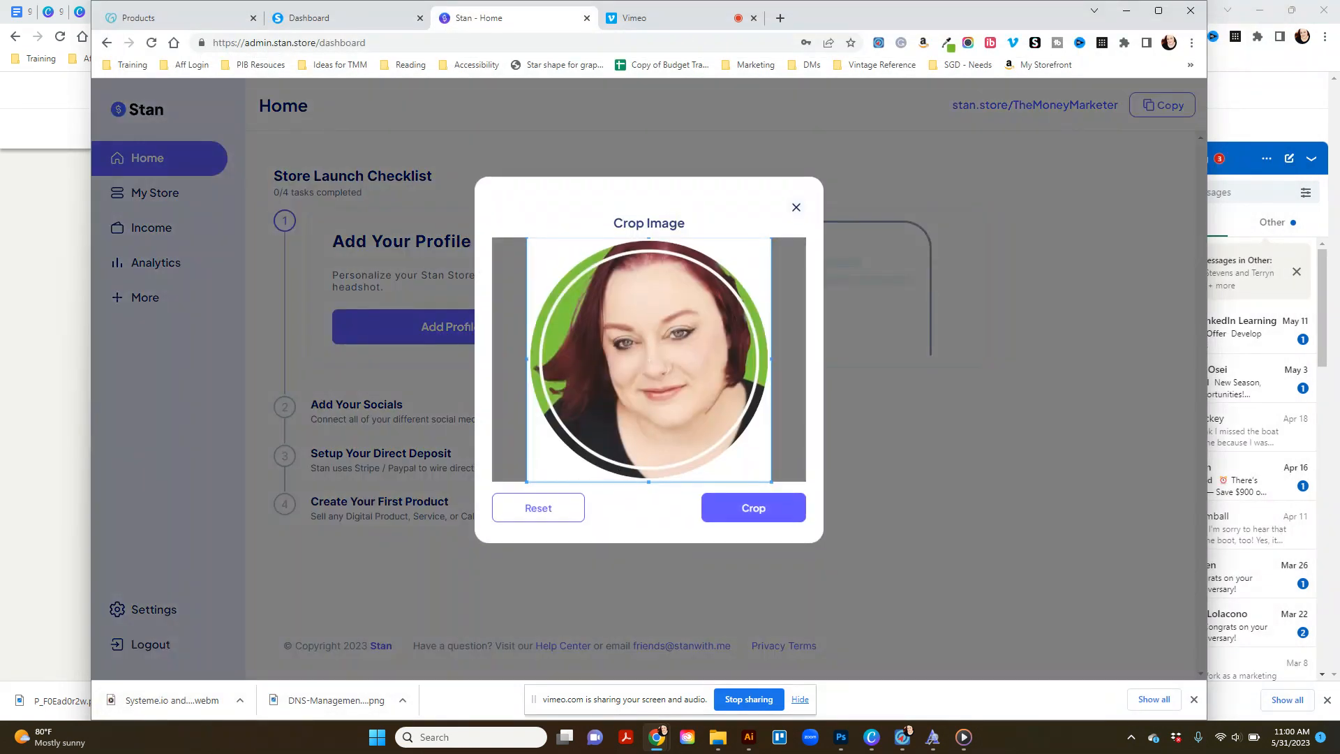
click(751, 517)
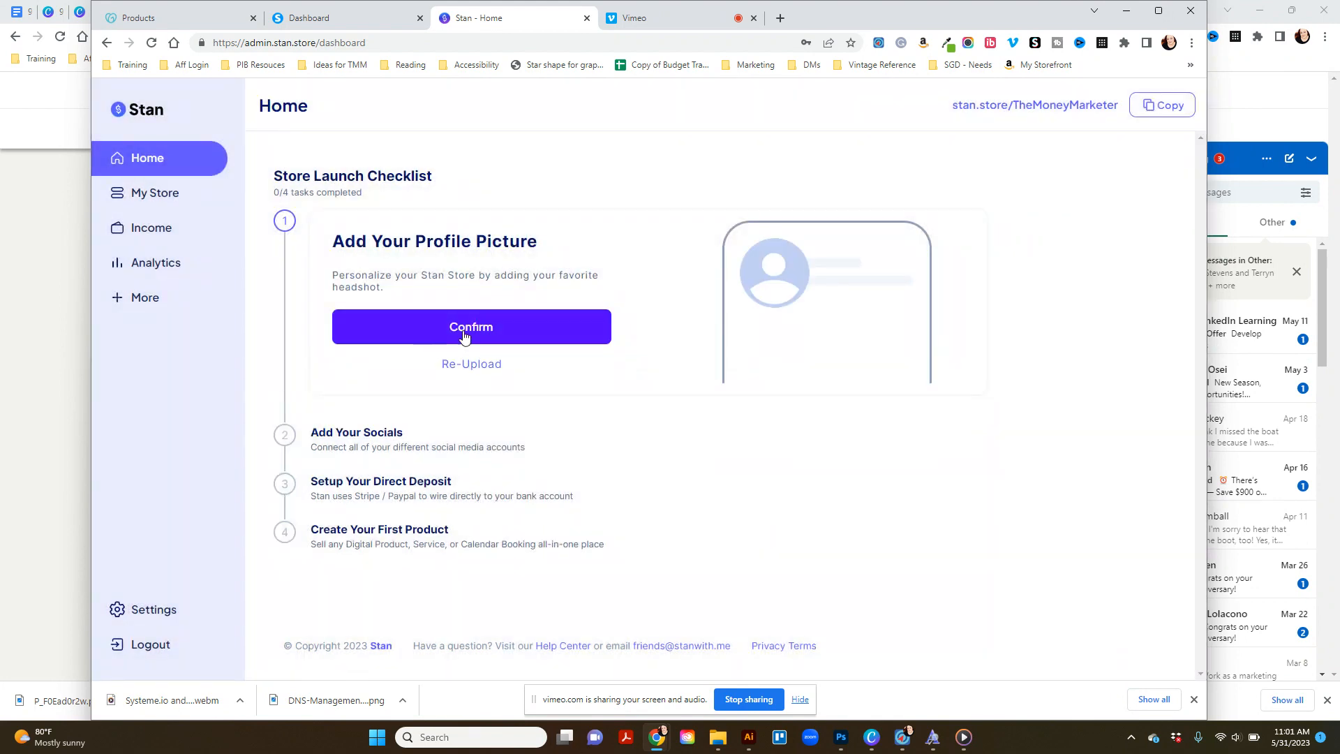
click(498, 328)
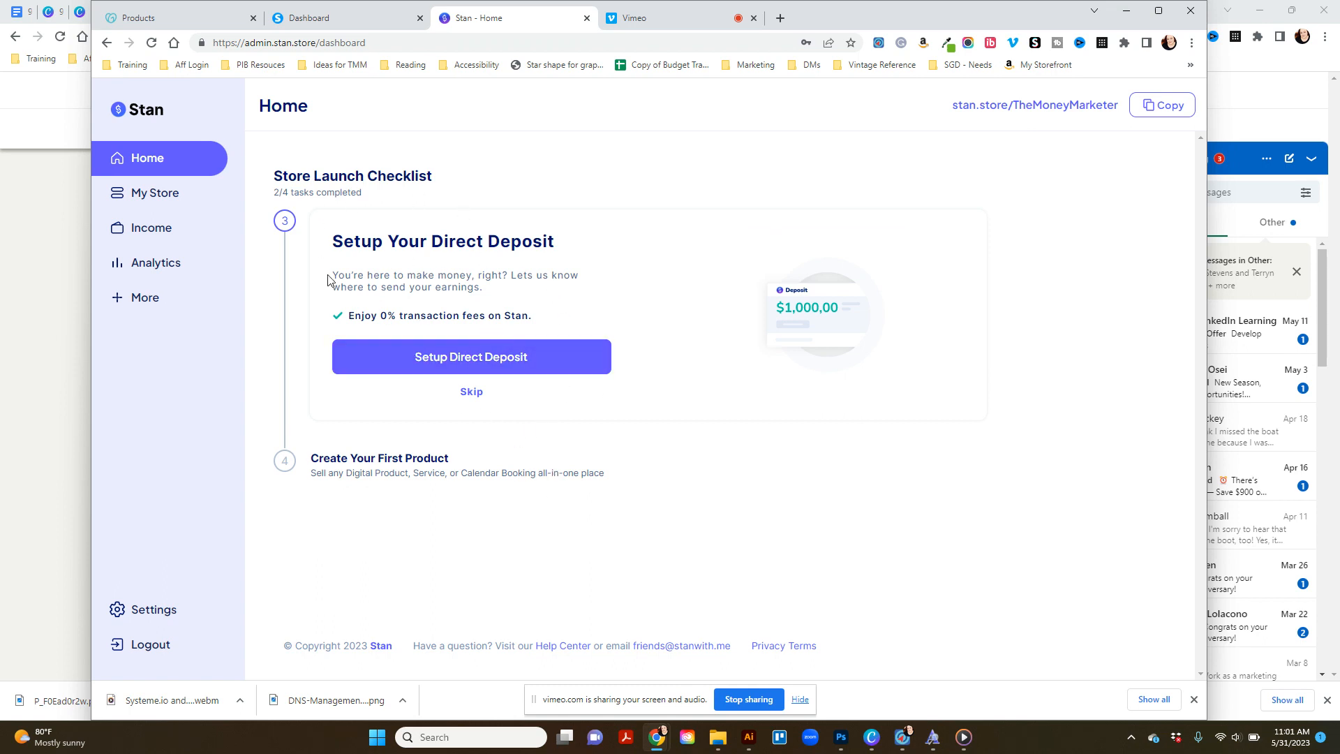
View the direct deposit setup with its Stripe country selection, and close it without submitting.
click(468, 367)
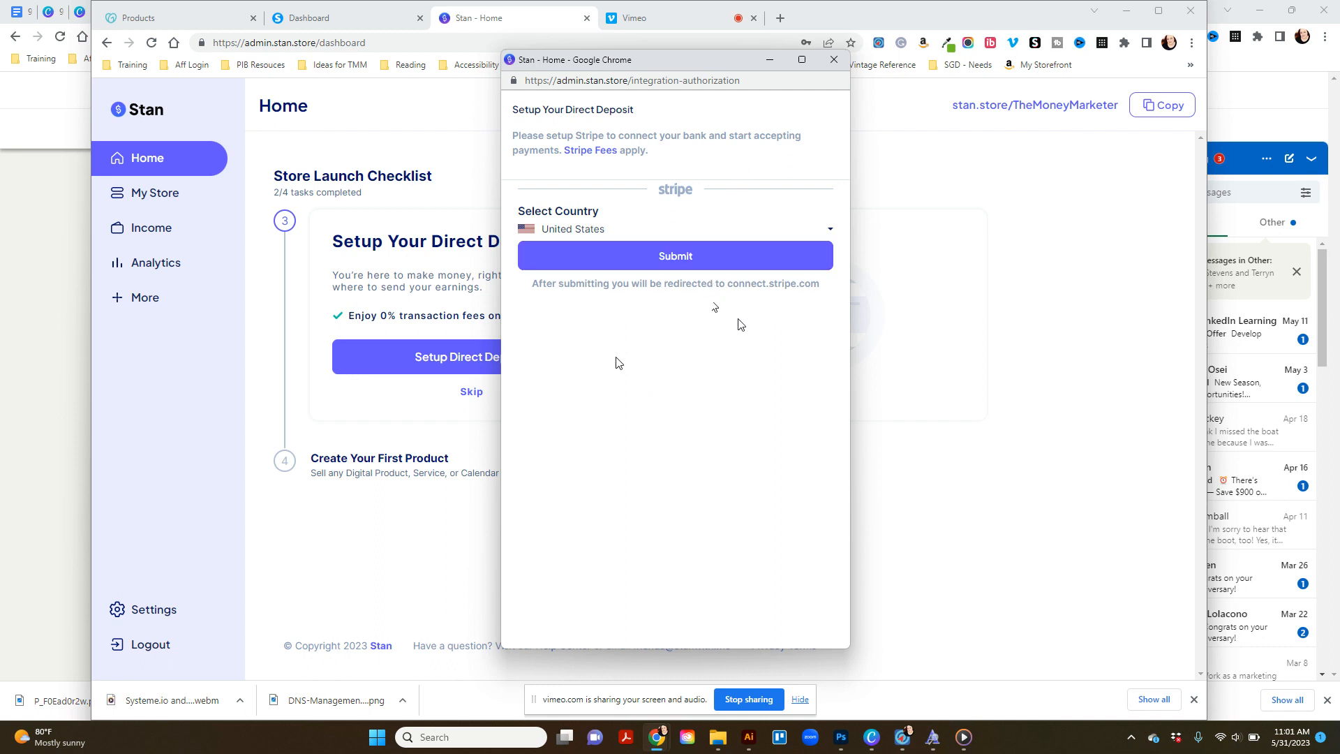
click(833, 68)
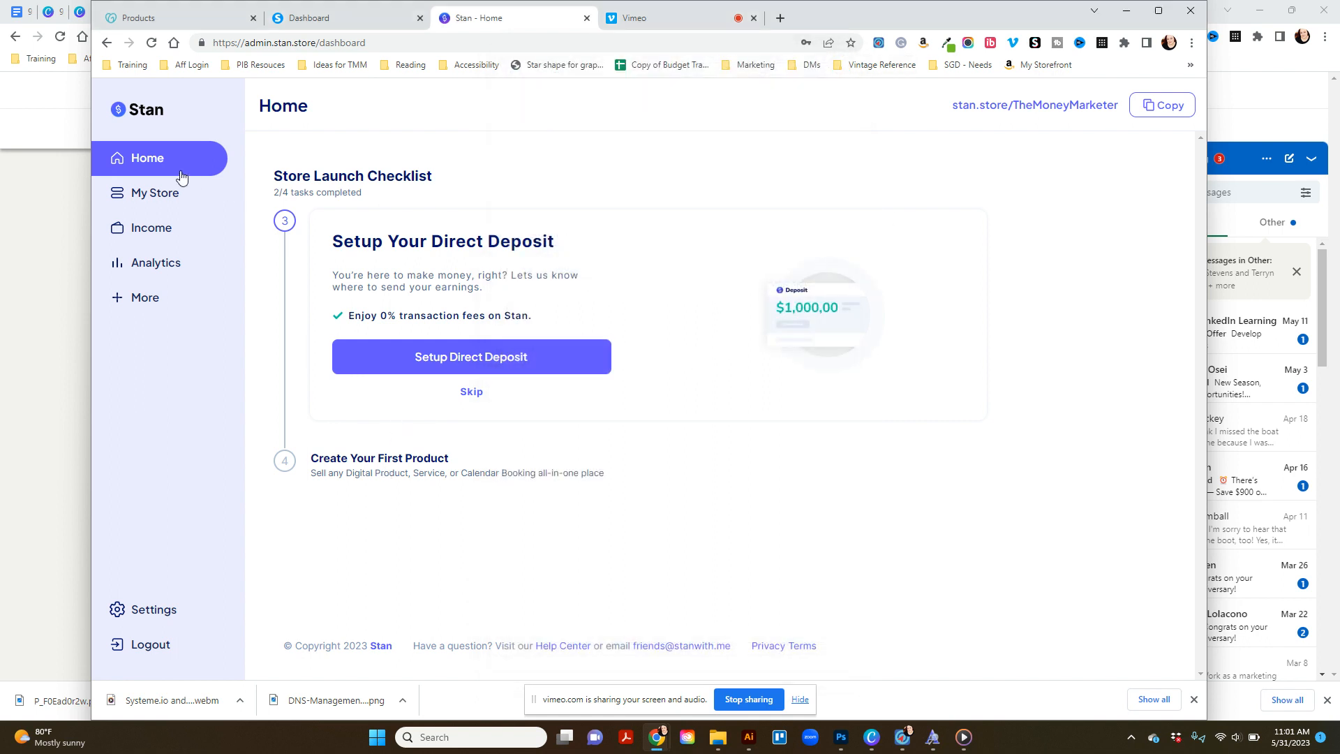
Open the store's design settings and examine the available color and theme options.
click(160, 194)
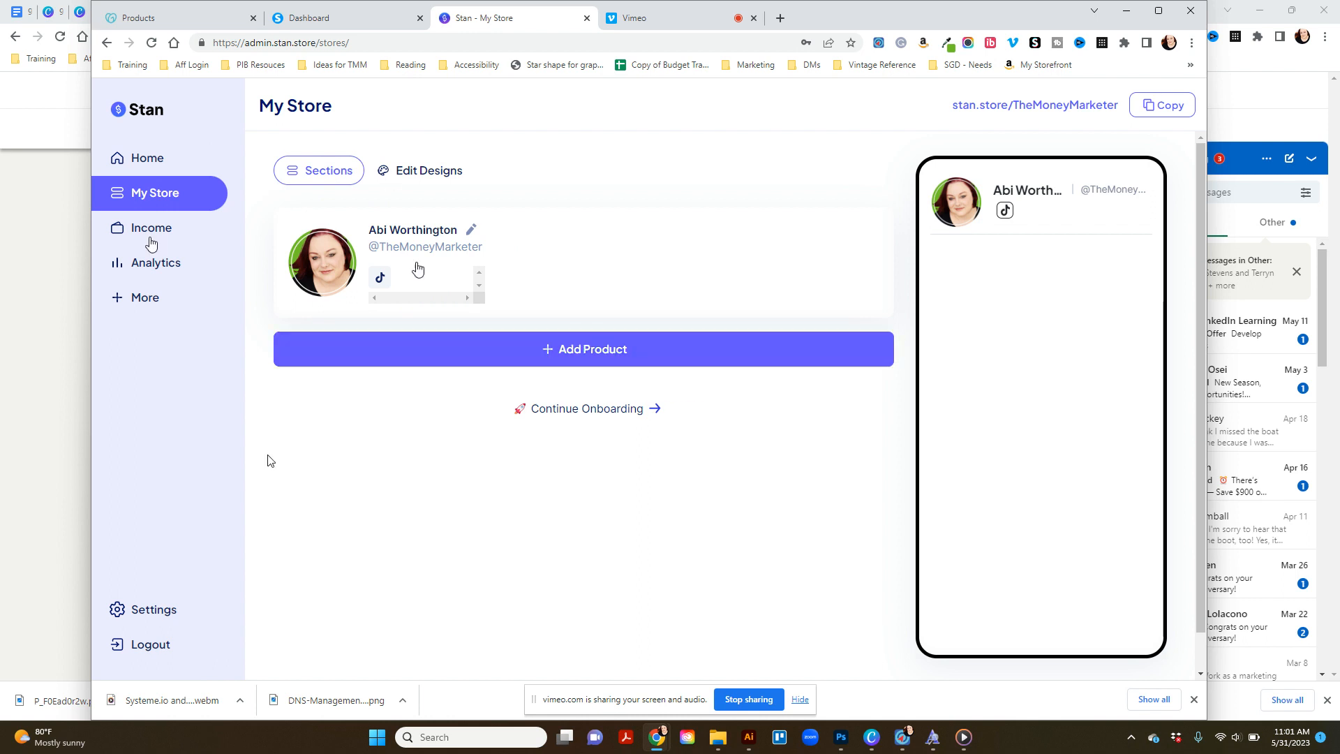
click(424, 174)
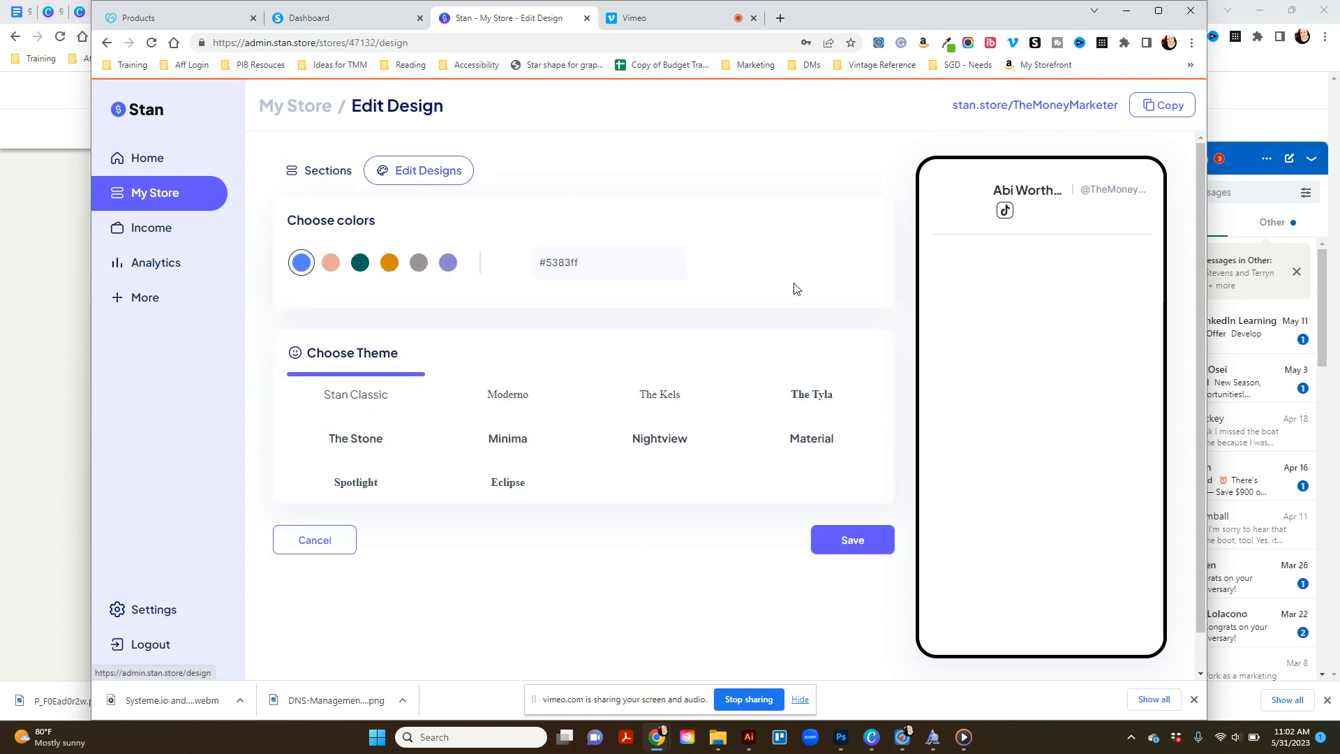
scroll(682, 191, down, 2)
scroll(683, 191, down, 8)
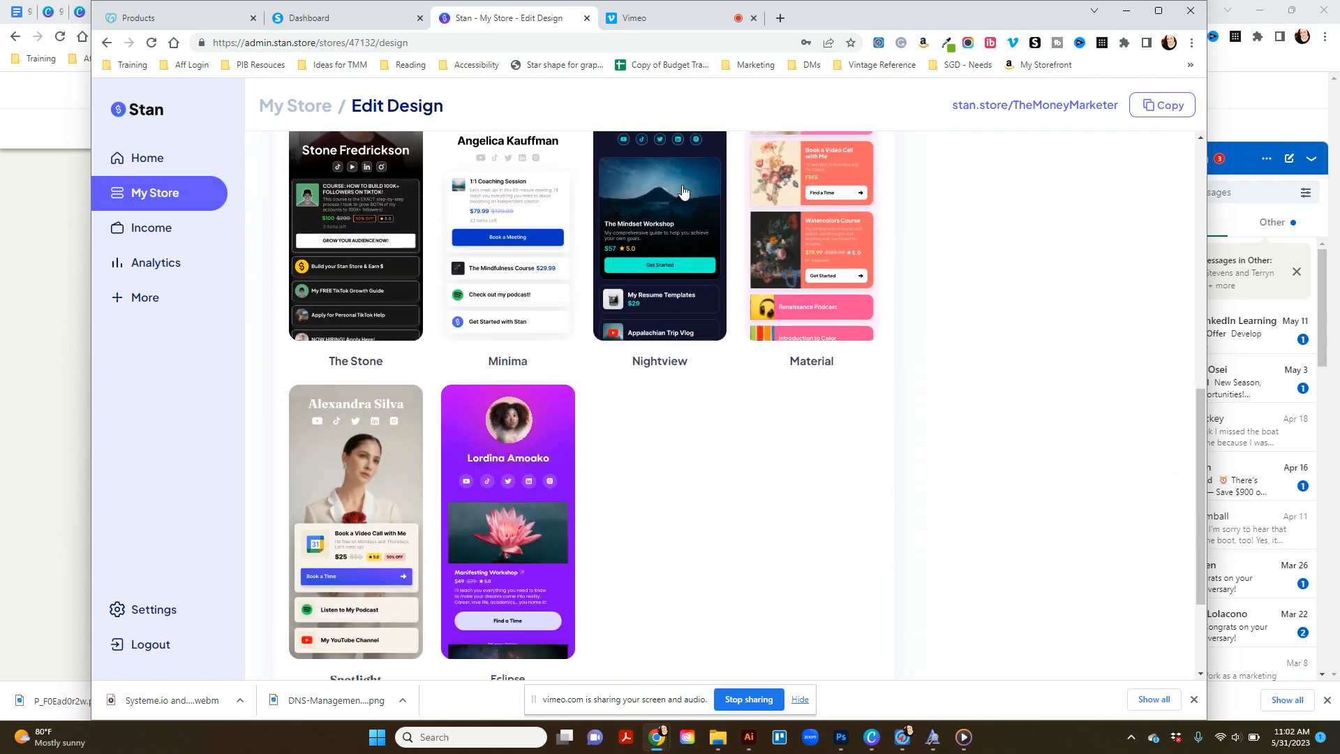
scroll(684, 192, up, 4)
scroll(683, 192, down, 4)
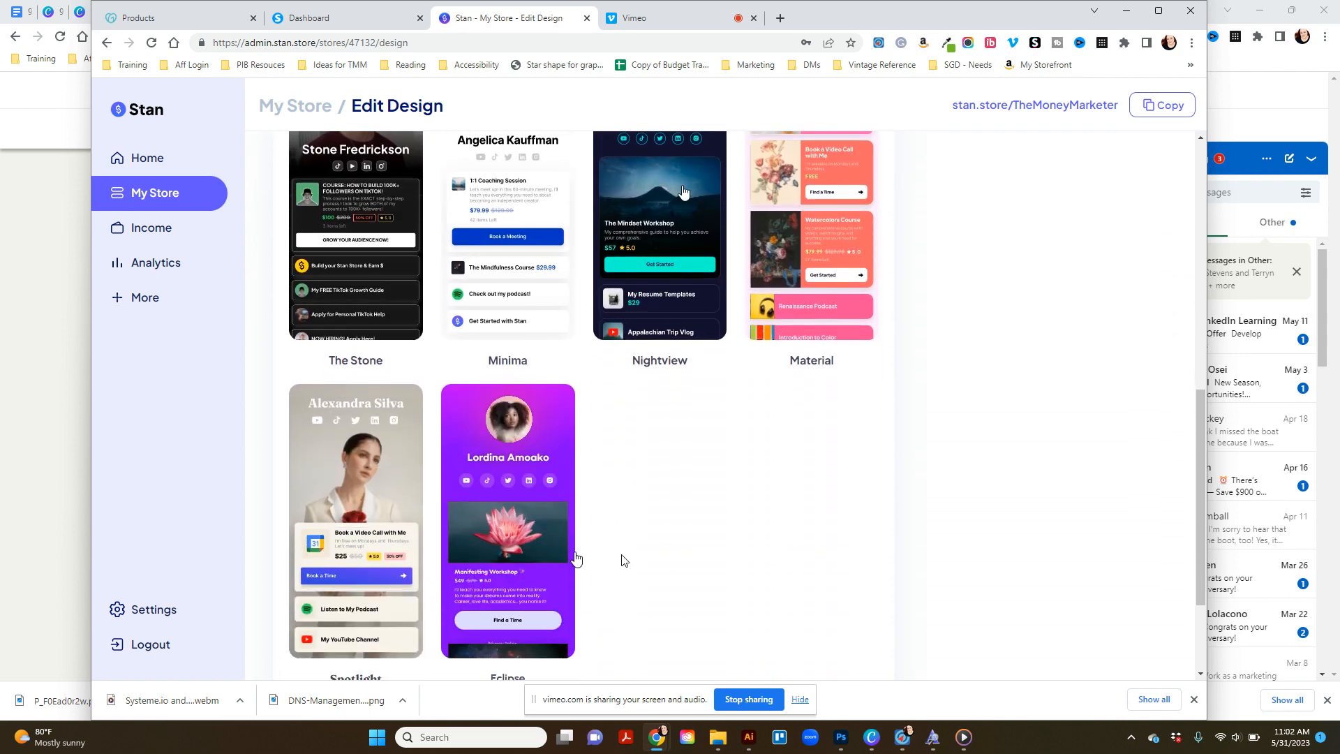
scroll(724, 558, up, 1)
scroll(724, 558, up, 8)
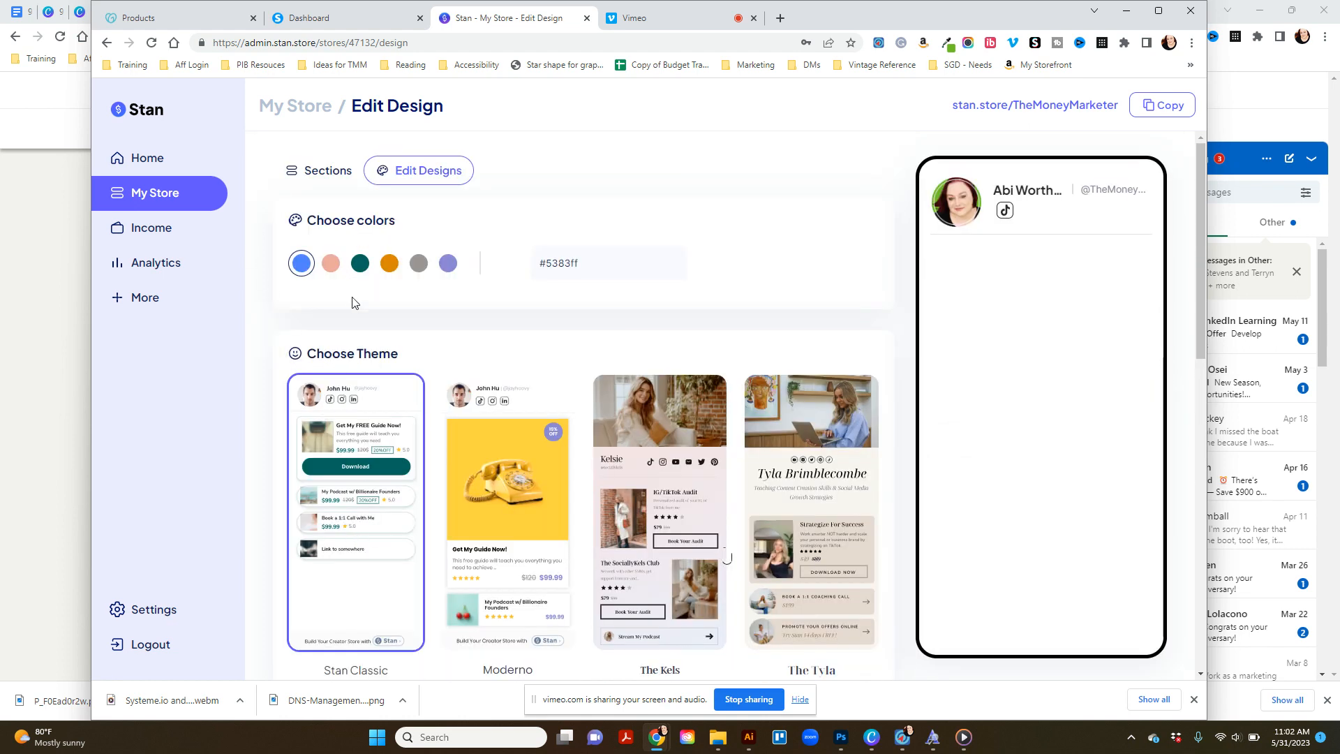
Choose the Moderno theme and set the store color to the orange preset #d98800.
click(332, 264)
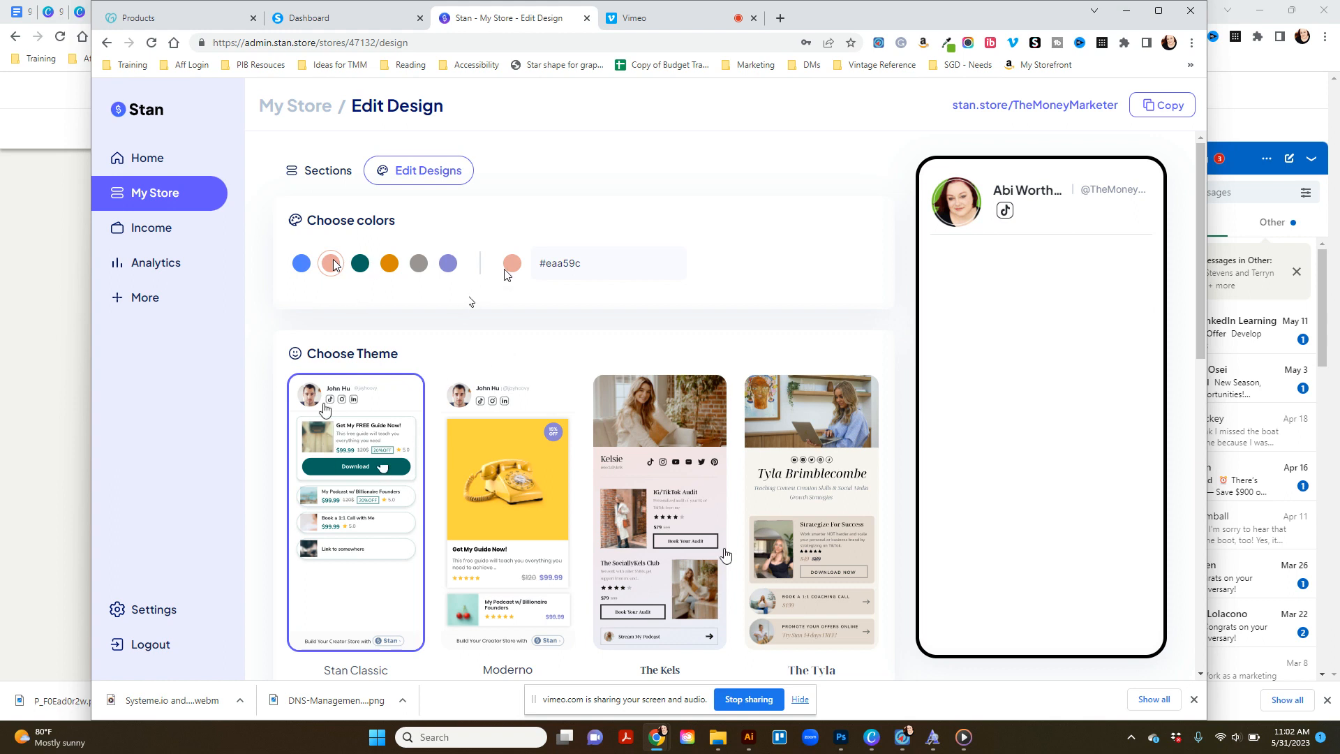
click(466, 464)
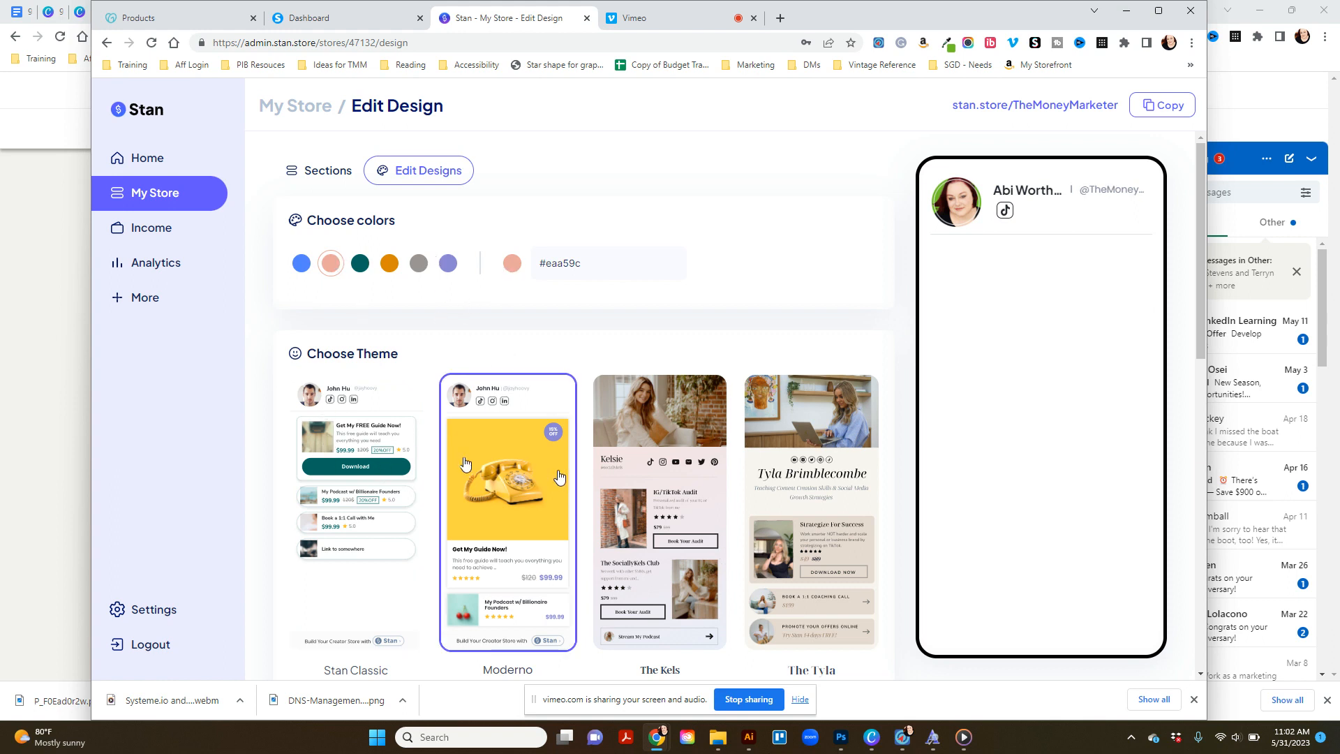
click(389, 264)
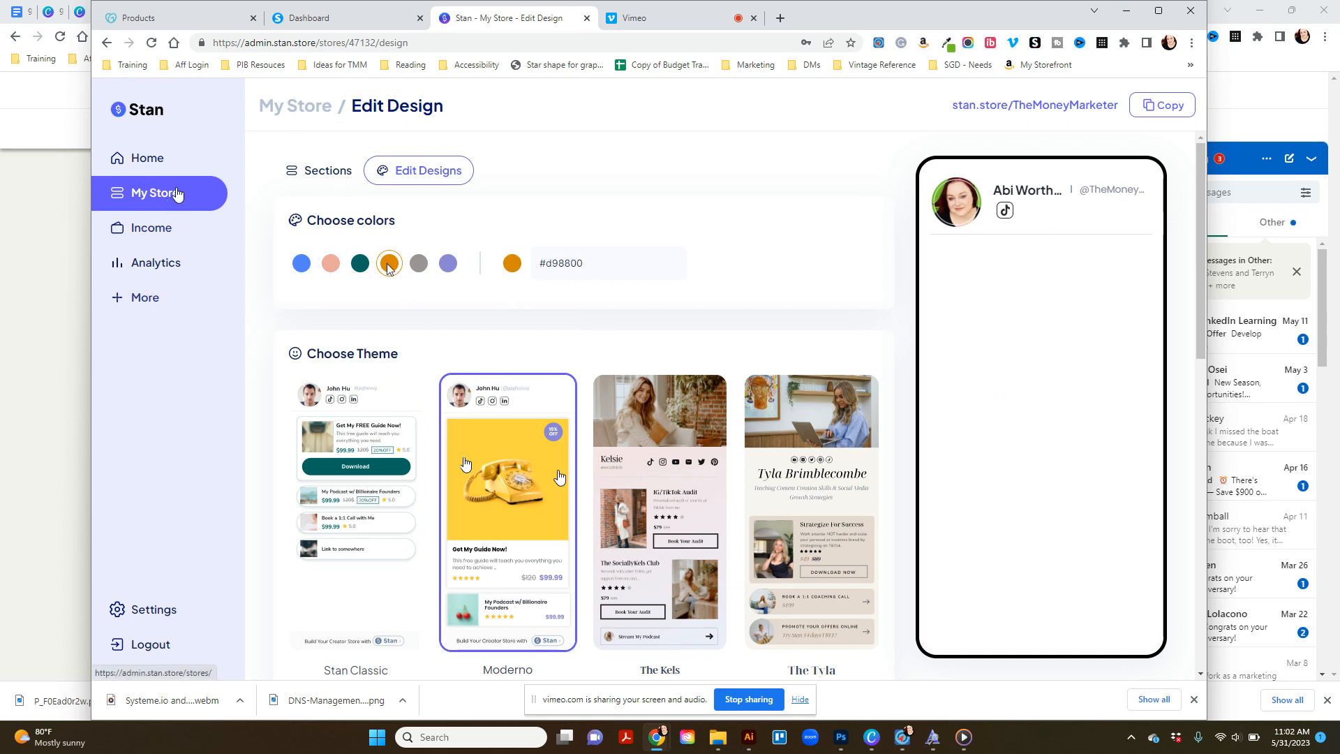
Return to the store's sections and add a product of the type Book a Time on Your Calendar.
click(319, 171)
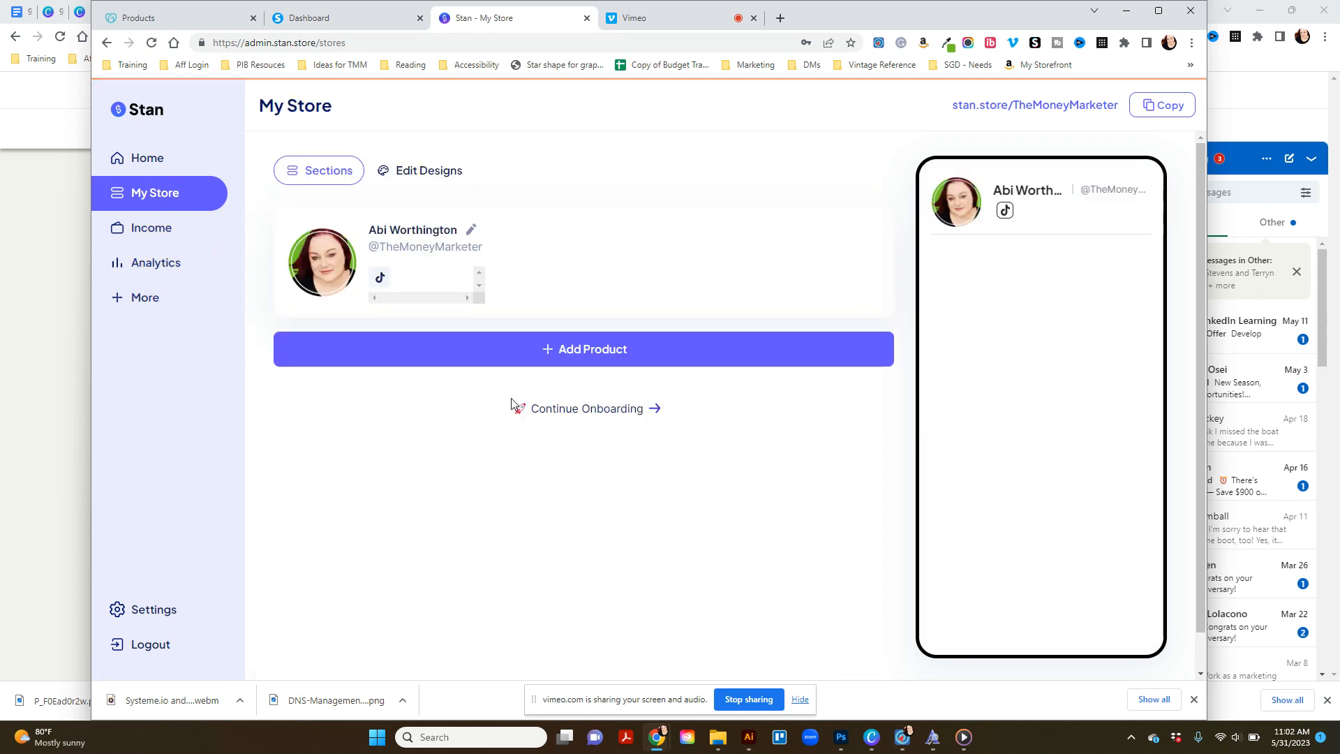
click(575, 344)
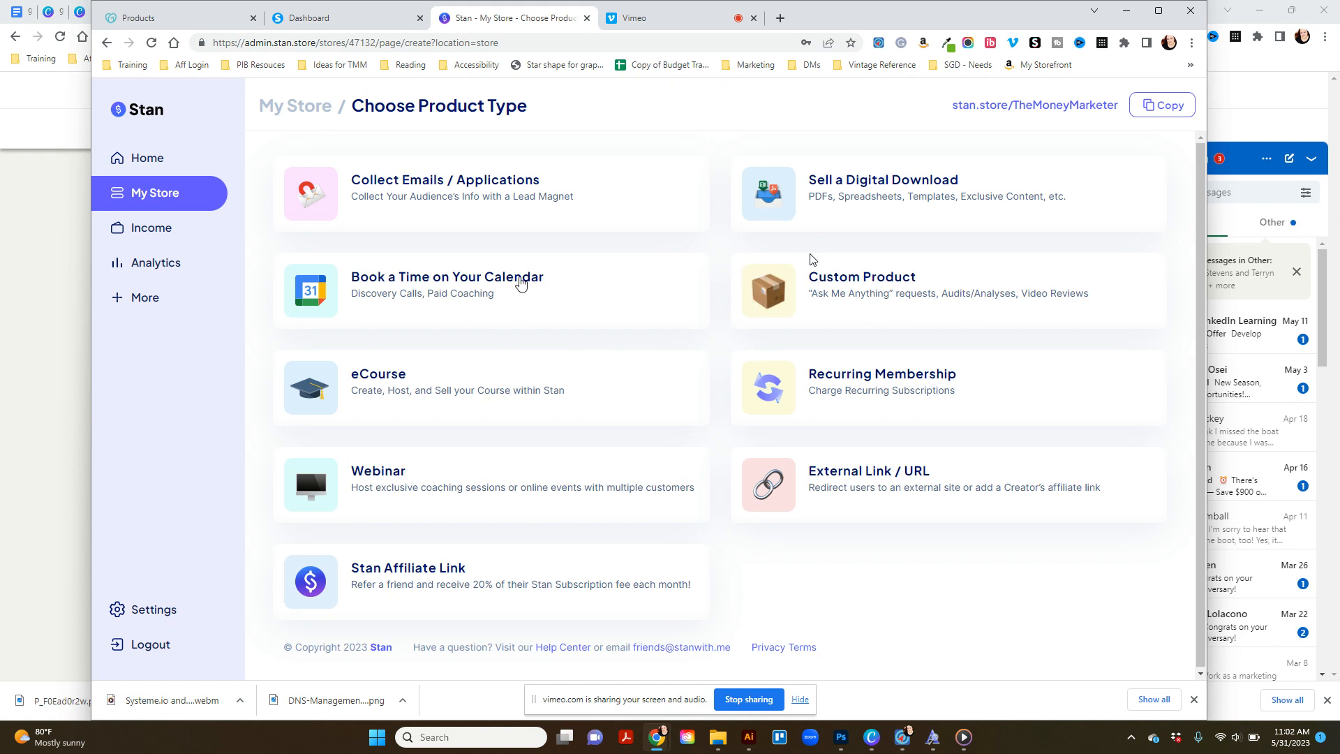
click(489, 290)
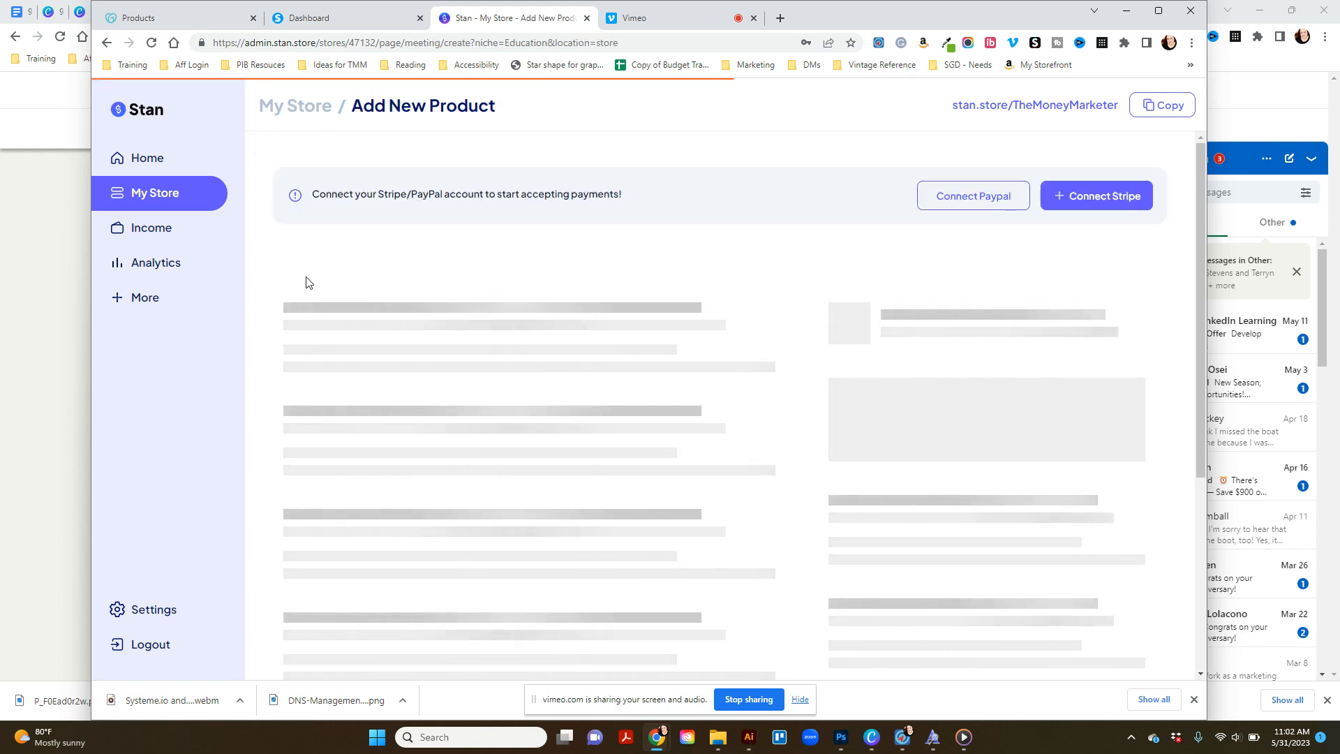
Keep the default thumbnail, advance to the product's checkout page and review its description, pricing and field settings.
scroll(498, 366, down, 2)
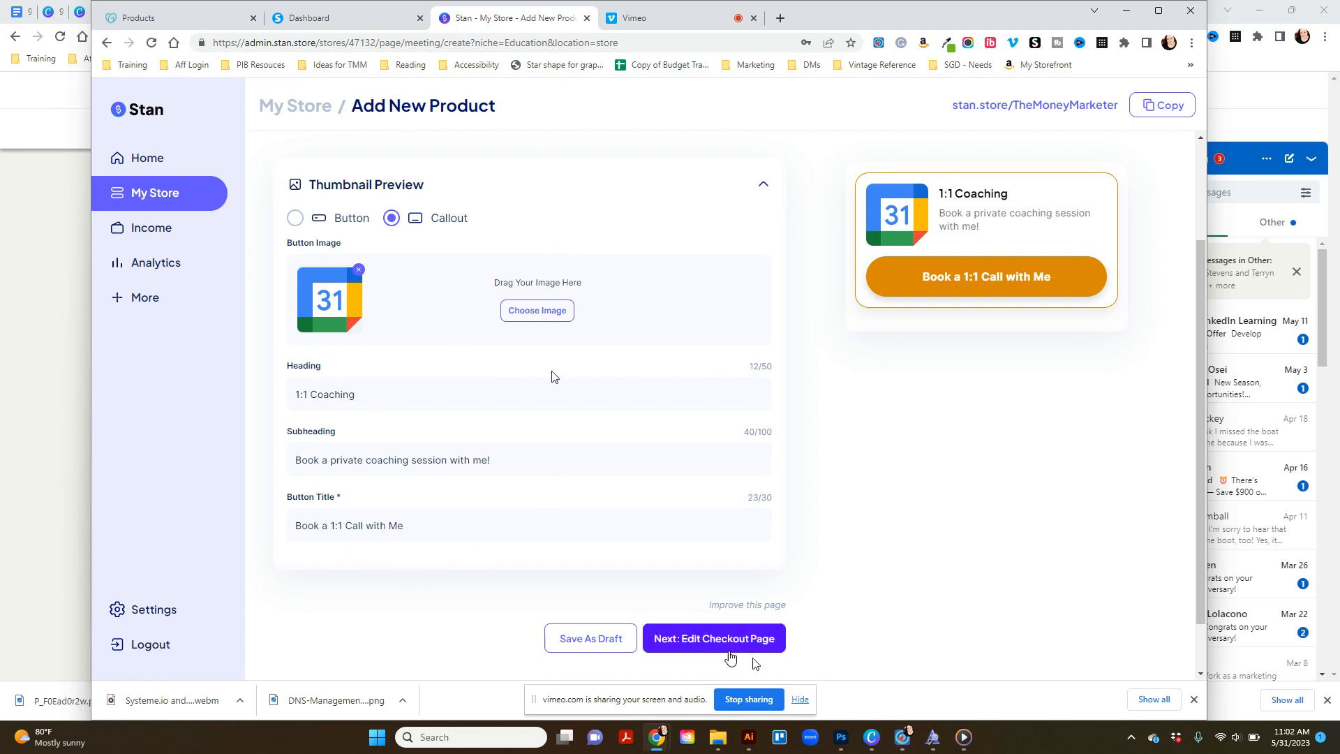
click(714, 638)
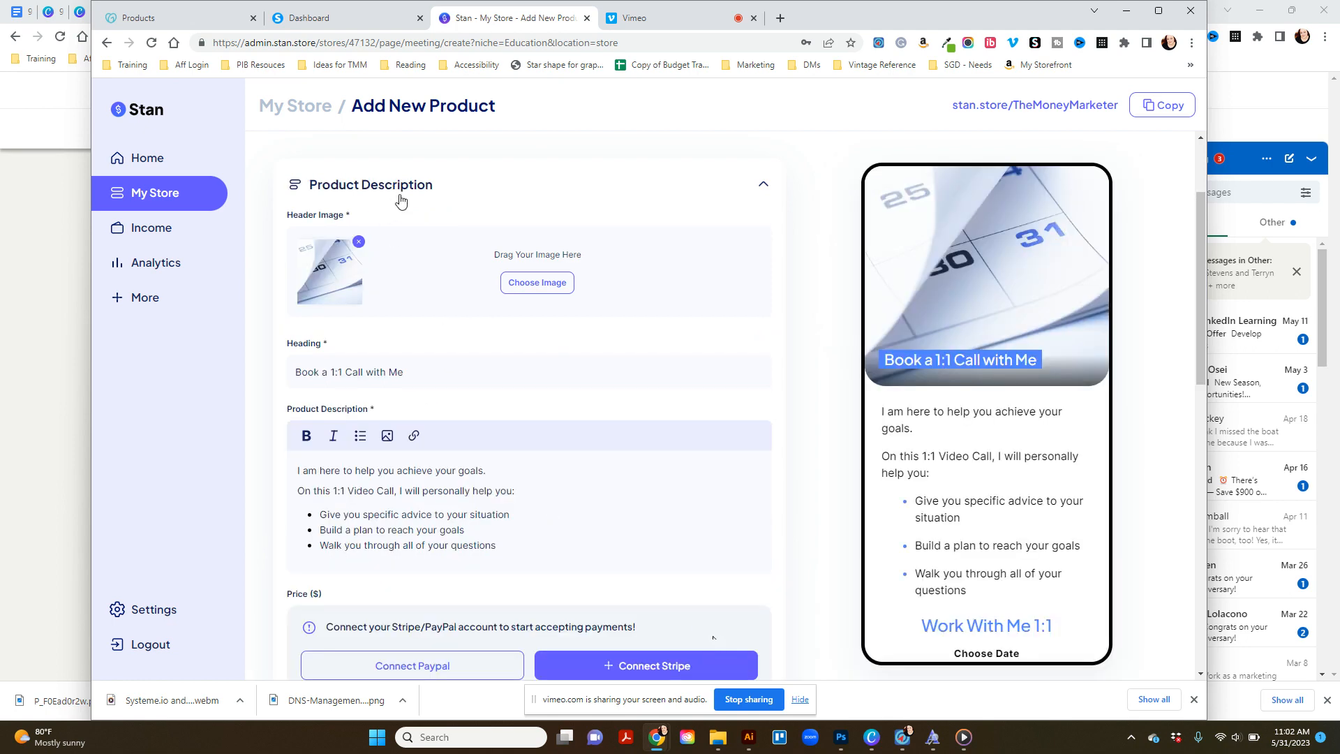
scroll(449, 268, down, 5)
scroll(659, 426, down, 5)
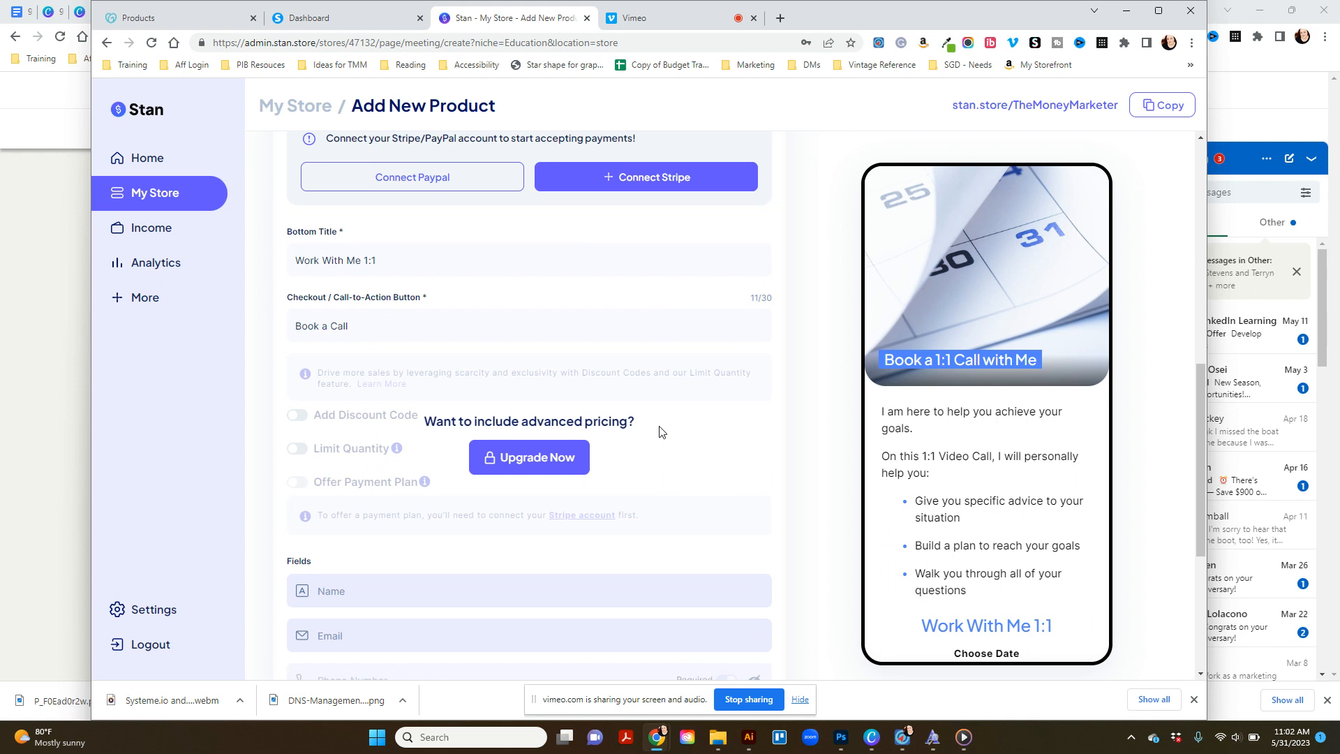
scroll(659, 426, down, 2)
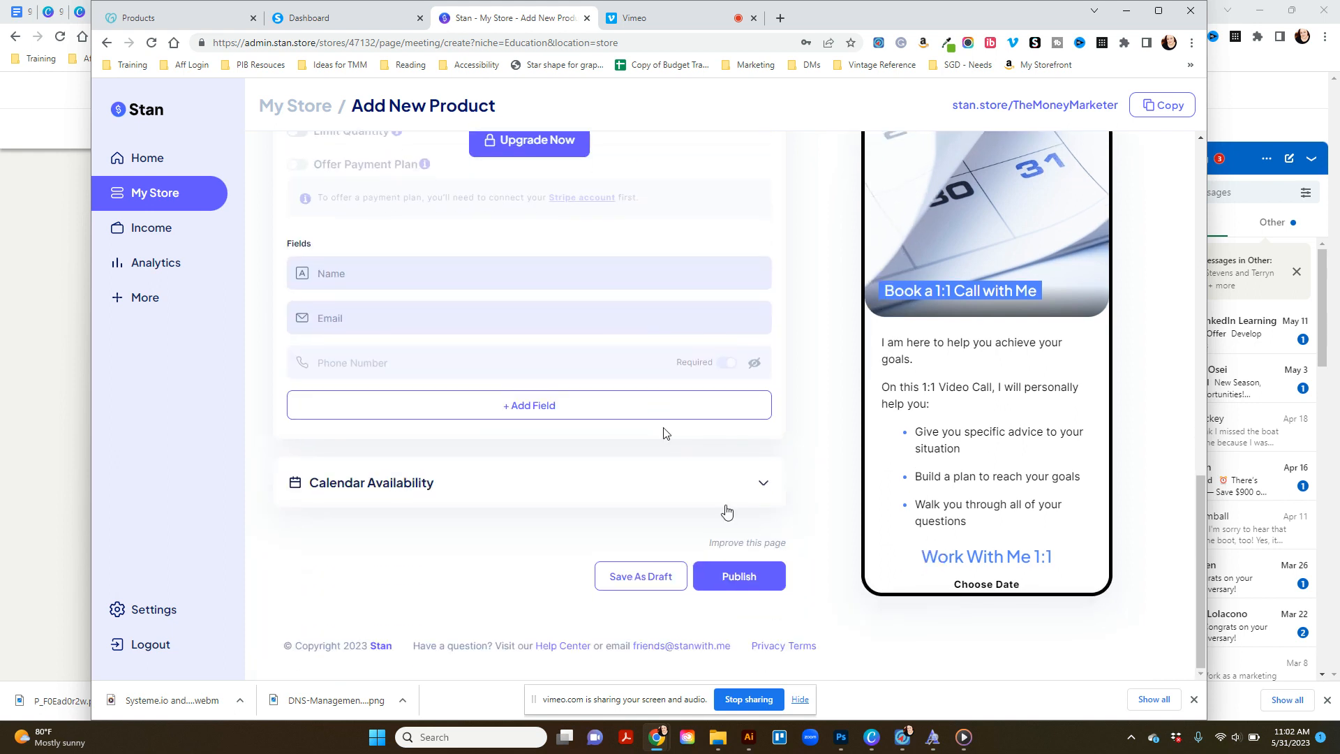
Publish the 1:1 coaching call booking product with its default checkout settings.
click(733, 577)
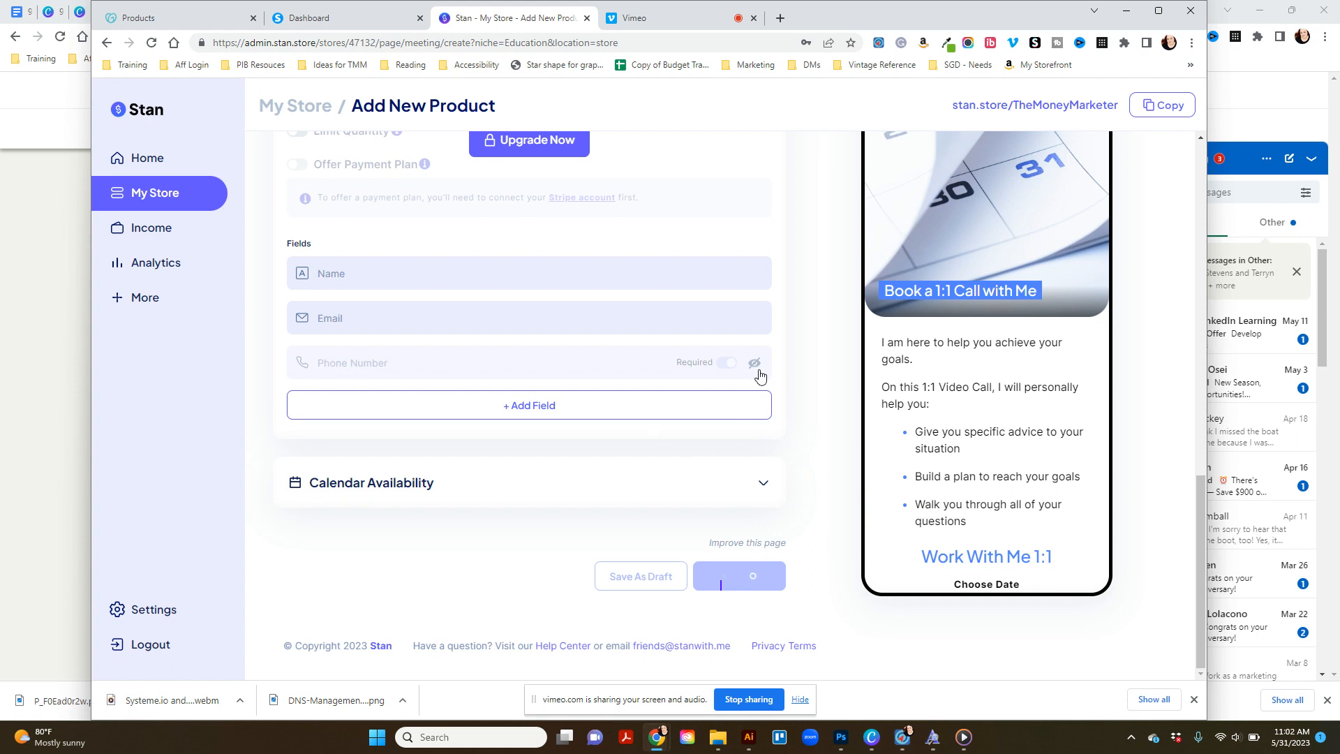
scroll(760, 376, up, 3)
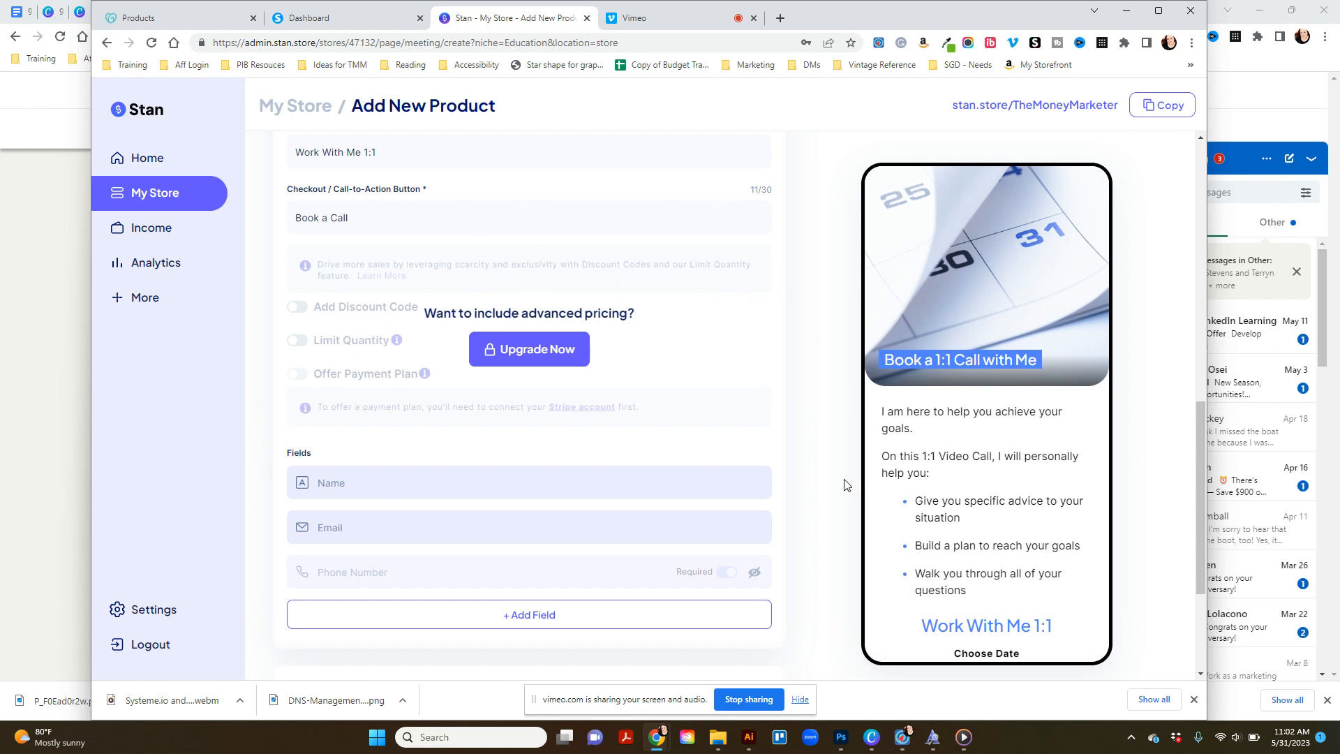
scroll(676, 350, up, 10)
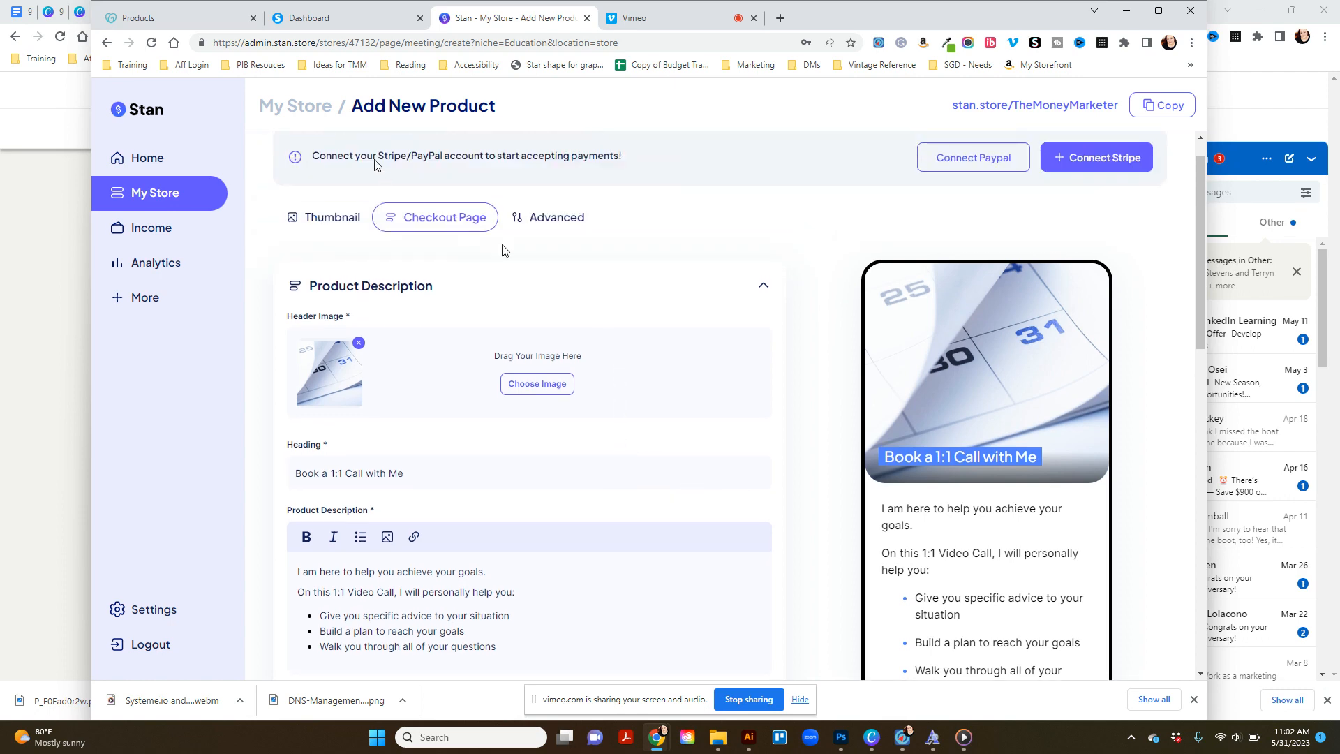
scroll(606, 282, down, 12)
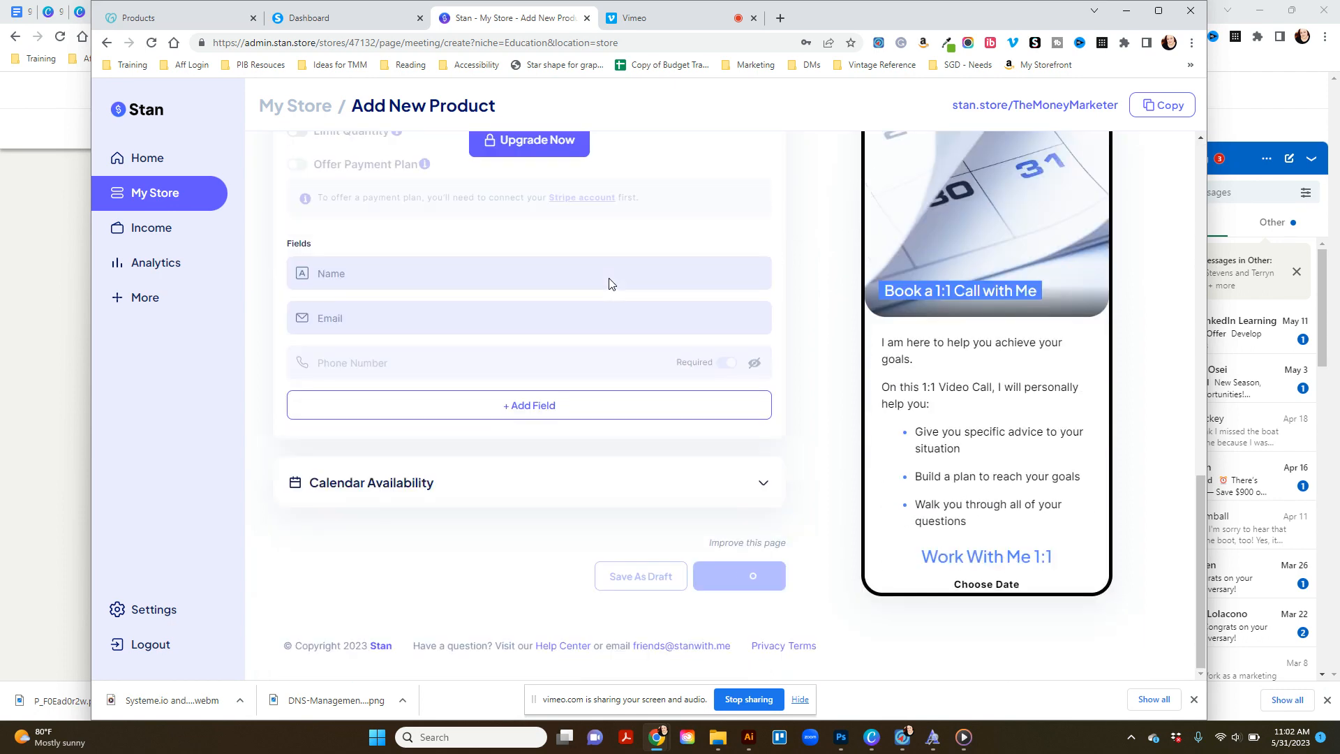
scroll(609, 283, up, 12)
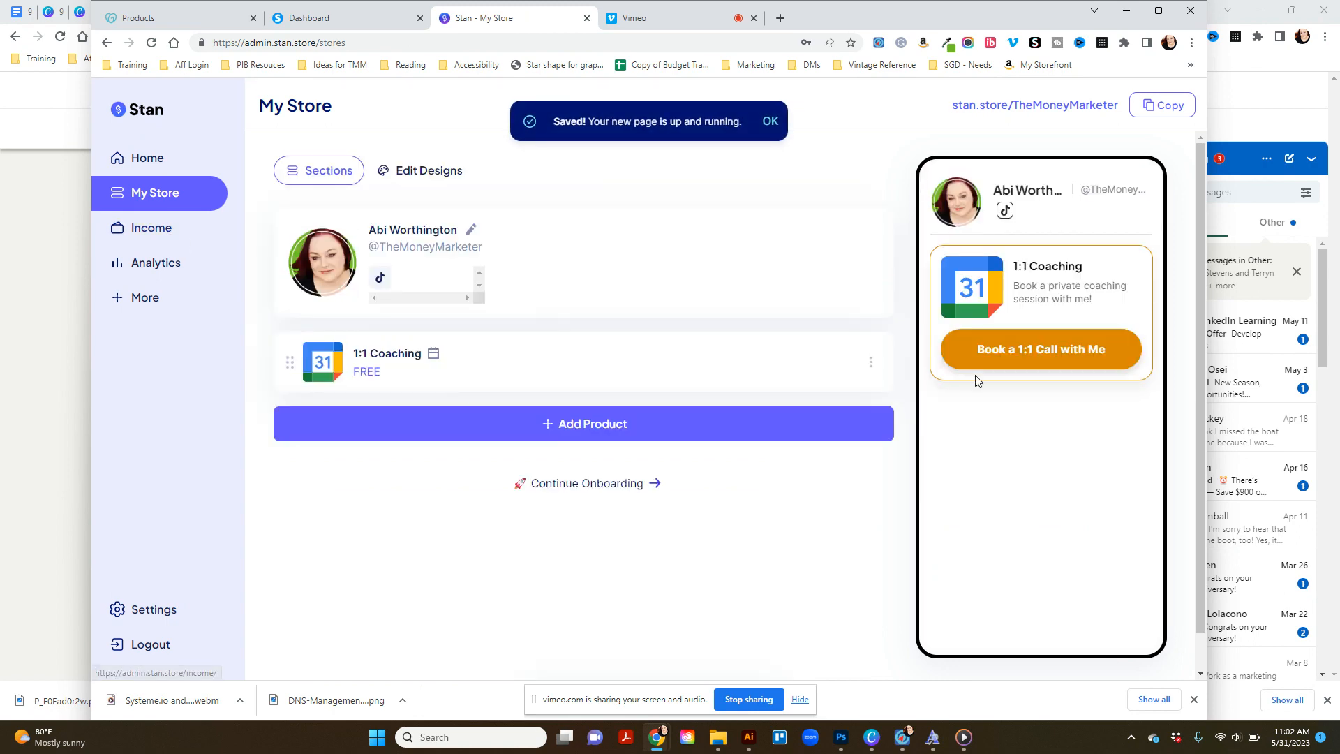
Reopen the store's design settings and bring the color presets and themes into view.
click(433, 170)
scroll(433, 169, down, 2)
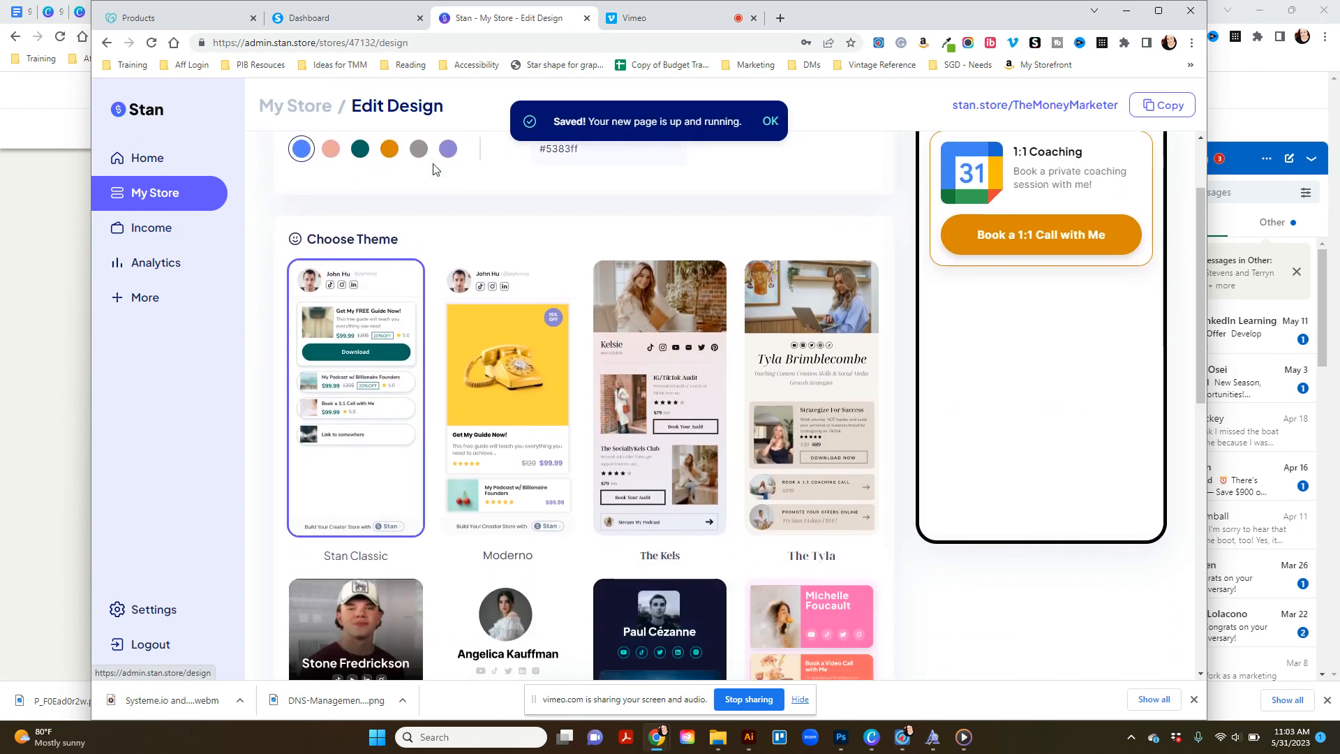
scroll(433, 170, up, 1)
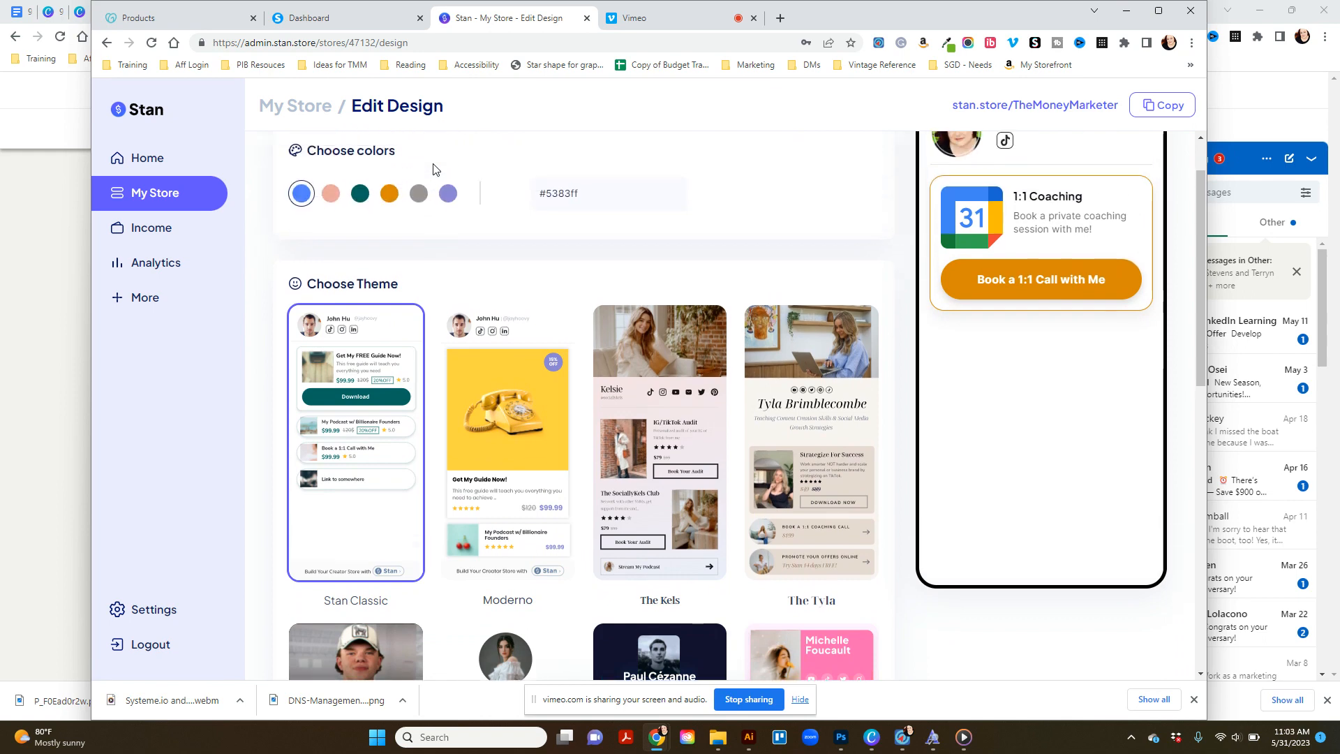
Try the orange preset #d98800 and the Moderno theme with the purple preset #8a85d3.
click(391, 196)
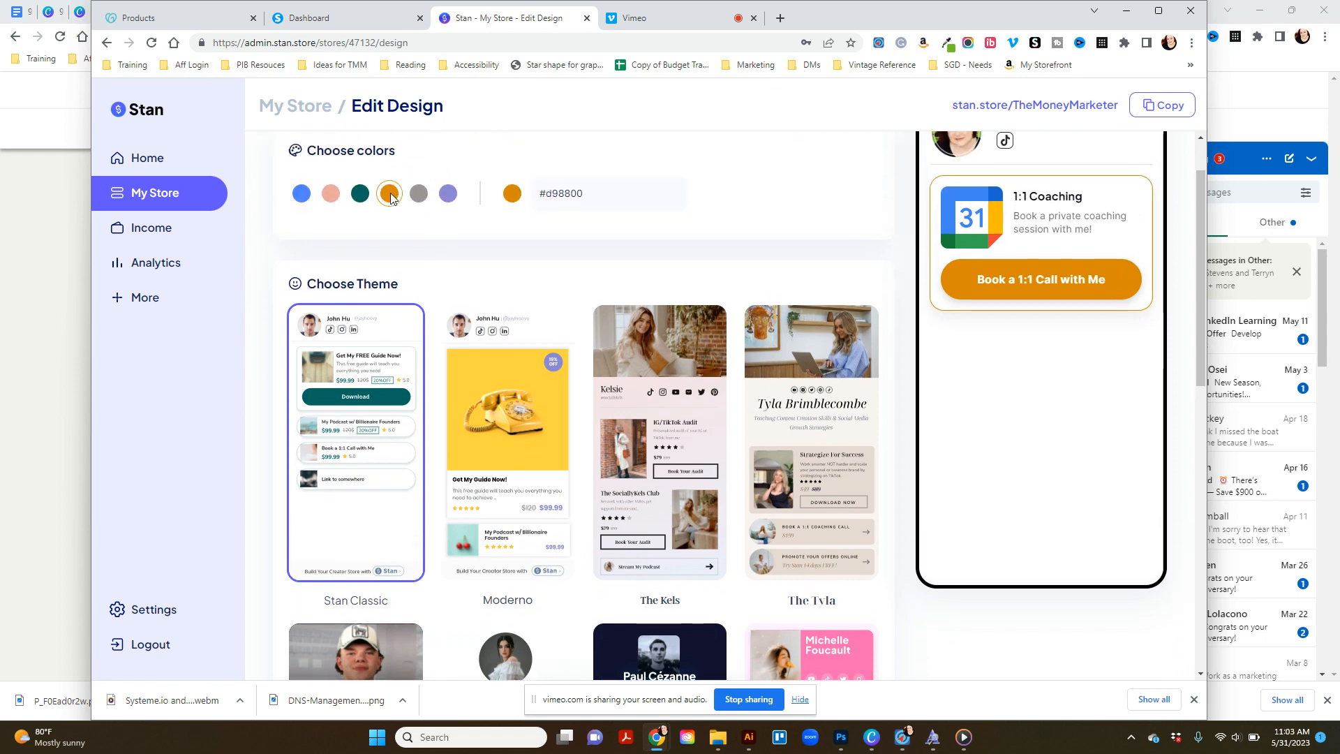
click(475, 412)
click(449, 194)
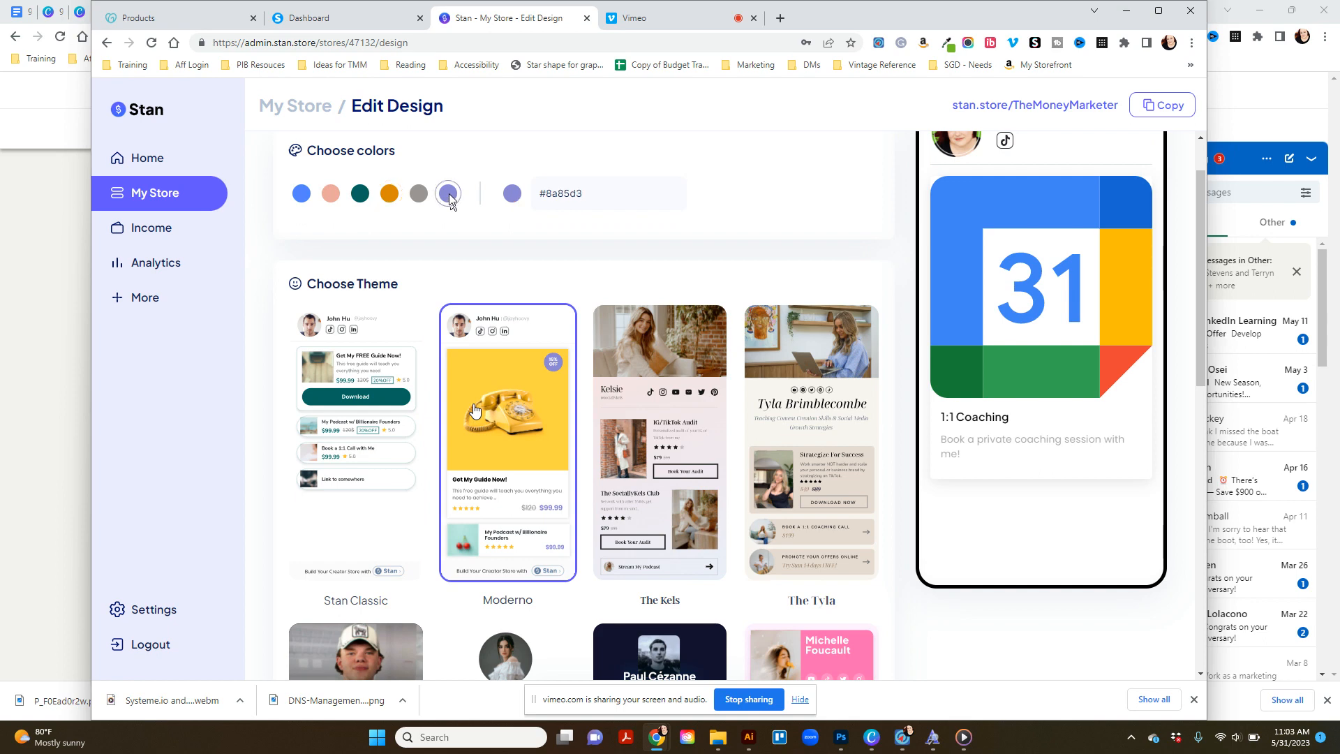
scroll(1041, 458, up, 1)
scroll(703, 231, down, 3)
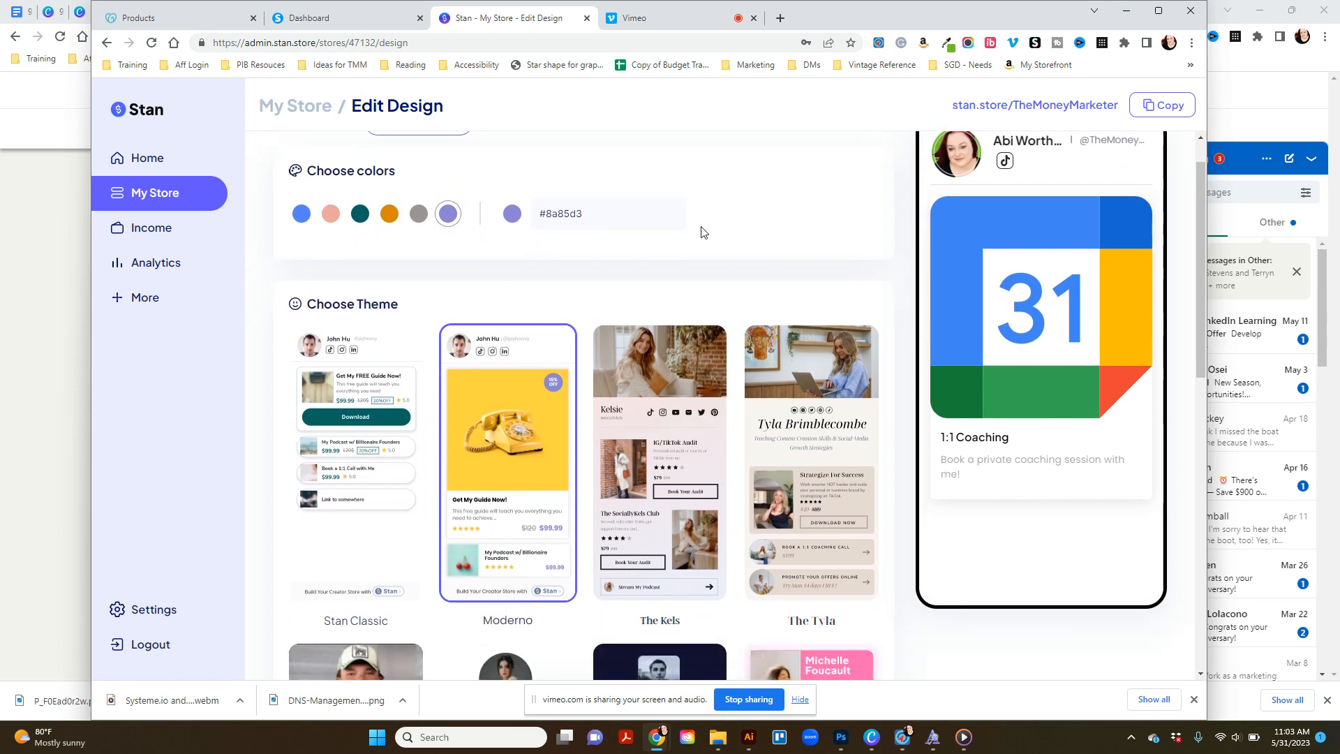
Try The Kels and The Tyla themes, testing The Tyla with the blue #3a93a8 and purple #8e4de1 presets.
click(627, 280)
scroll(627, 283, up, 1)
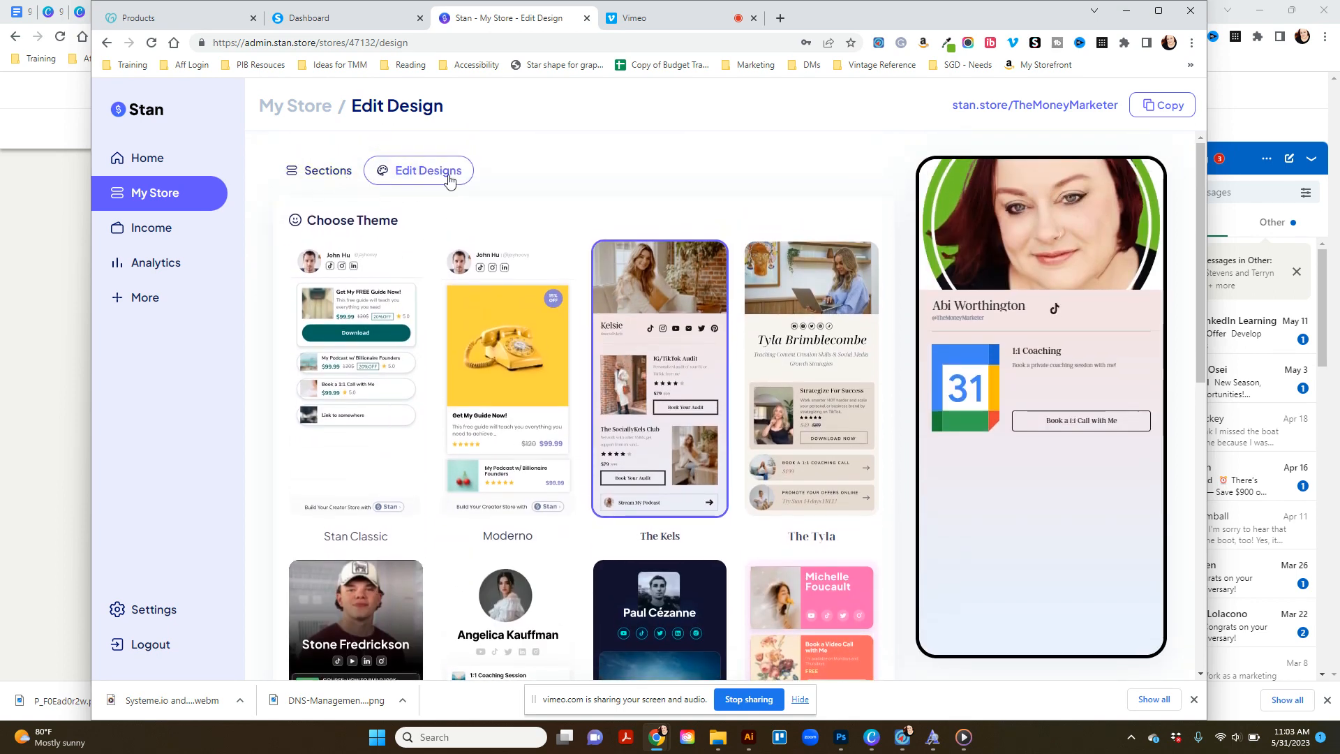
click(814, 348)
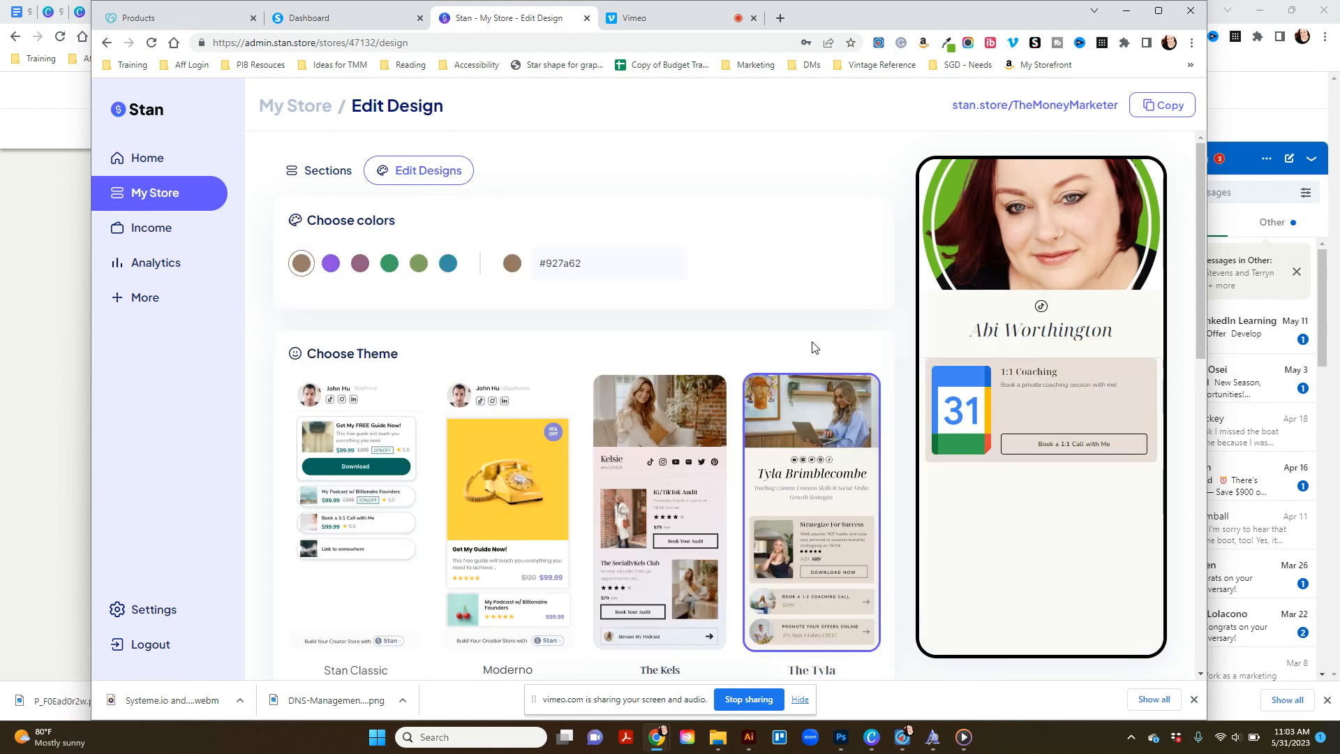
click(449, 265)
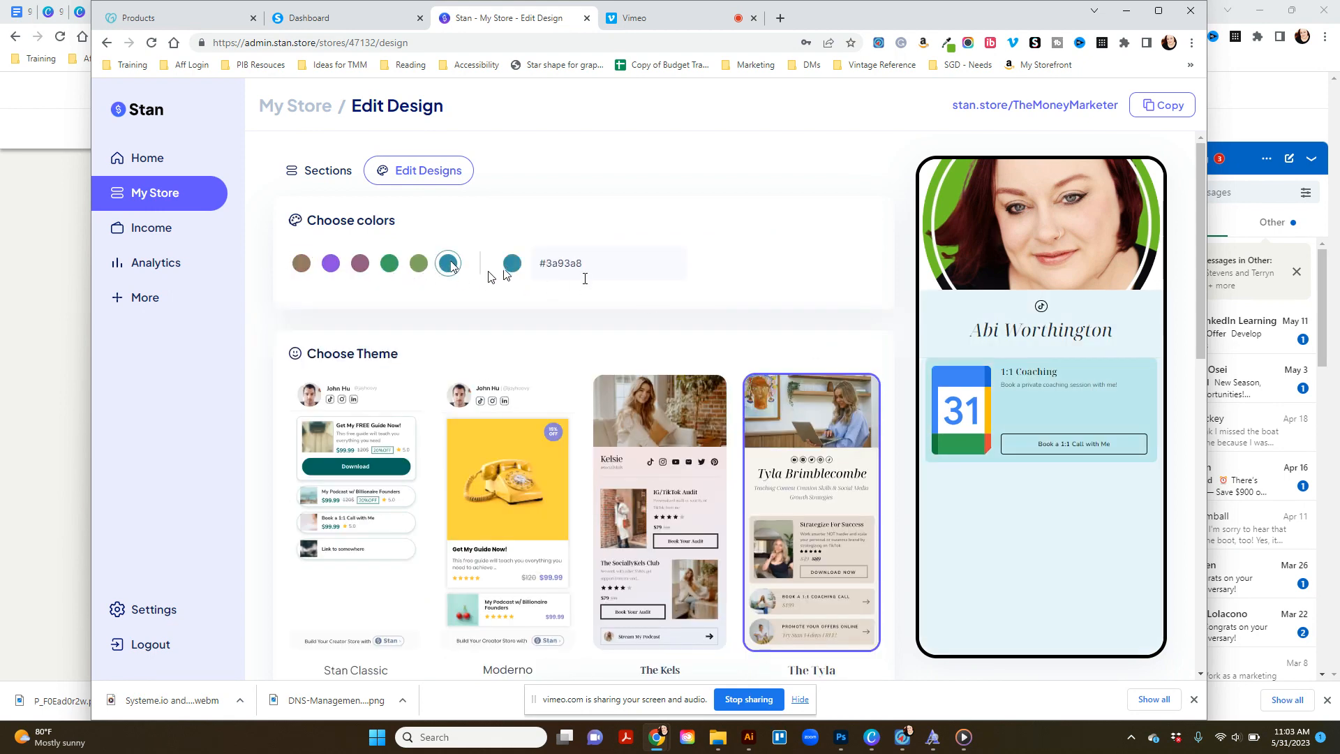
scroll(515, 302, down, 2)
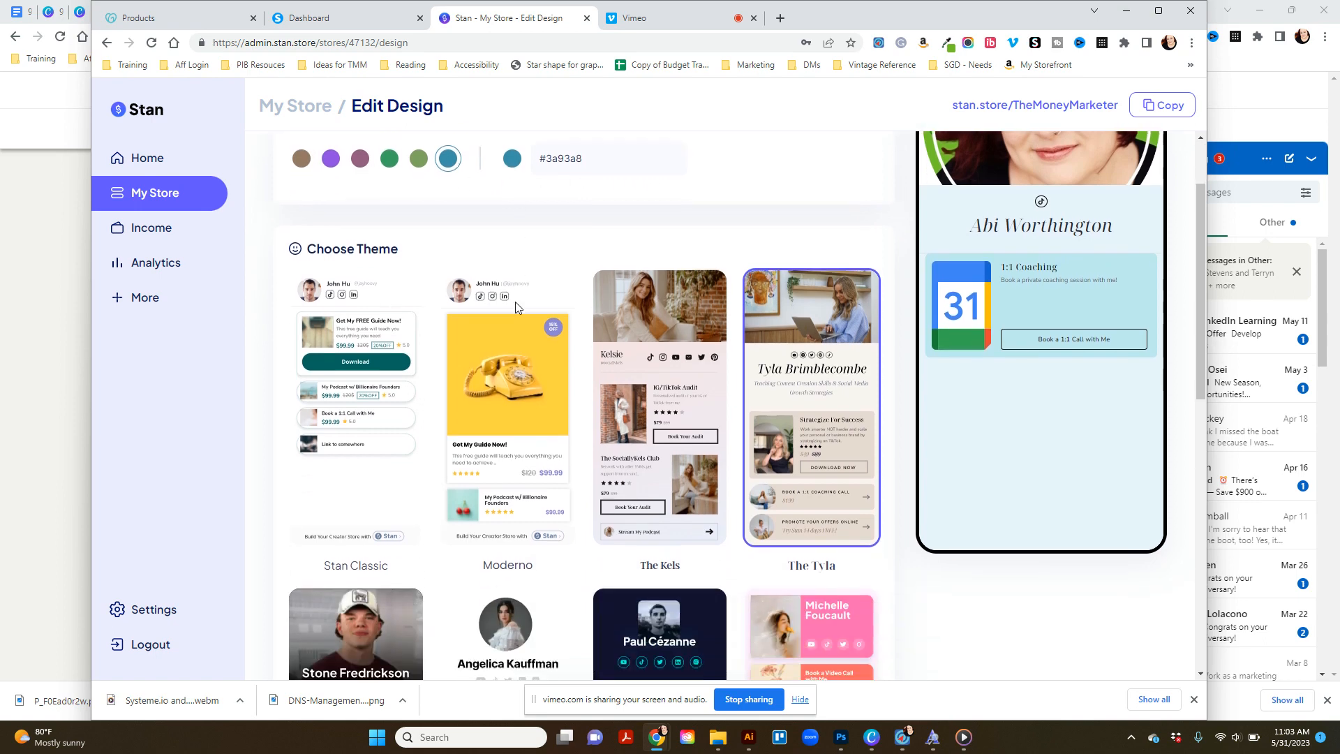
scroll(529, 269, up, 2)
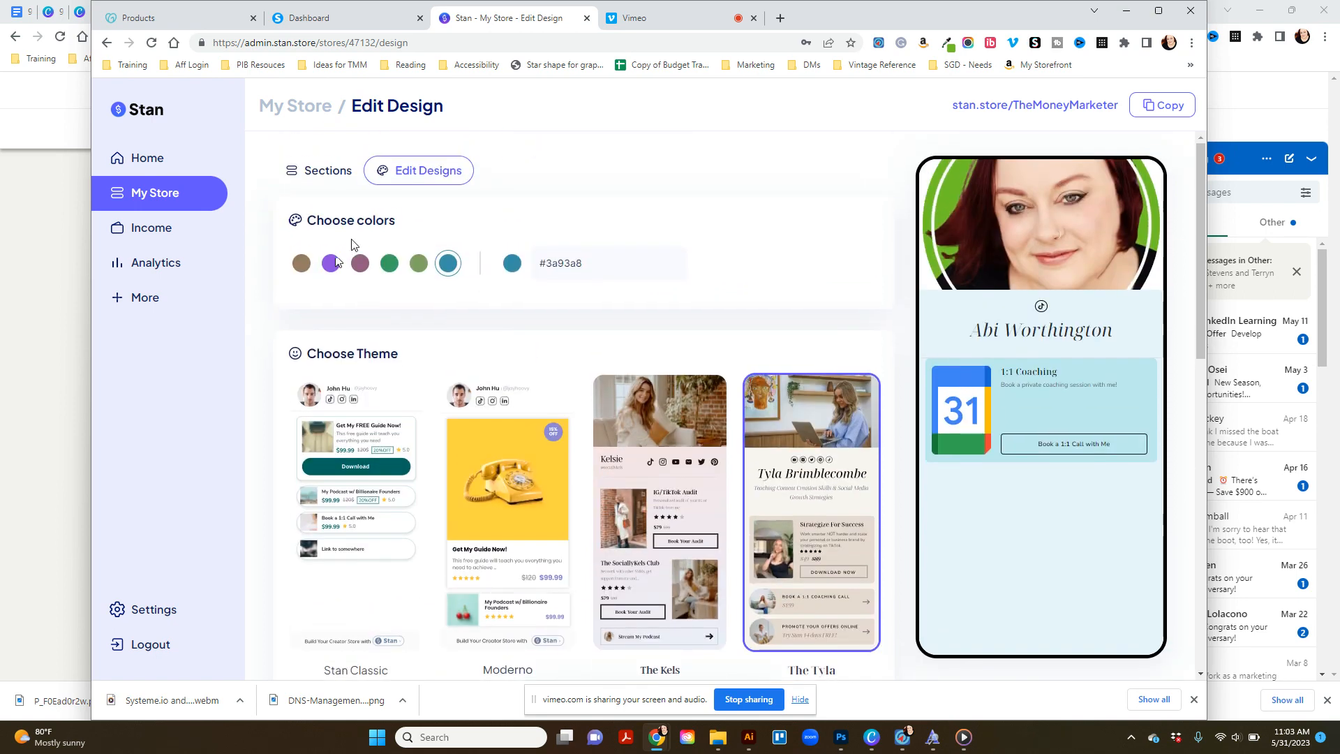
click(332, 263)
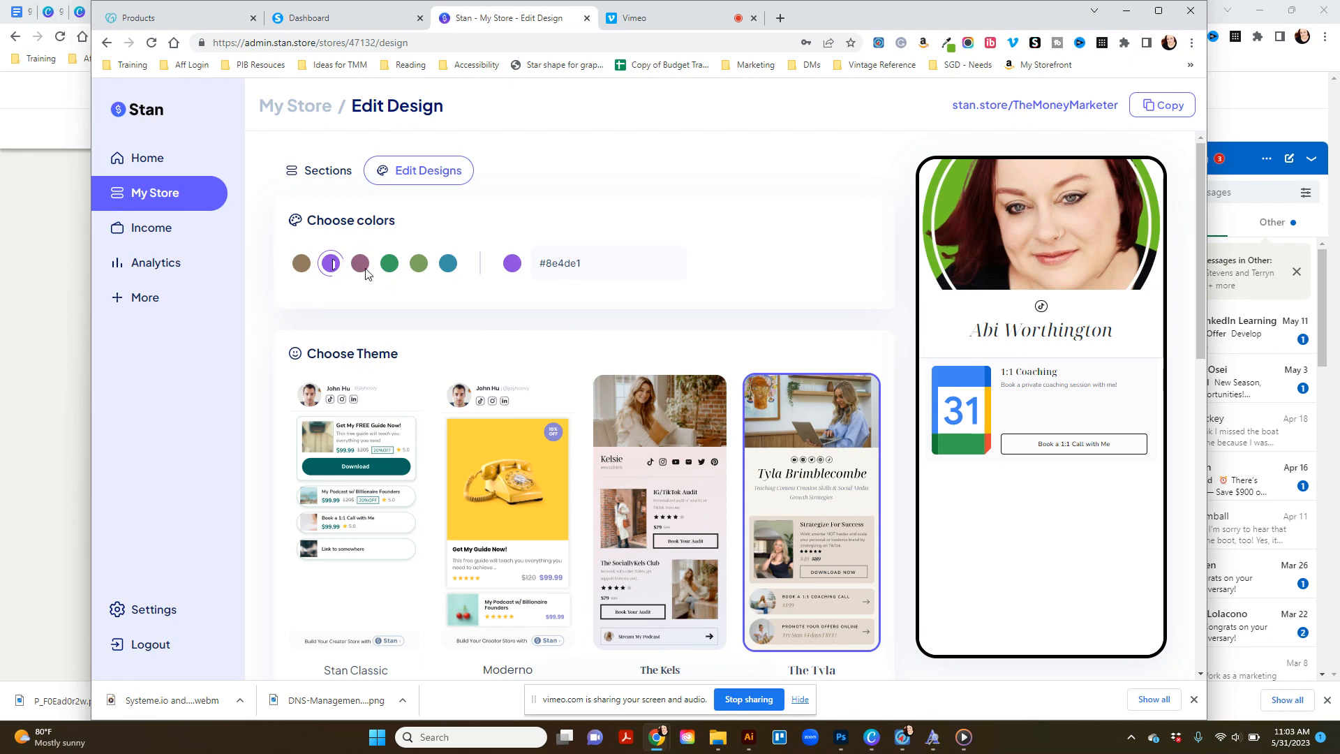
Try The Stone theme on the store preview.
scroll(409, 321, down, 2)
click(365, 636)
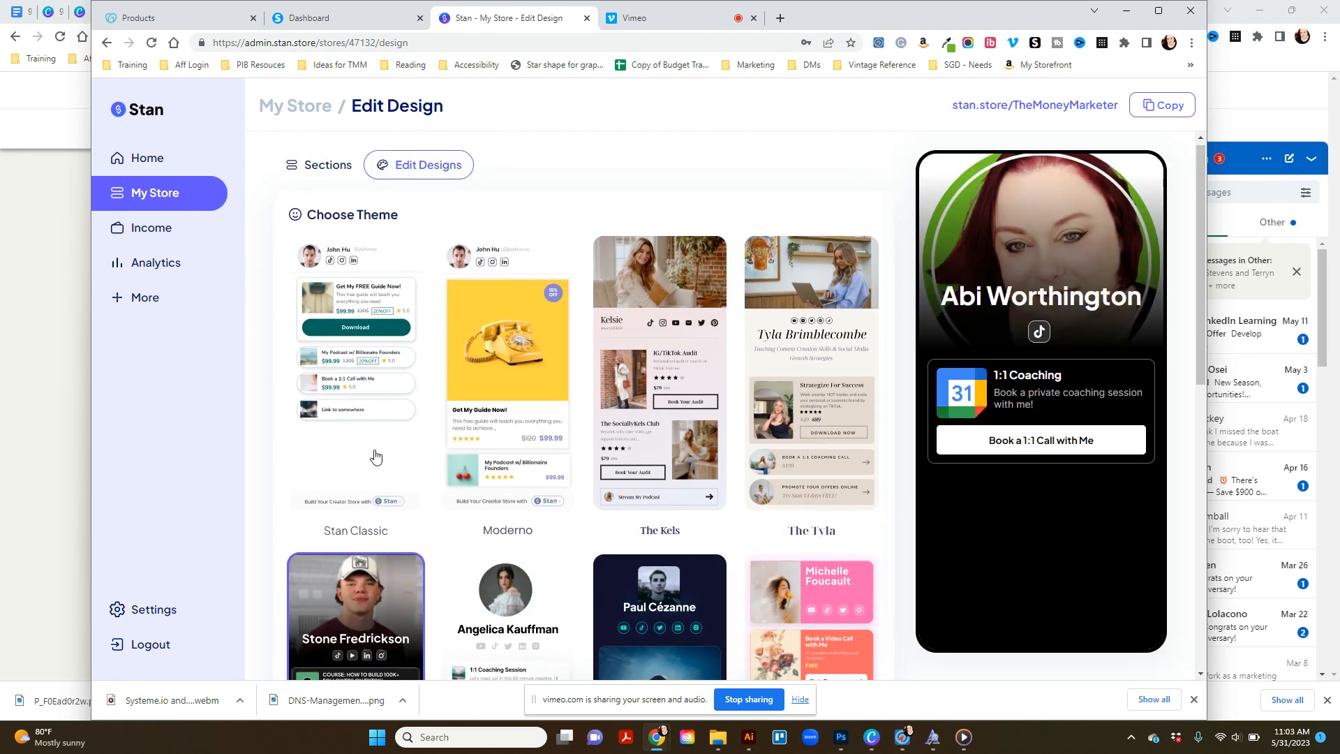
scroll(398, 374, down, 1)
scroll(377, 433, up, 1)
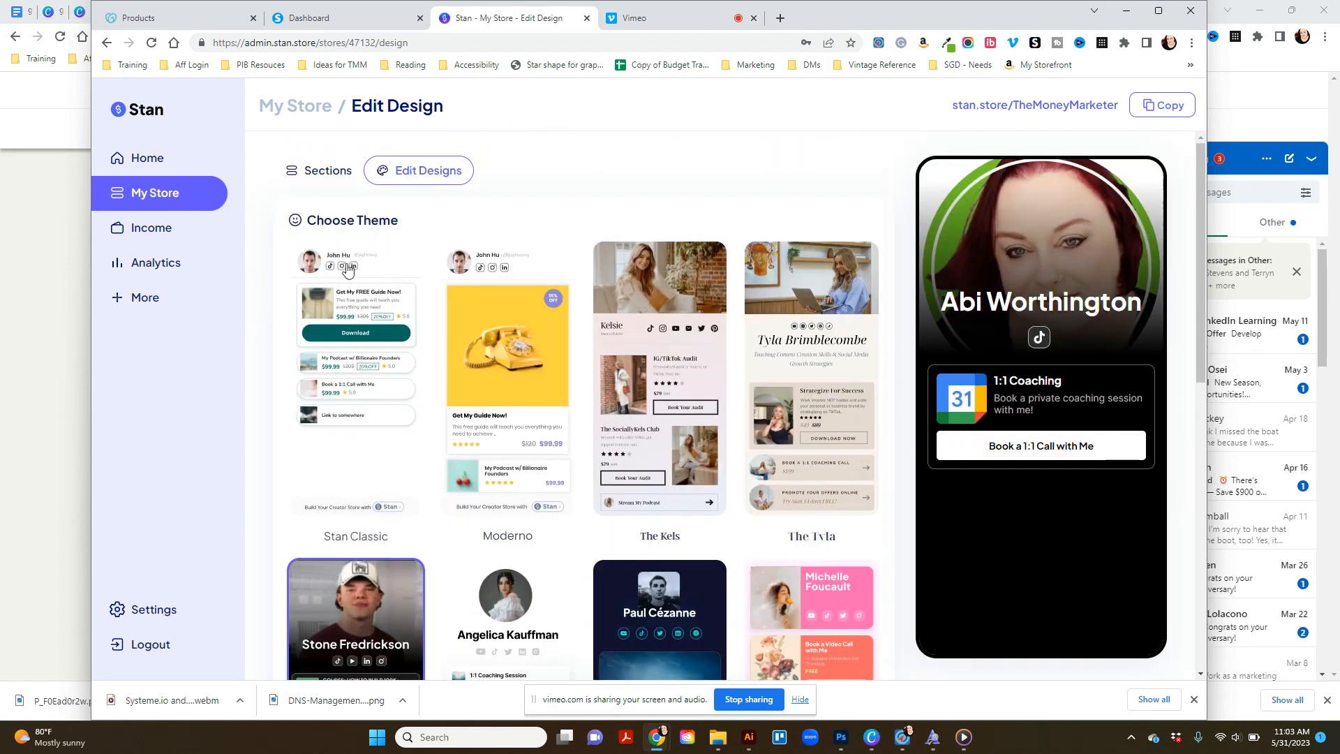
scroll(390, 322, down, 2)
scroll(391, 322, up, 2)
Try the Minima theme with the green, dark #1D202F and red #E70000 presets, ending on red.
scroll(389, 321, down, 3)
scroll(388, 320, down, 2)
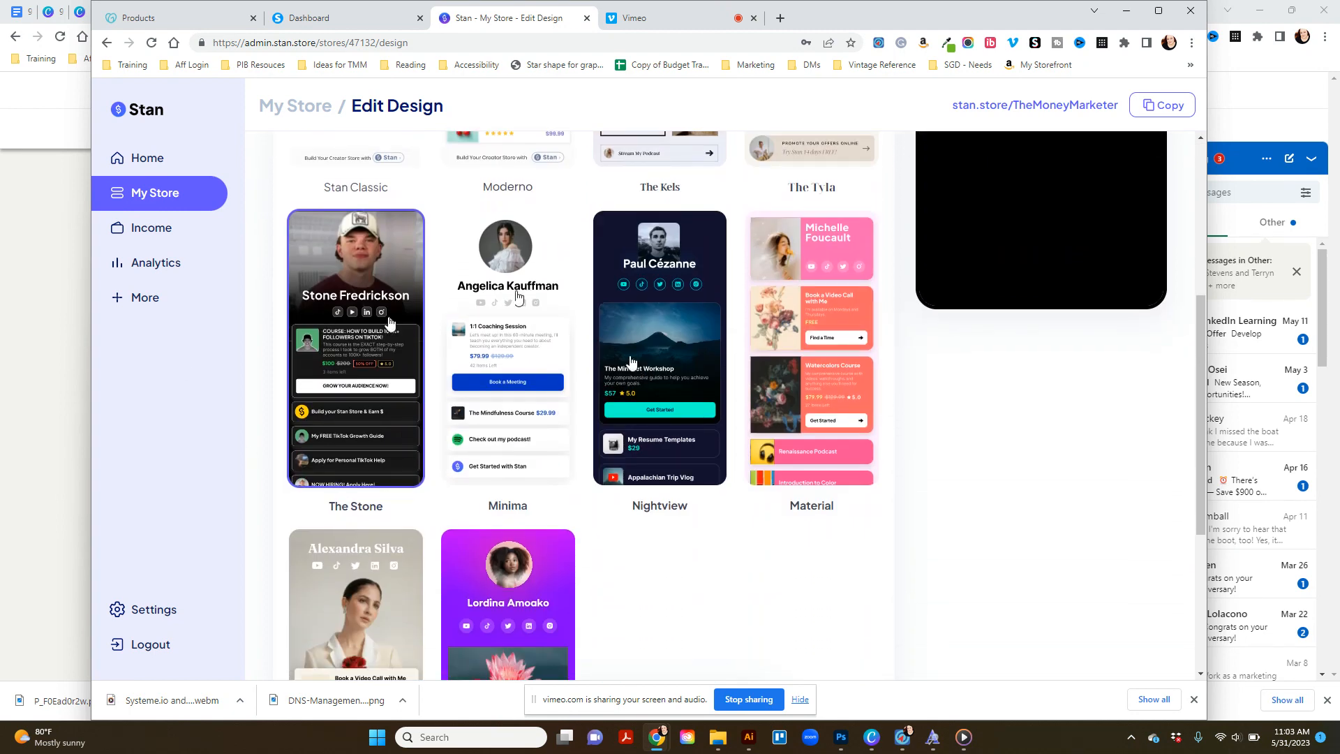
click(537, 324)
scroll(664, 491, up, 5)
scroll(665, 491, up, 2)
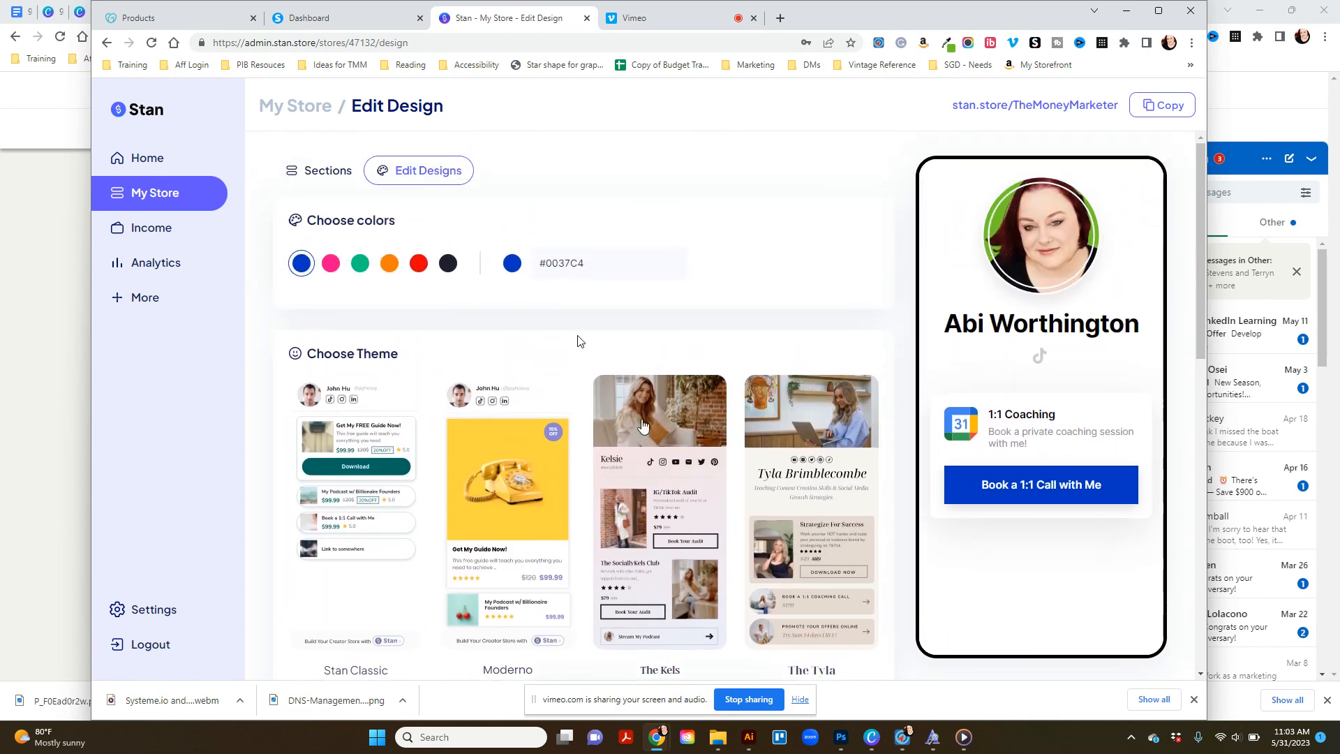
click(418, 264)
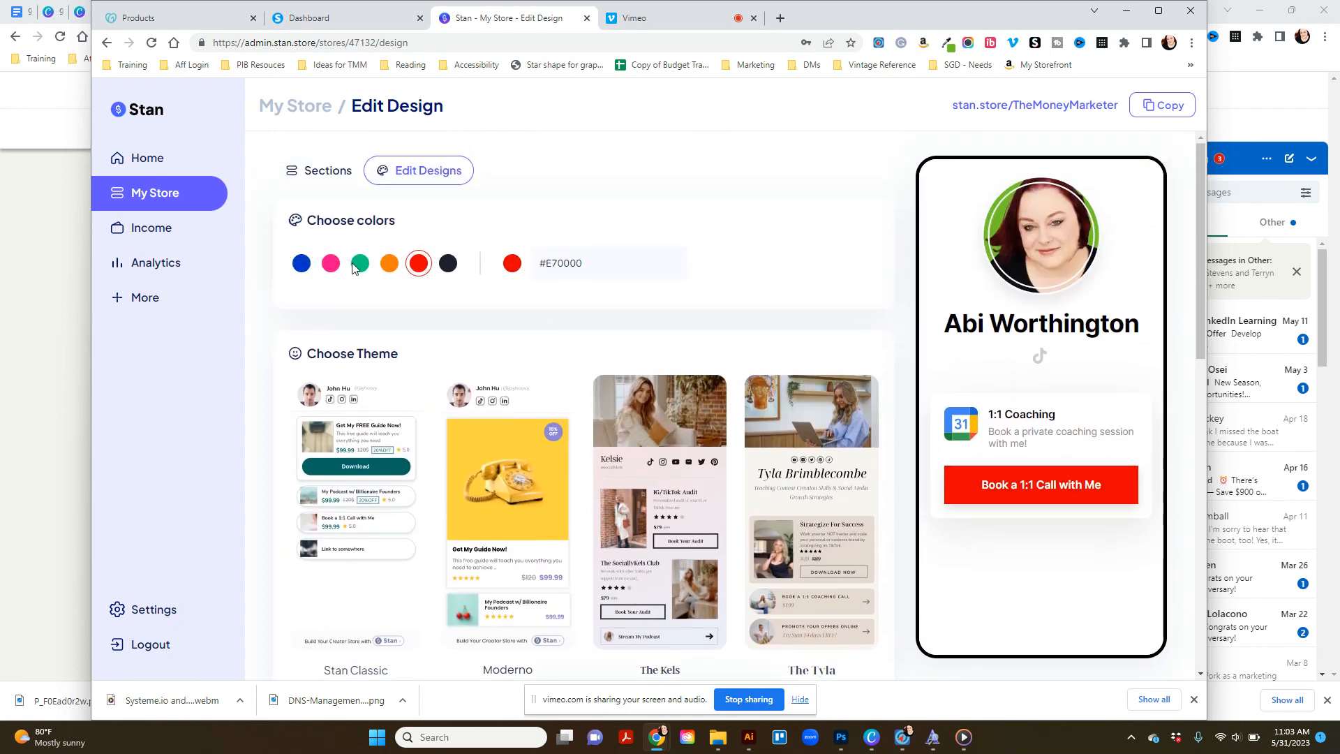
click(360, 265)
click(448, 264)
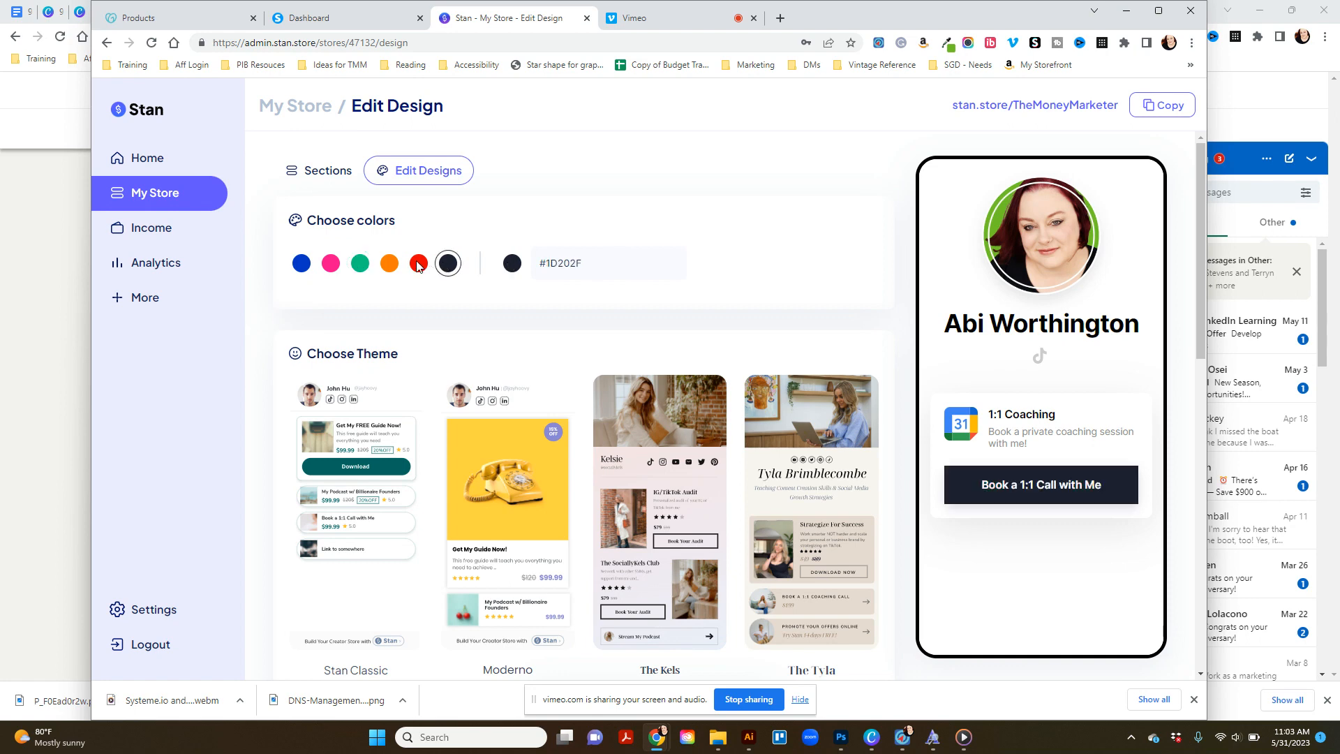
click(419, 264)
Try the Nightview theme with the lilac #E0AEFF and lime #ADFF00 color presets.
scroll(747, 371, down, 4)
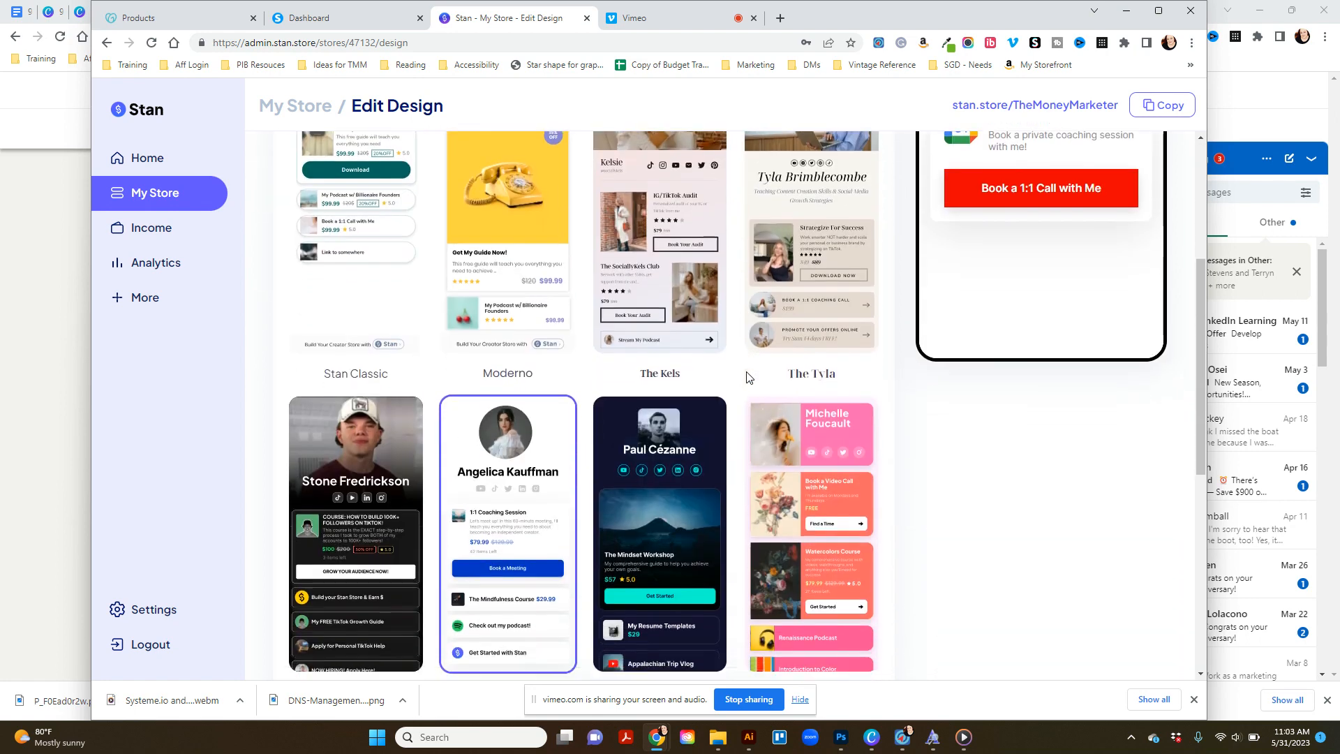
scroll(747, 377, down, 3)
click(672, 347)
scroll(747, 388, up, 3)
scroll(746, 389, up, 4)
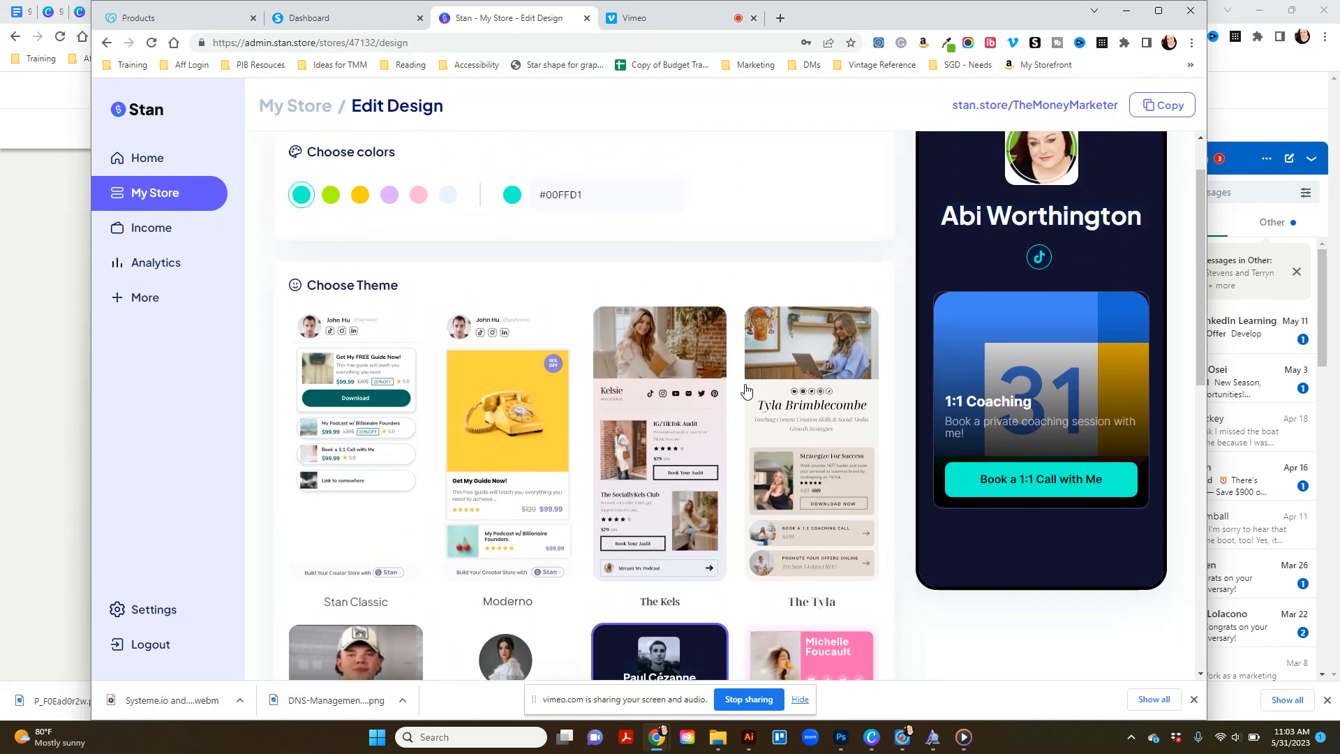
click(392, 263)
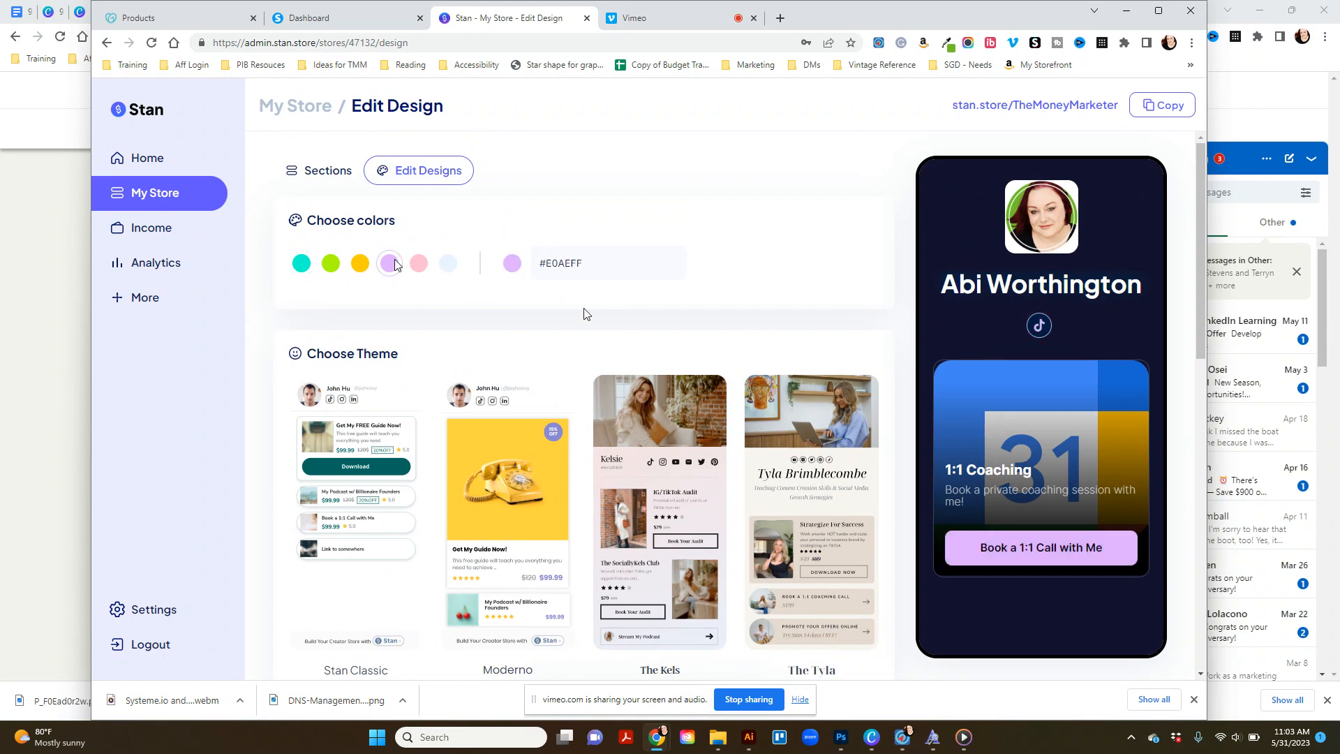
click(333, 266)
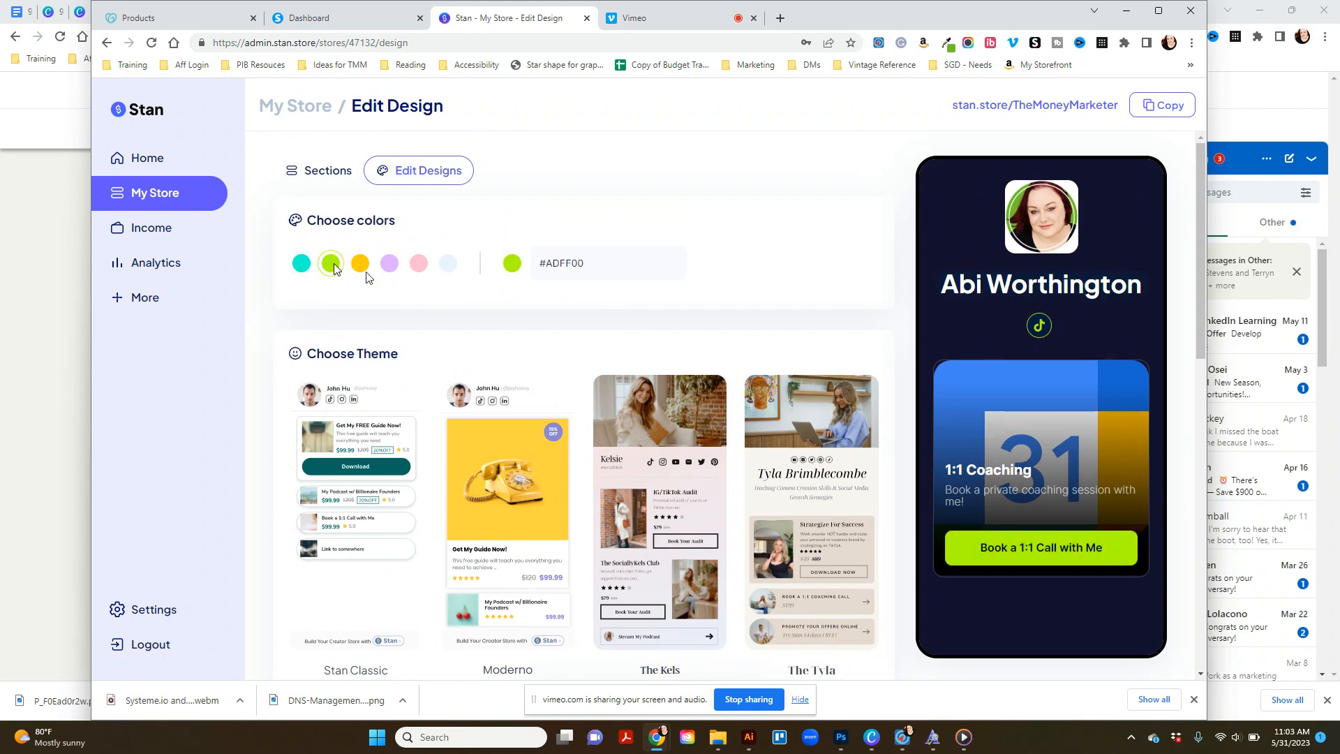
Try the Material theme with the light blue preset #33BBFF.
scroll(479, 299, down, 6)
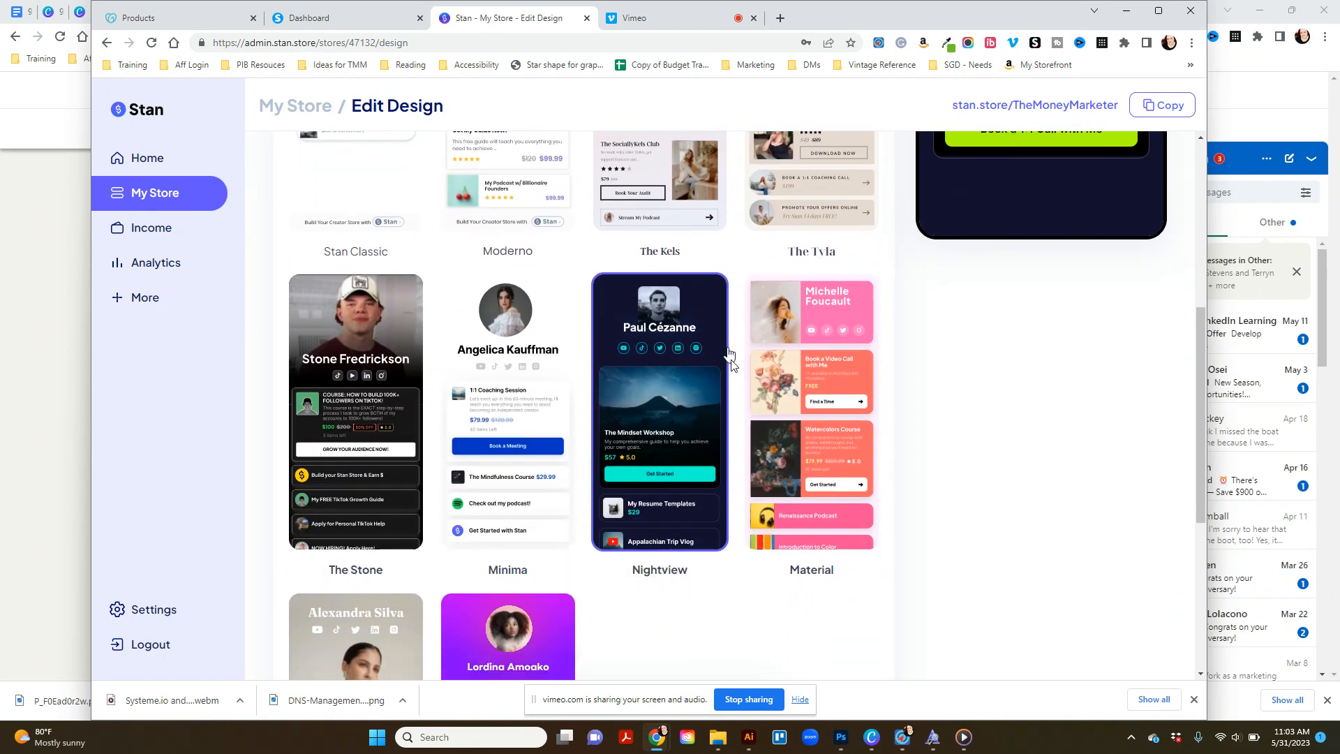
click(794, 381)
scroll(924, 496, up, 5)
scroll(925, 494, up, 1)
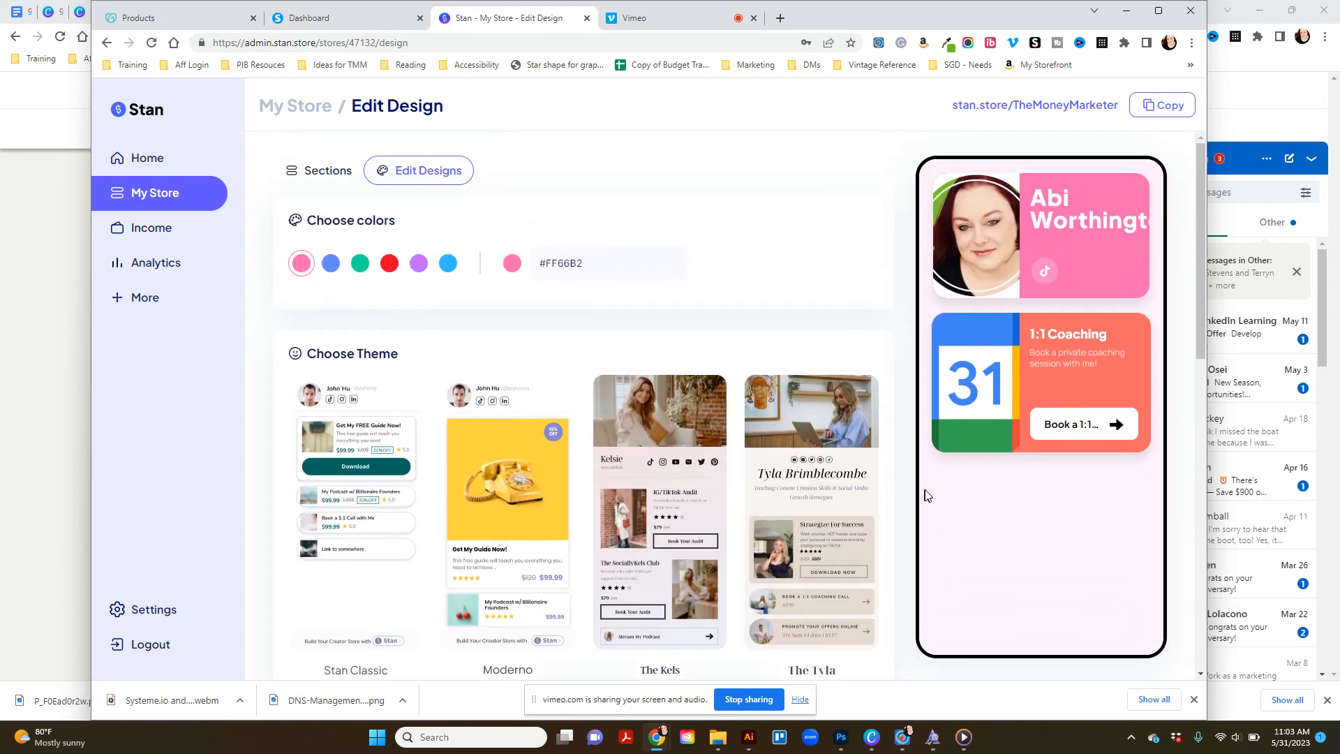
click(443, 268)
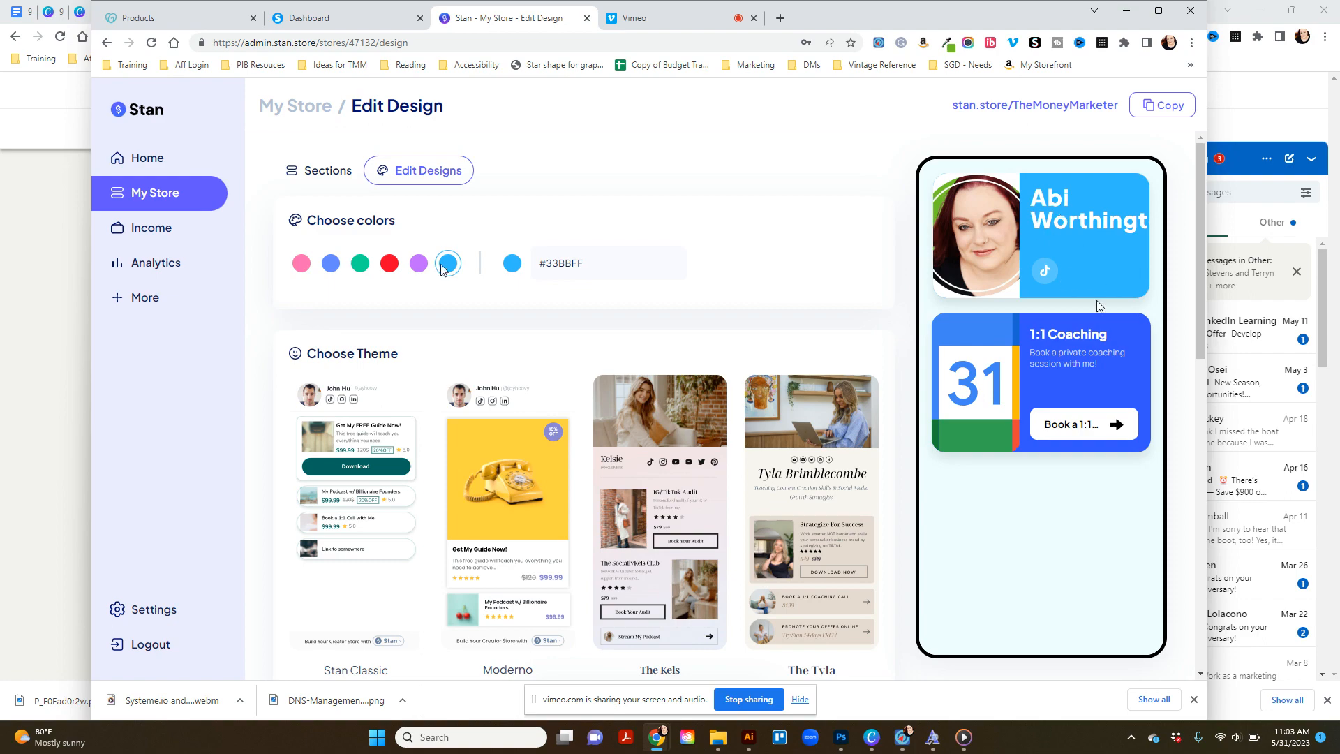
Try the Spotlight theme with the purple #B36CF9 and light gray color presets.
scroll(764, 479, down, 9)
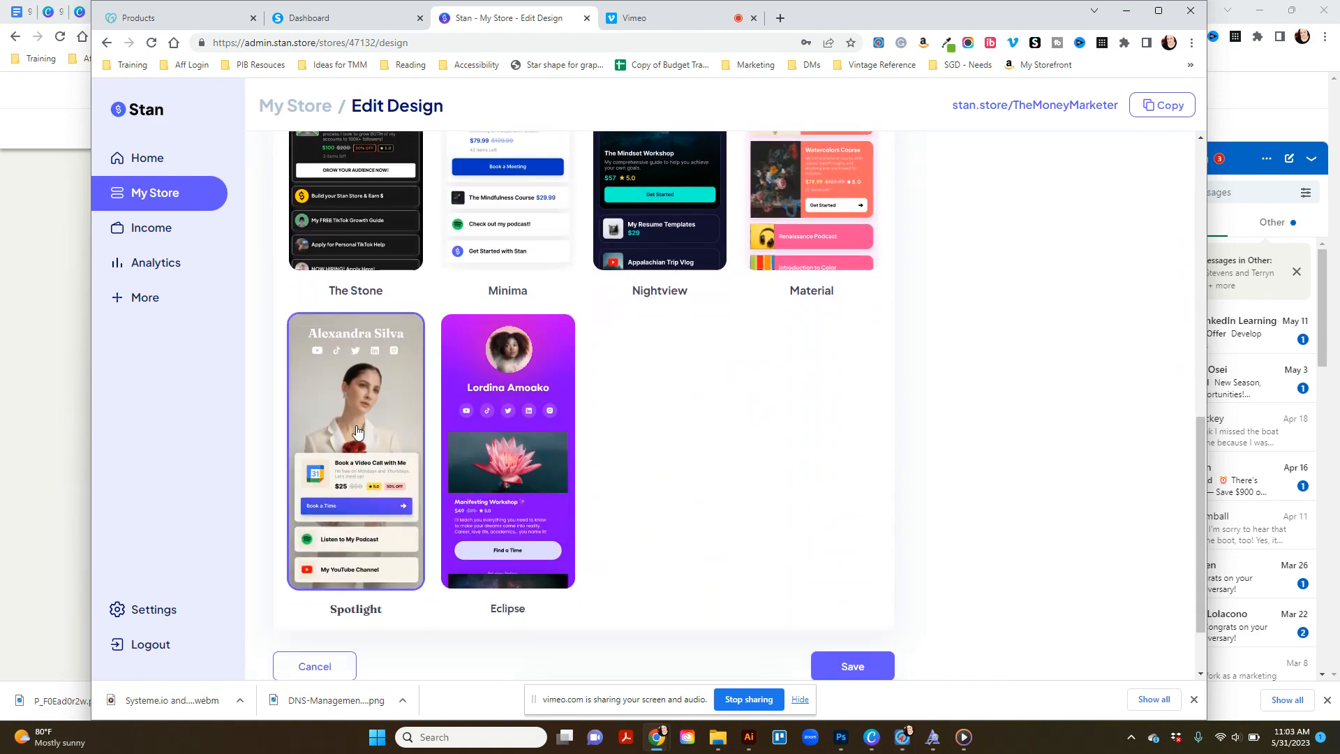
scroll(938, 425, up, 9)
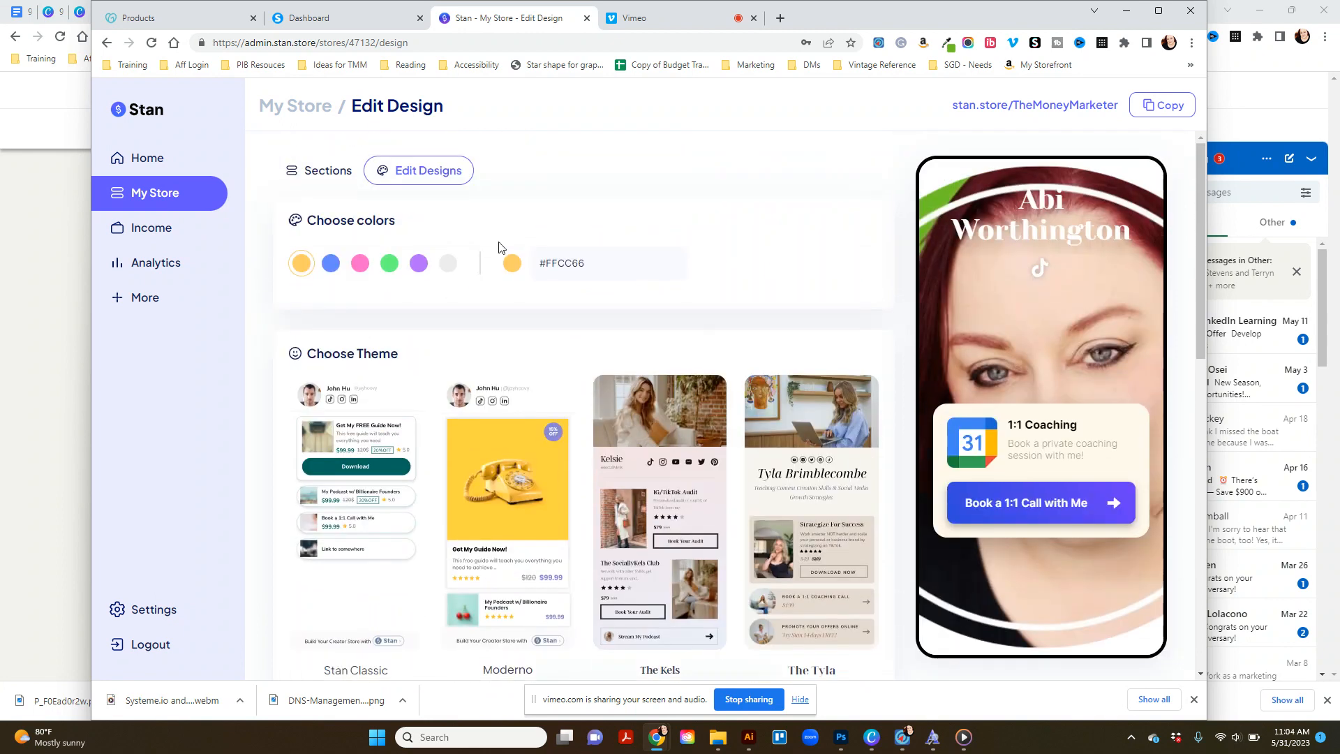
click(418, 264)
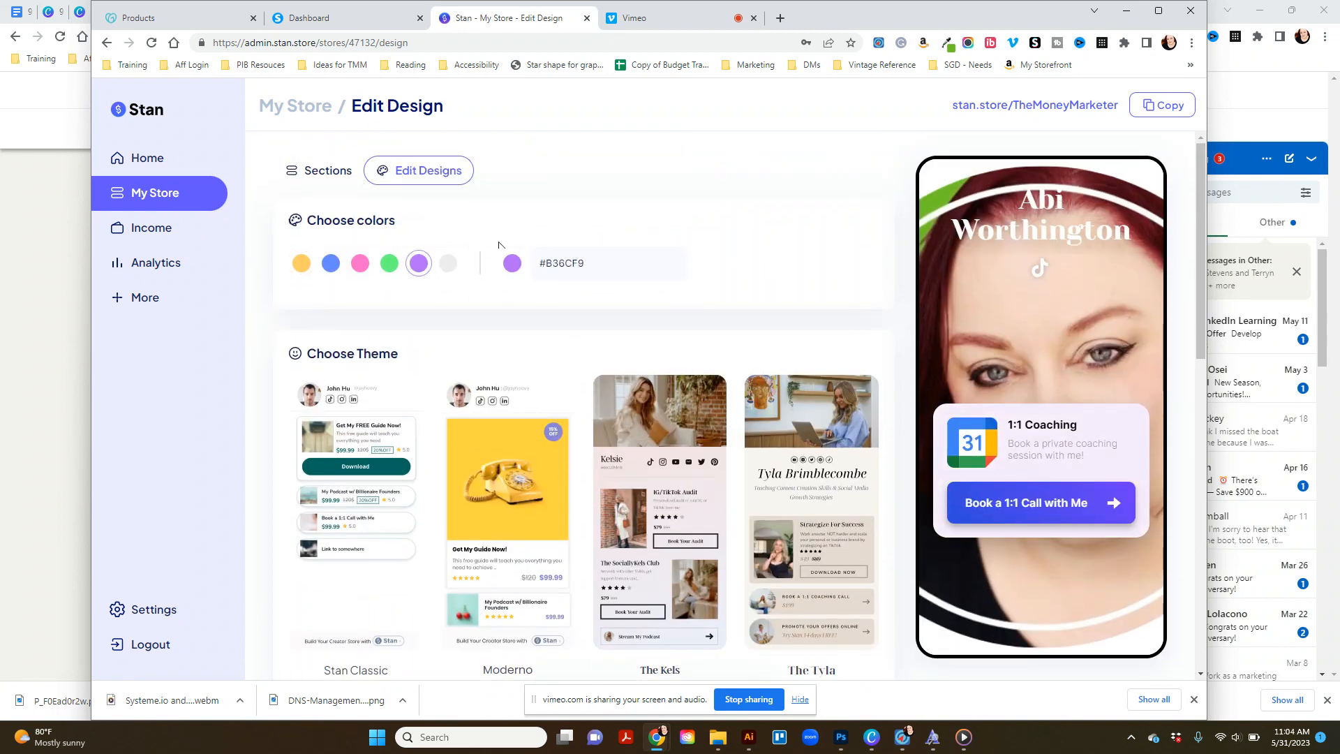
click(448, 264)
Choose the Eclipse theme and set its color to the purple preset #8000FF.
scroll(607, 311, down, 2)
scroll(608, 311, down, 8)
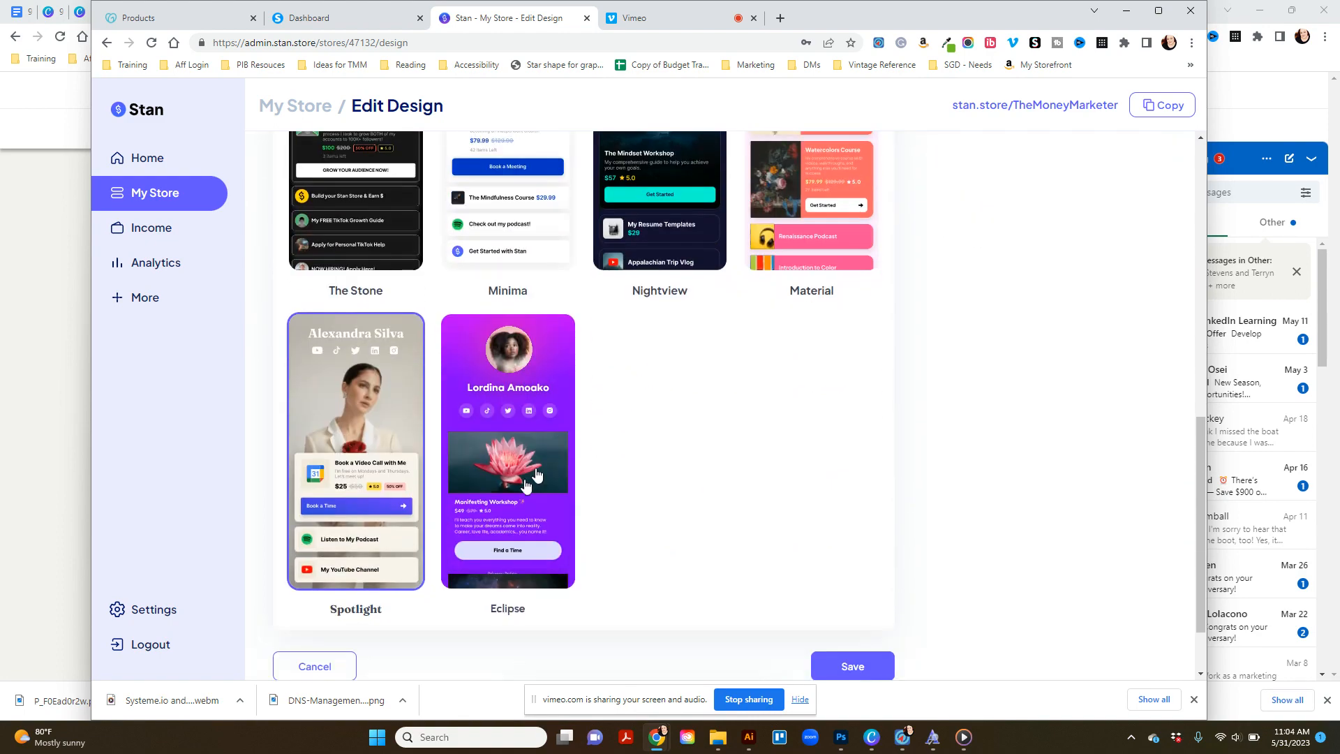
scroll(1033, 467, up, 10)
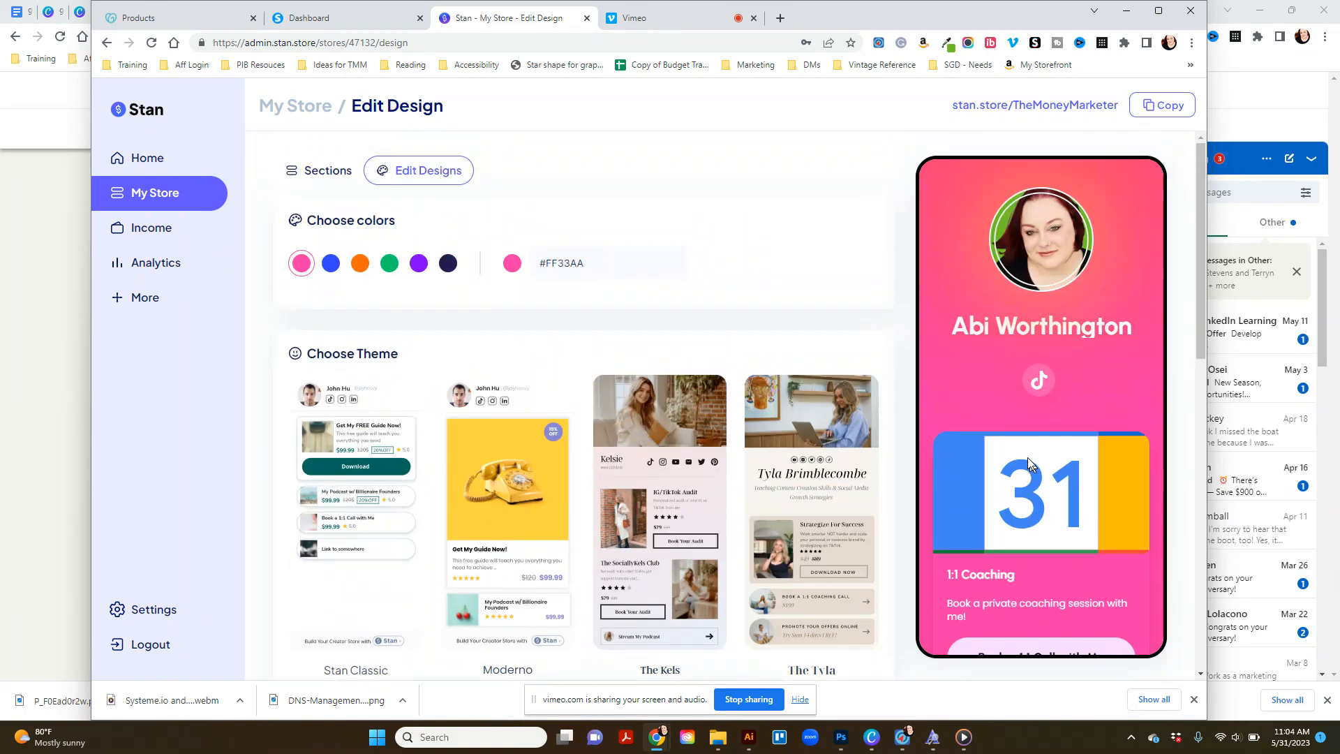
click(448, 264)
click(419, 264)
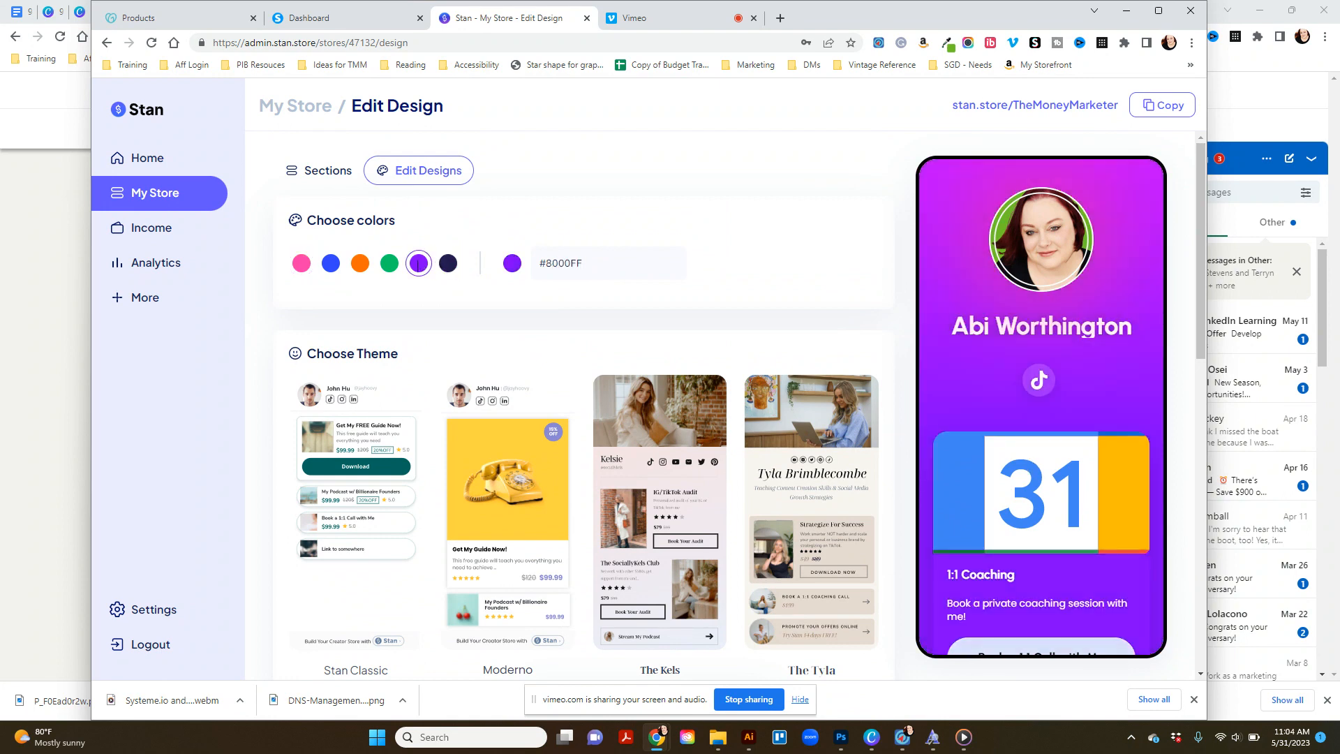
Try the green #00CC66 and orange #FF6A00 presets and the custom color #586942 on the Eclipse theme.
click(383, 263)
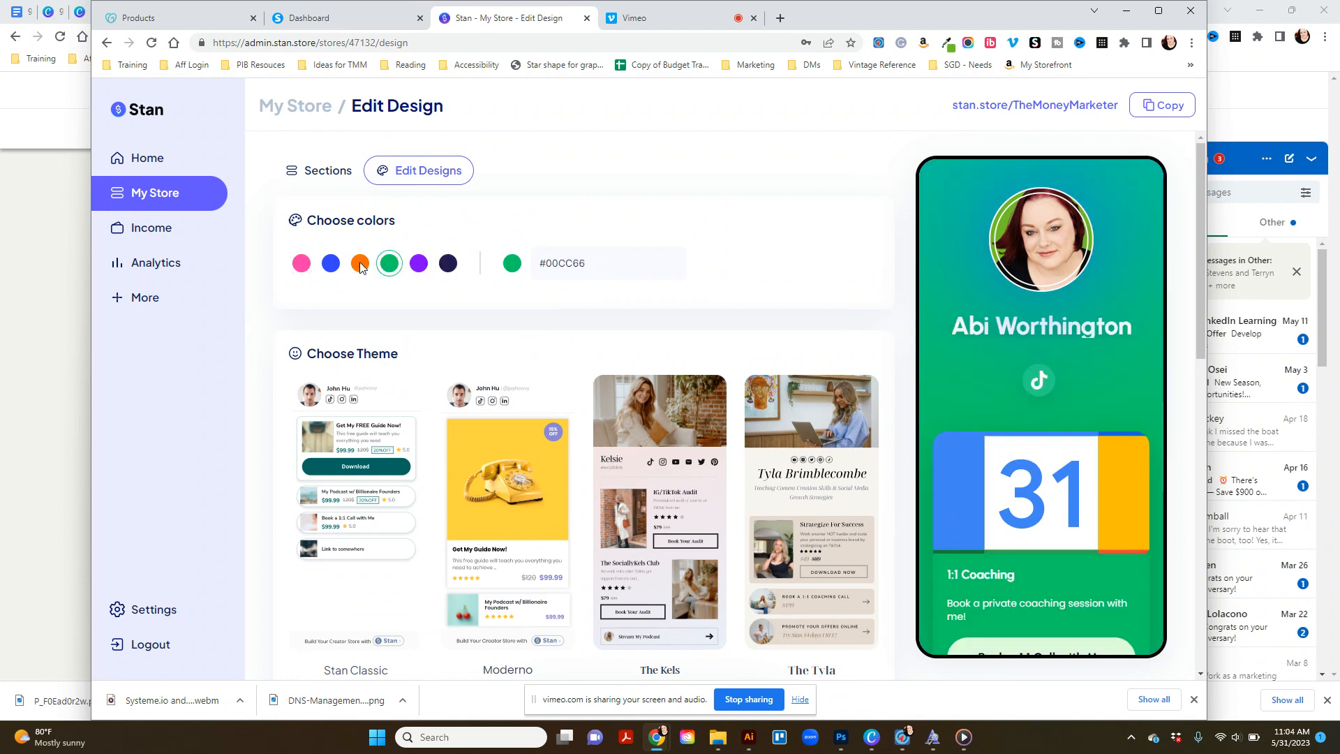
click(361, 265)
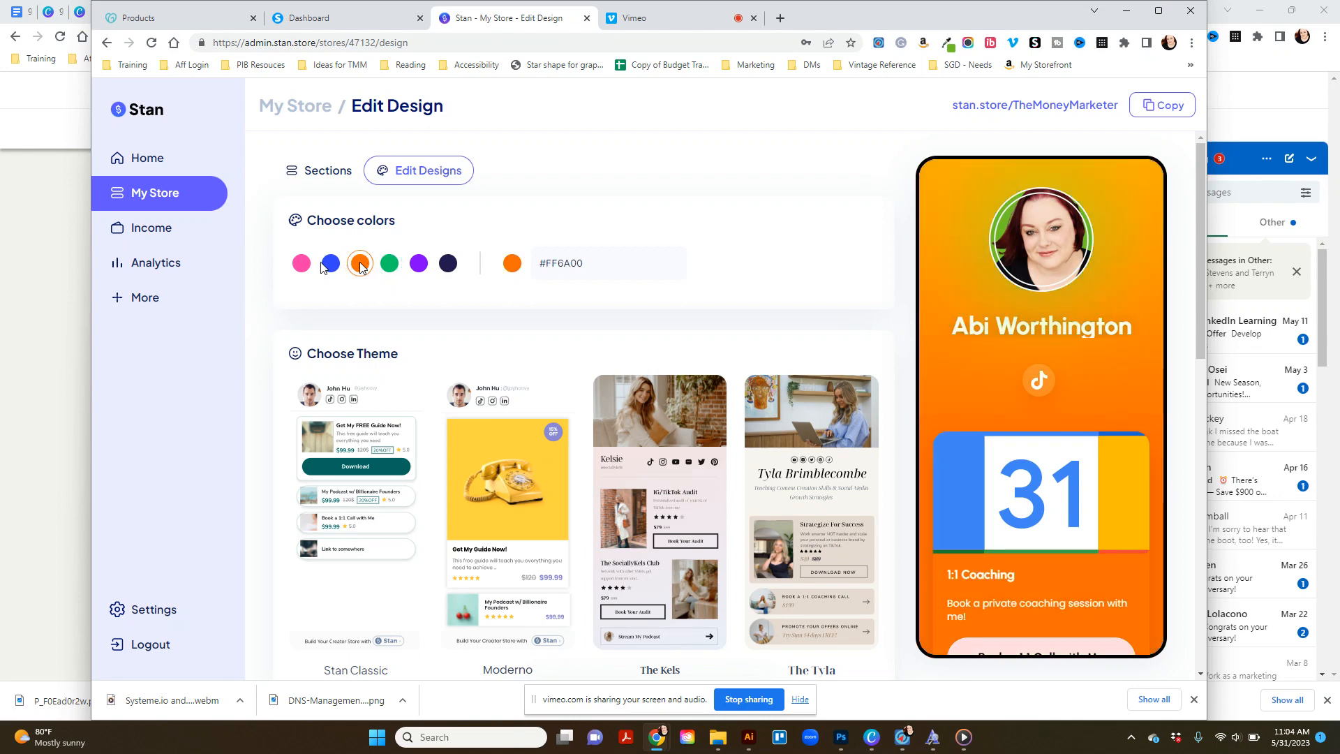
drag(547, 265, 713, 282)
key(BackSpace)
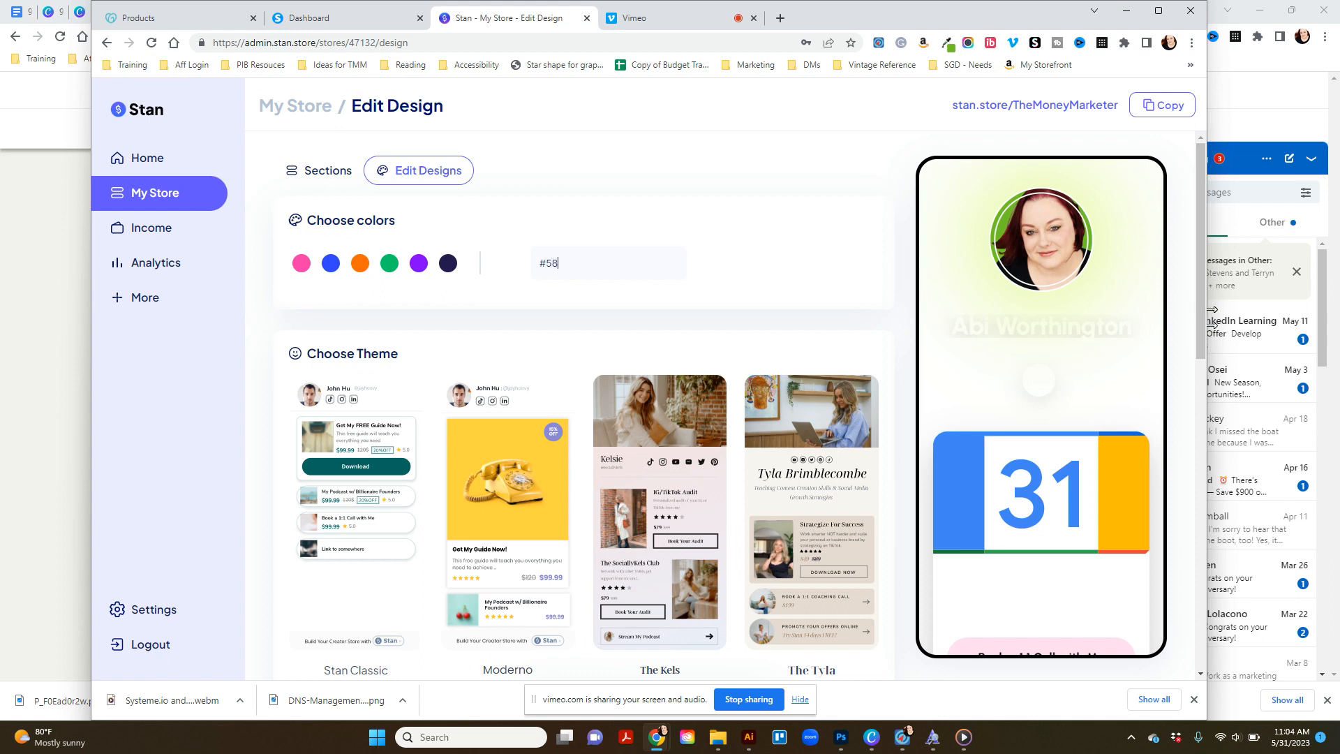
text(6942)
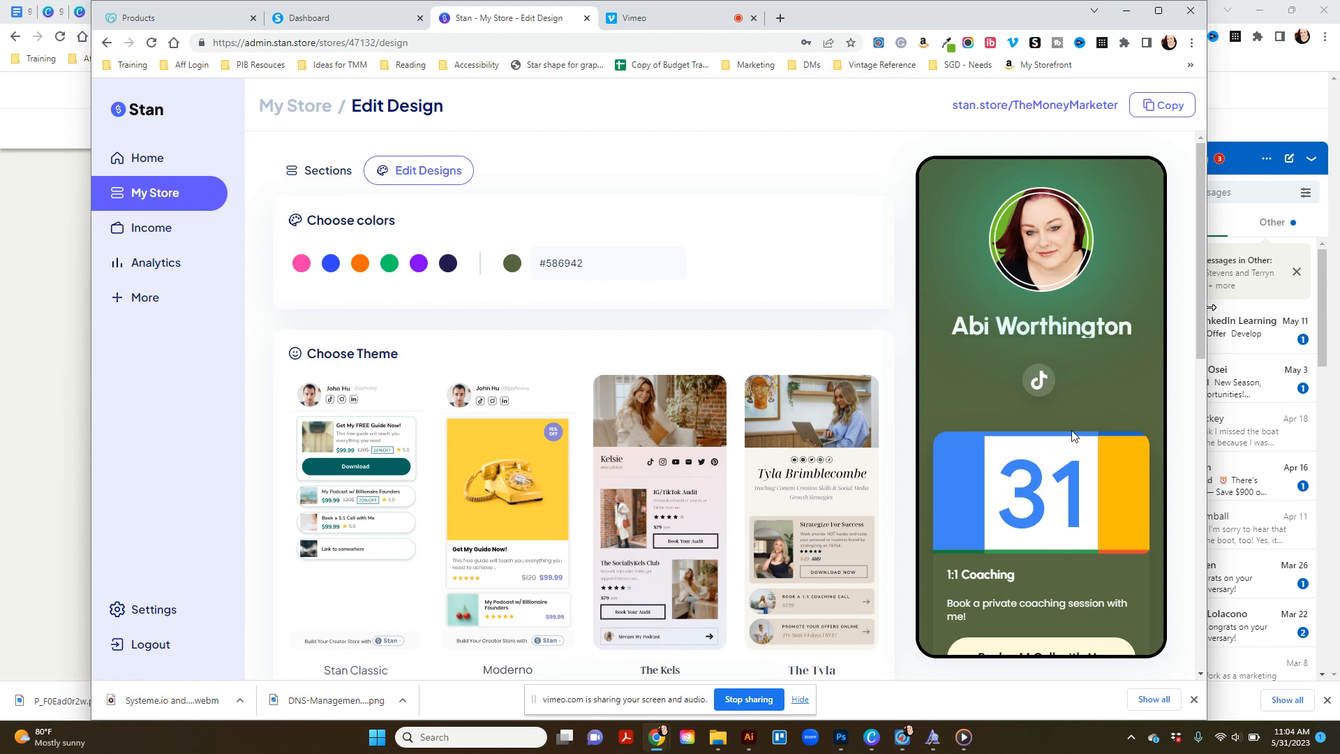
scroll(1089, 293, down, 1)
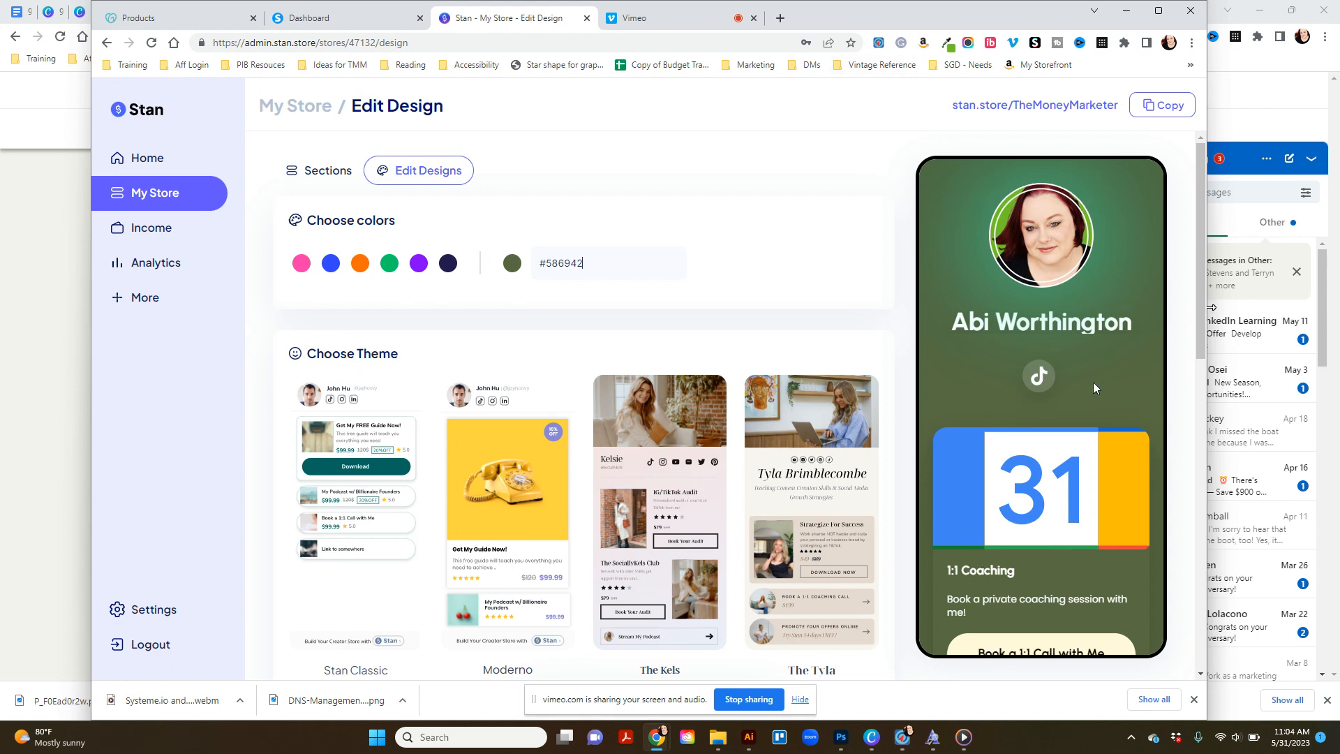
click(557, 275)
key(ctrl+a)
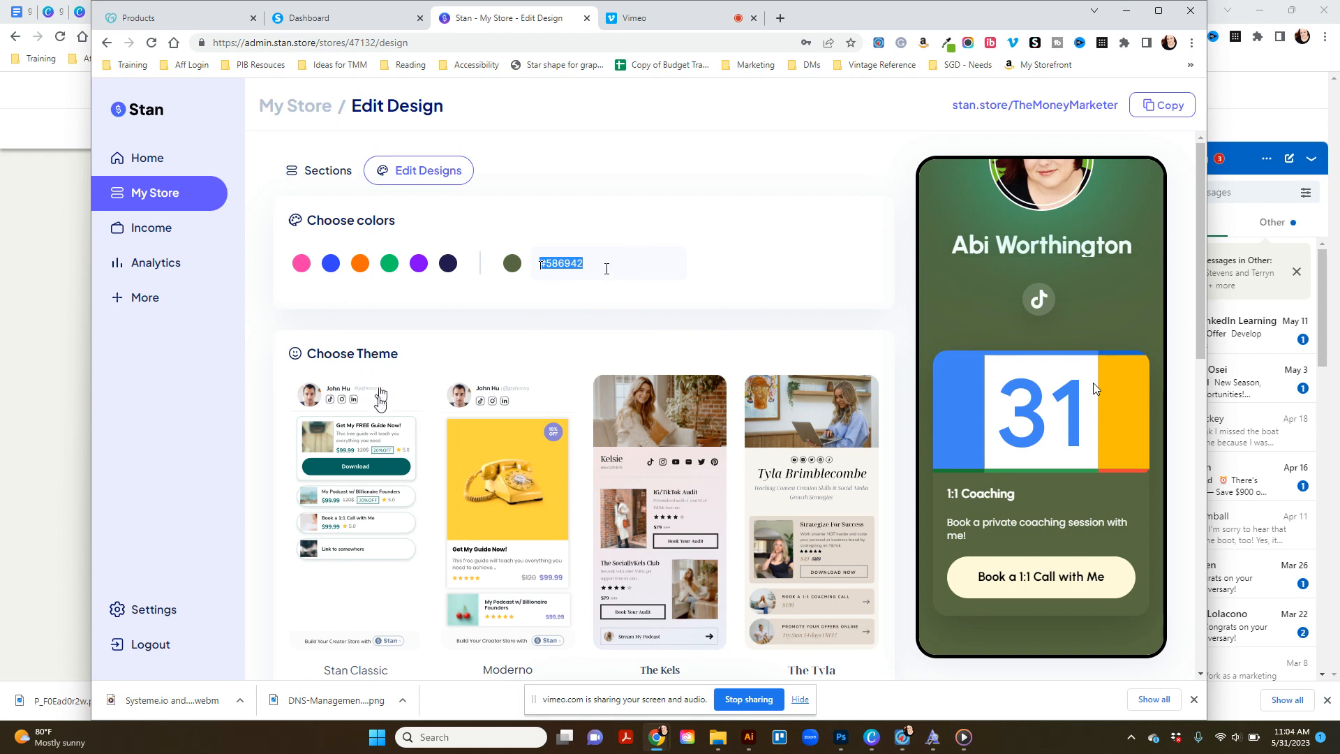
Apply the Stan Classic theme, try the orange preset #d98800, and settle on the dark teal preset #00685f.
click(380, 399)
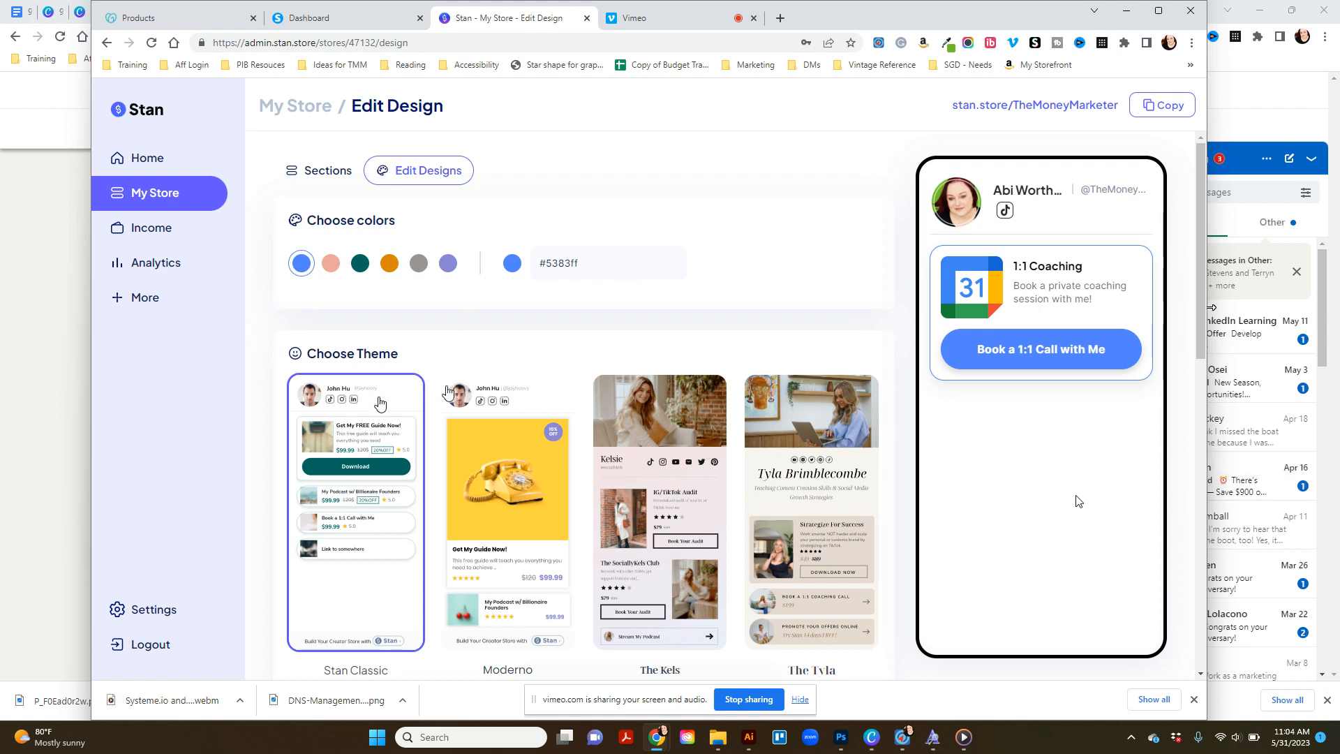
click(391, 263)
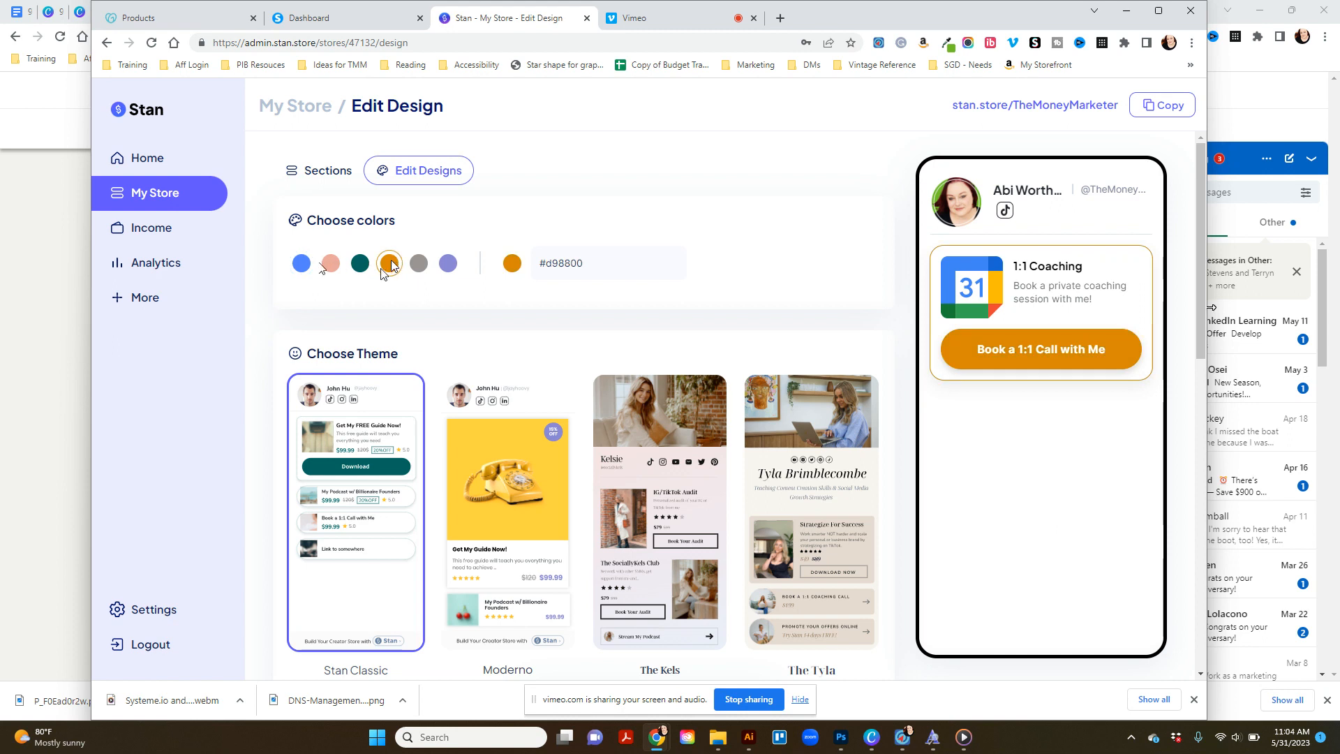
click(358, 267)
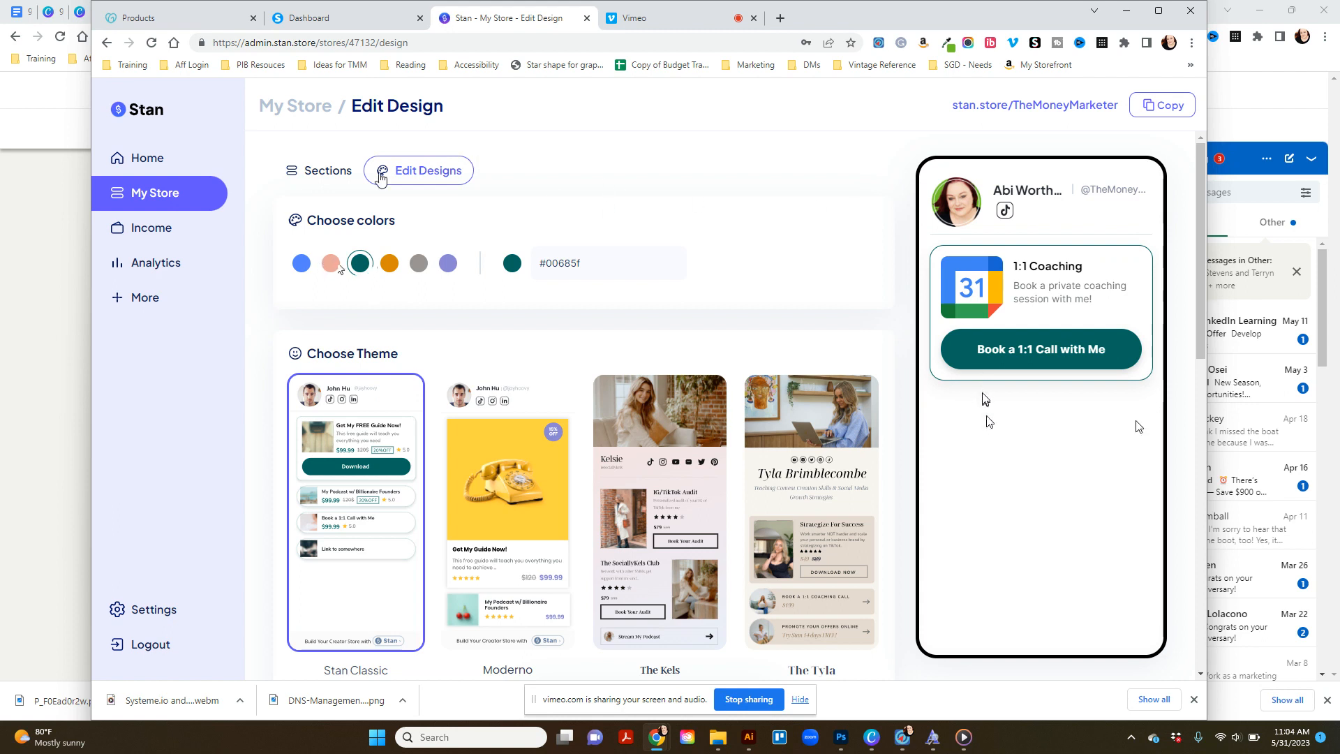
Return to the store's sections and add a new product of the type Sell a Digital Download.
click(332, 169)
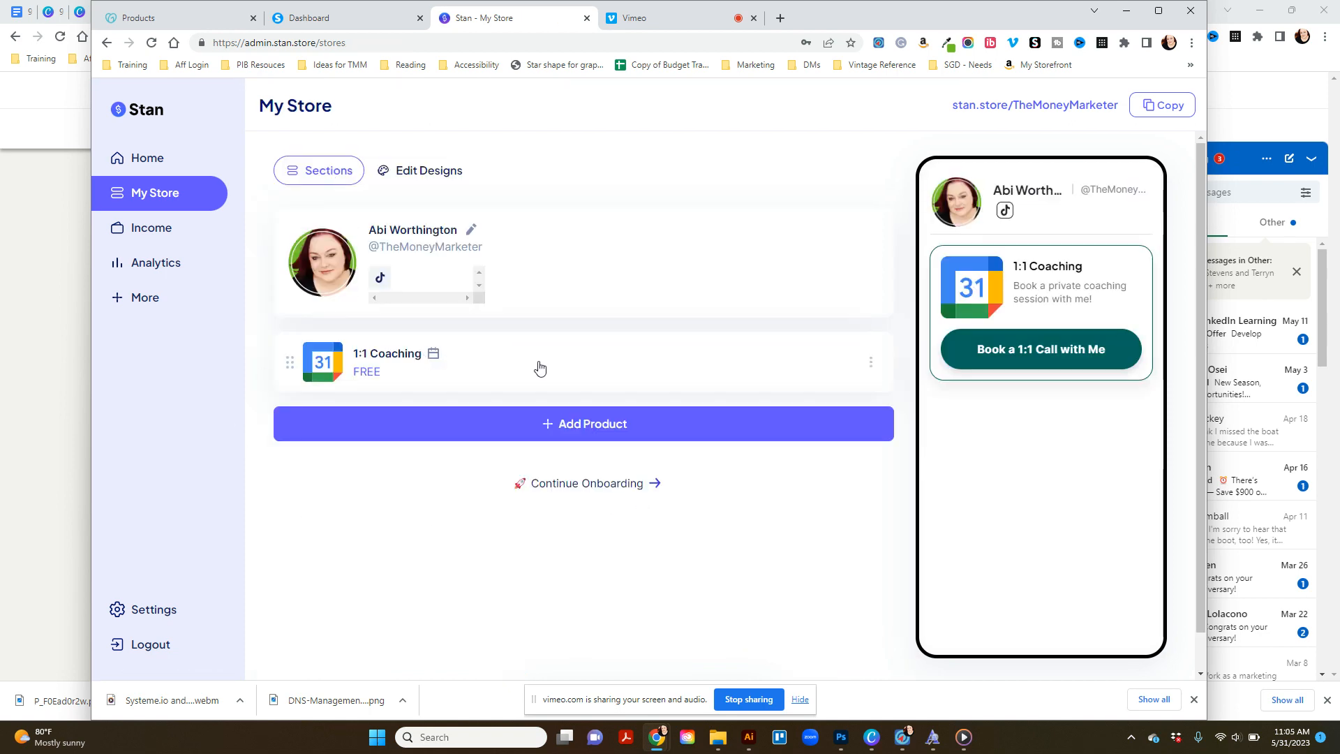
click(549, 426)
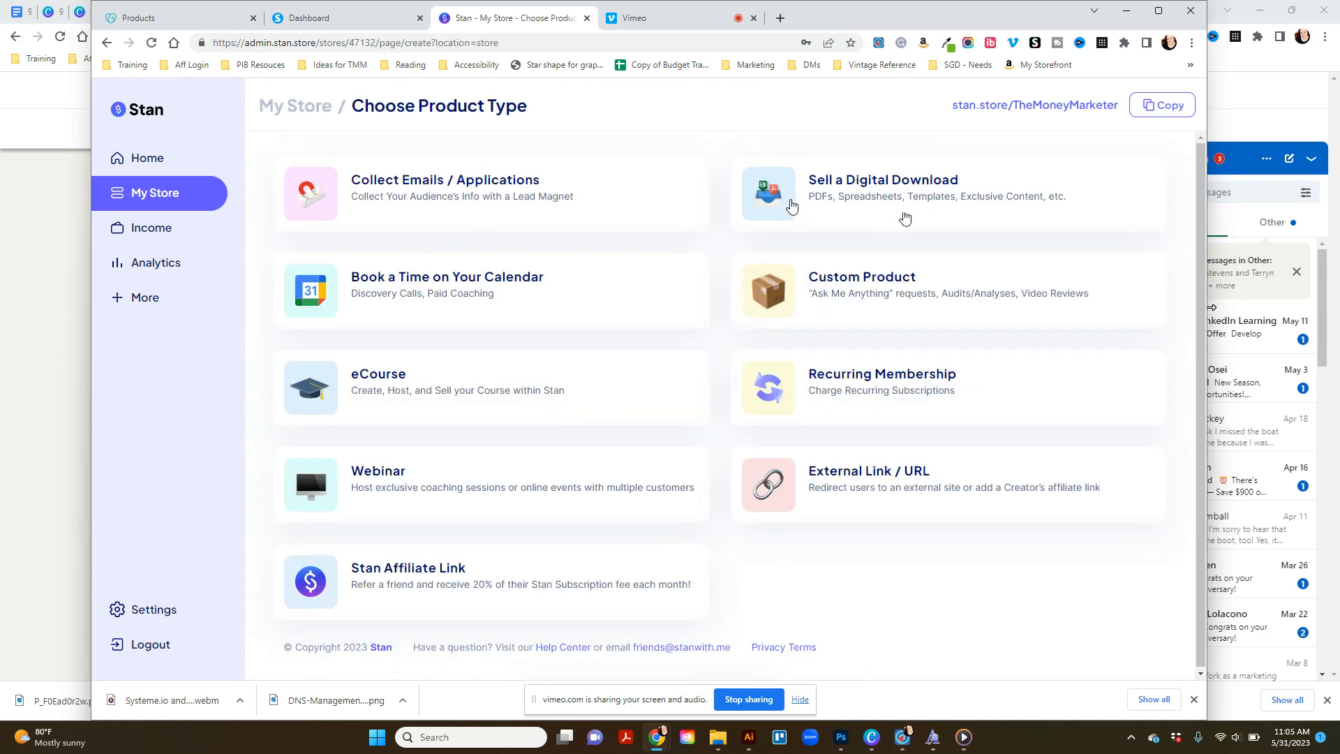
click(860, 190)
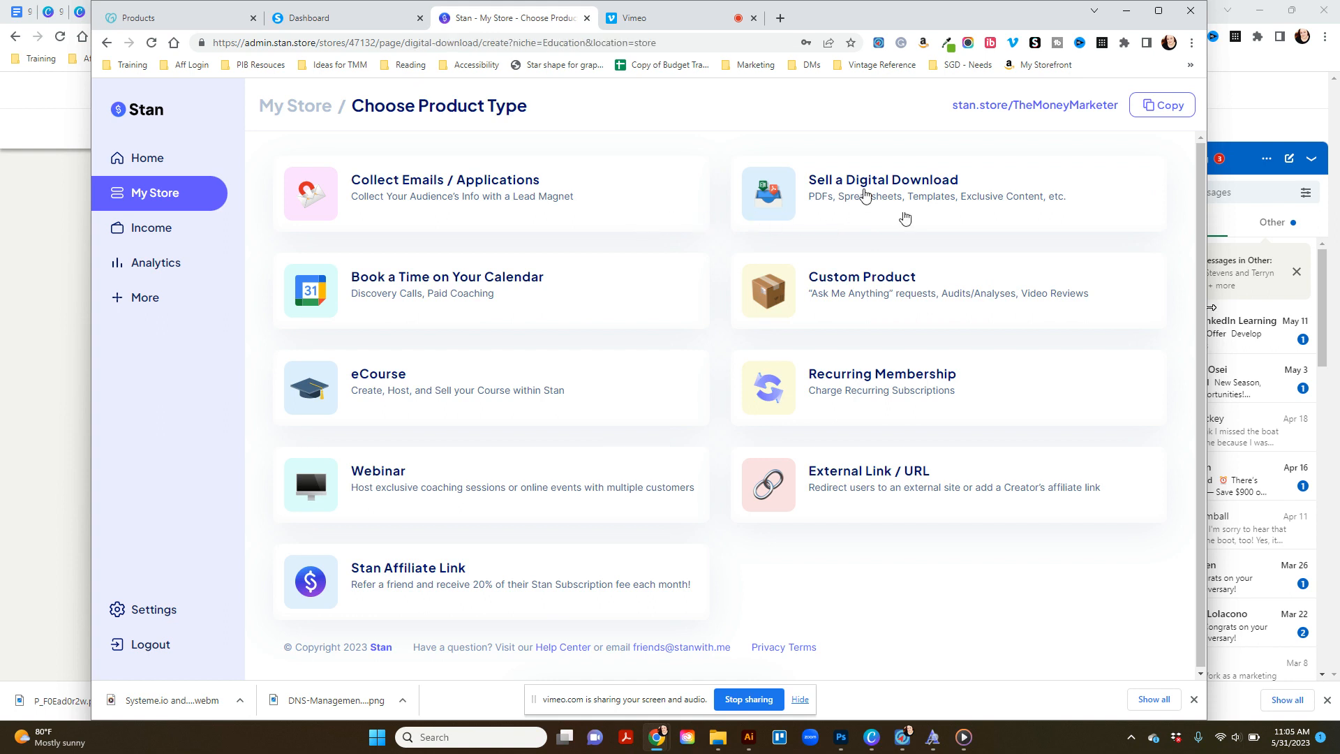
Review the thumbnail settings and the checkout page's product description for the new digital download.
scroll(477, 344, down, 1)
scroll(477, 344, down, 1)
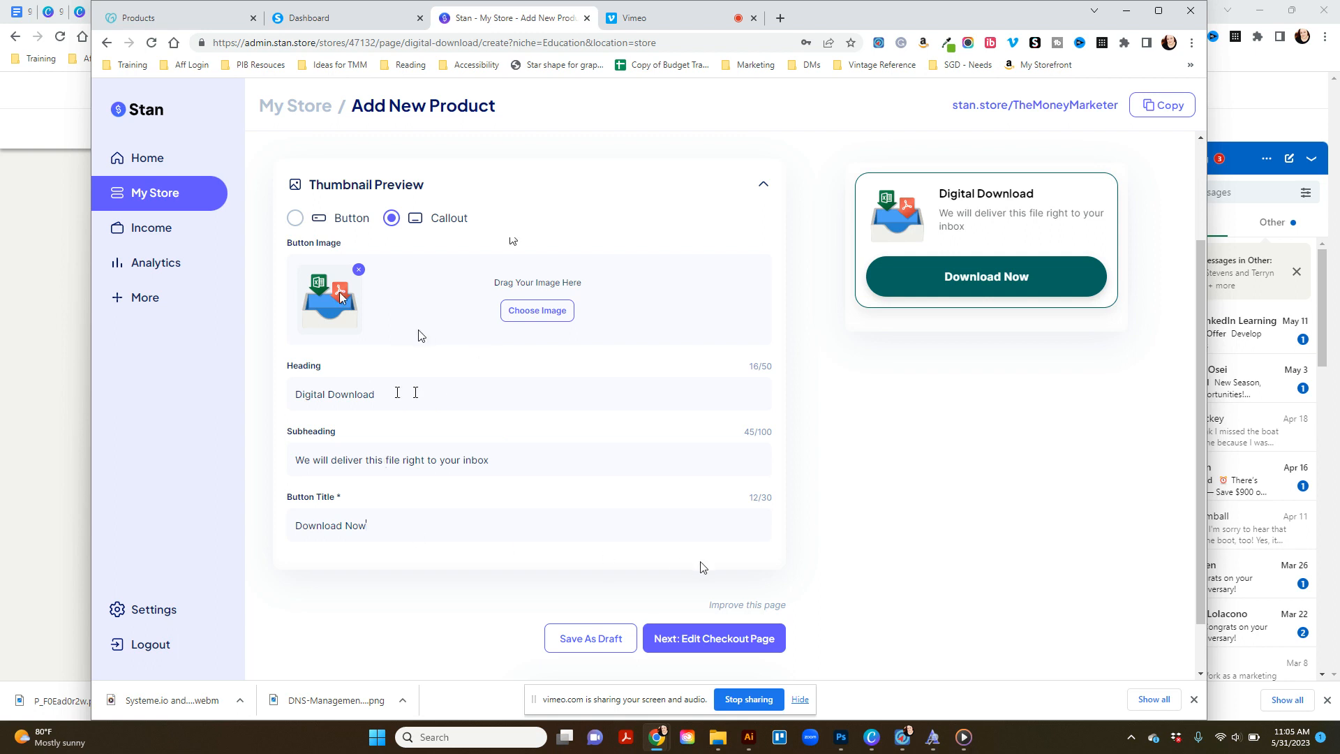
scroll(699, 569, up, 2)
click(447, 262)
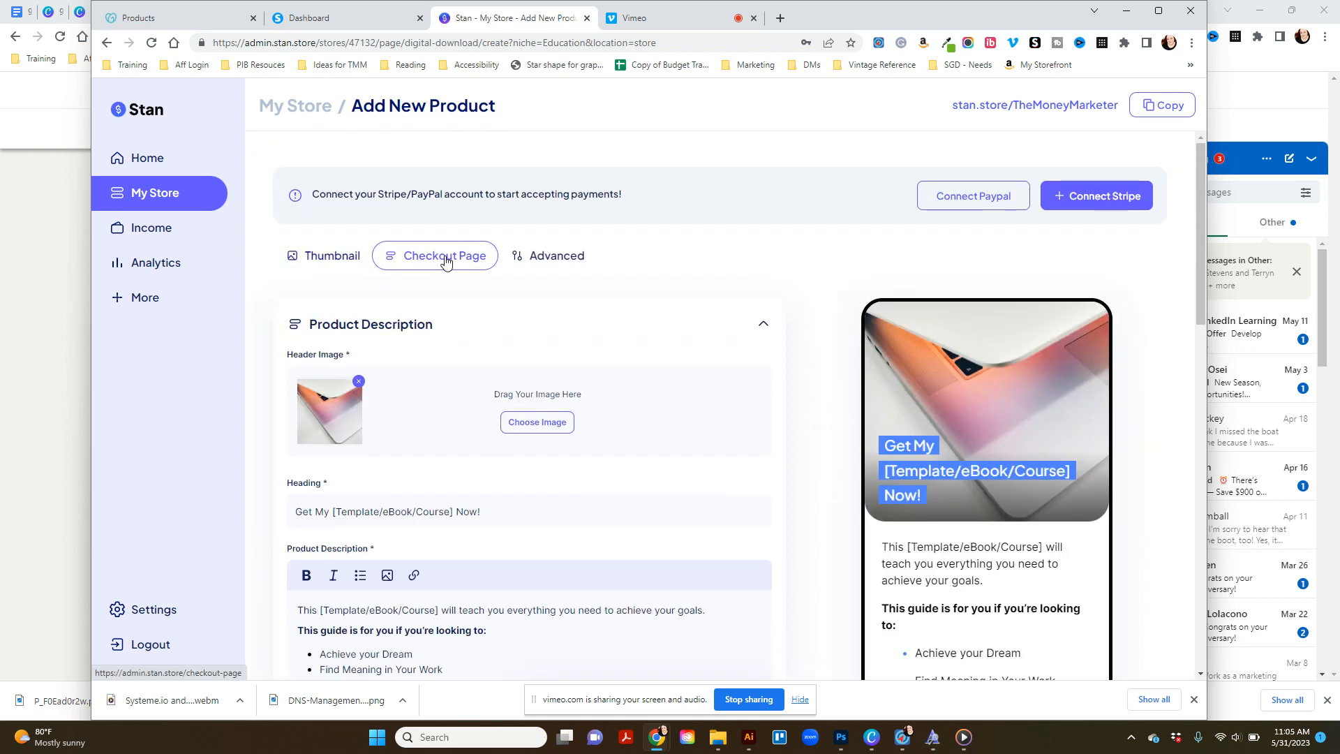
scroll(612, 397, down, 2)
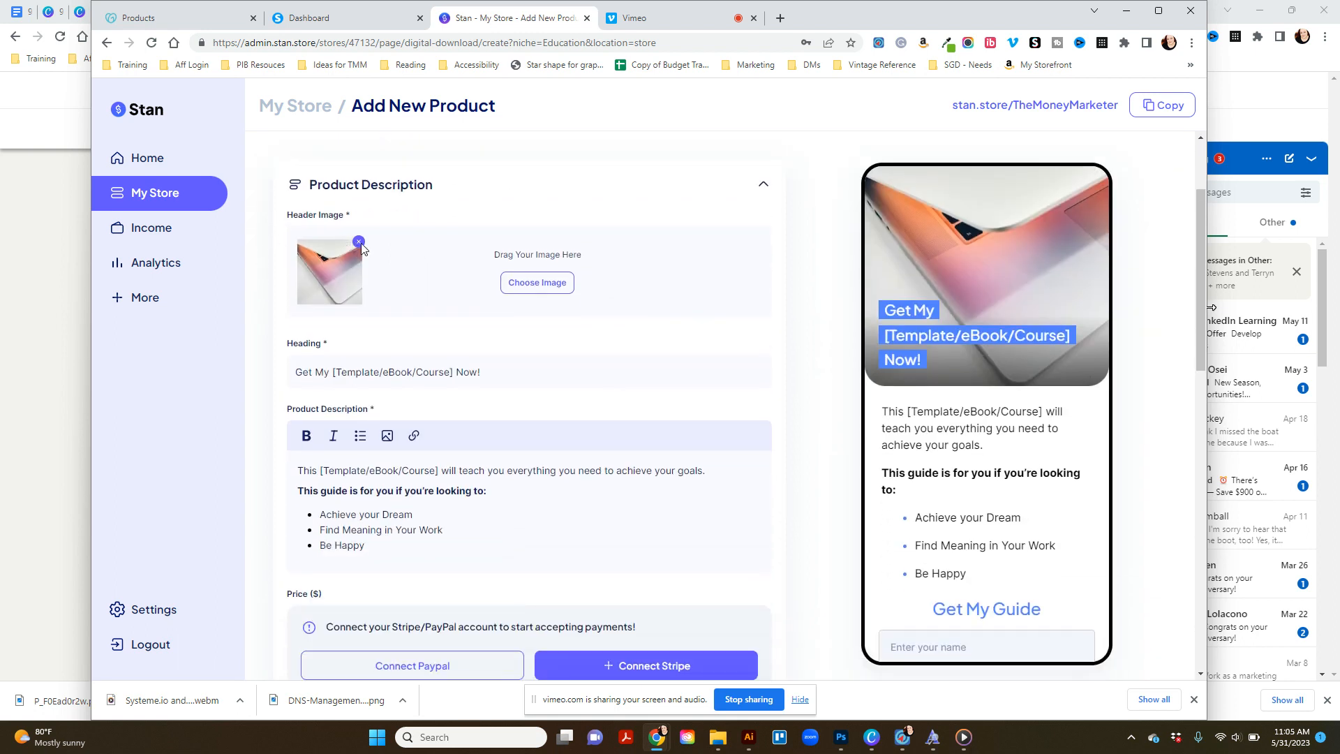
scroll(335, 231, up, 2)
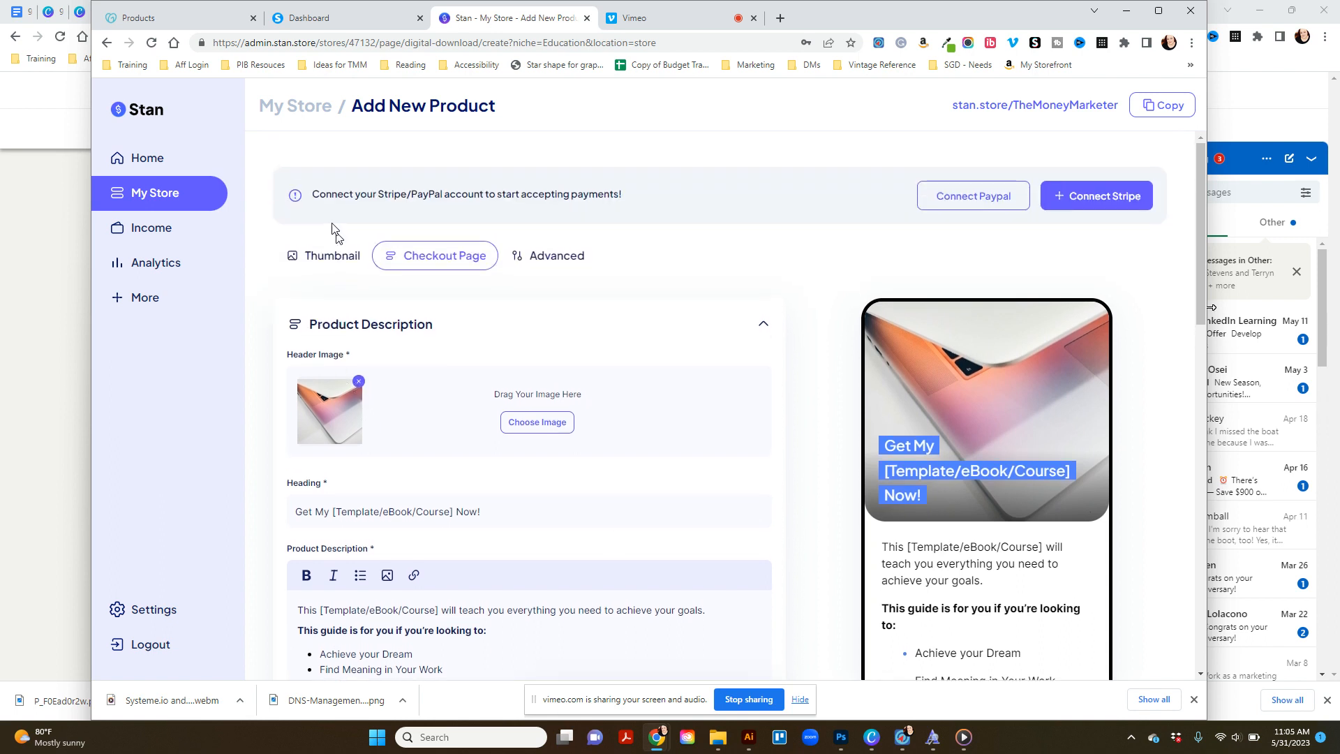
click(326, 260)
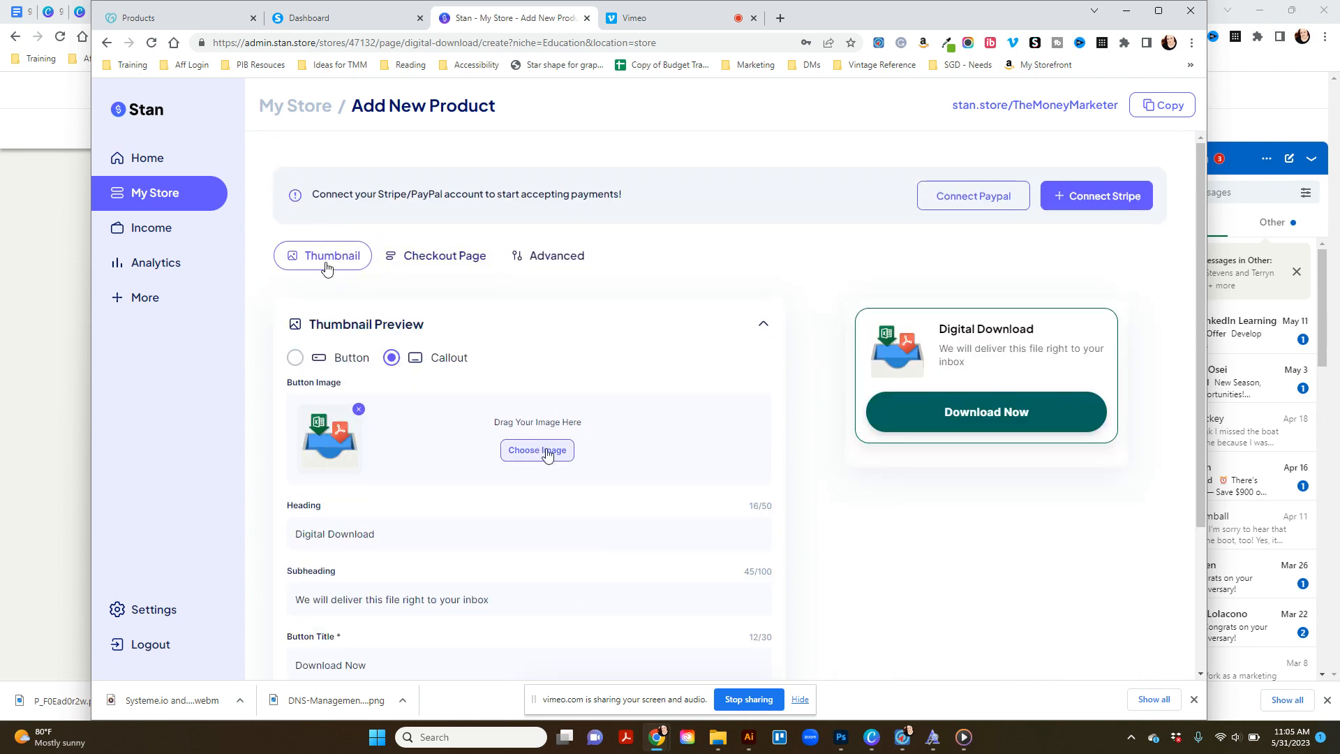
Examine the checkout page's description, price, bottom title, call-to-action and advanced pricing options.
click(405, 257)
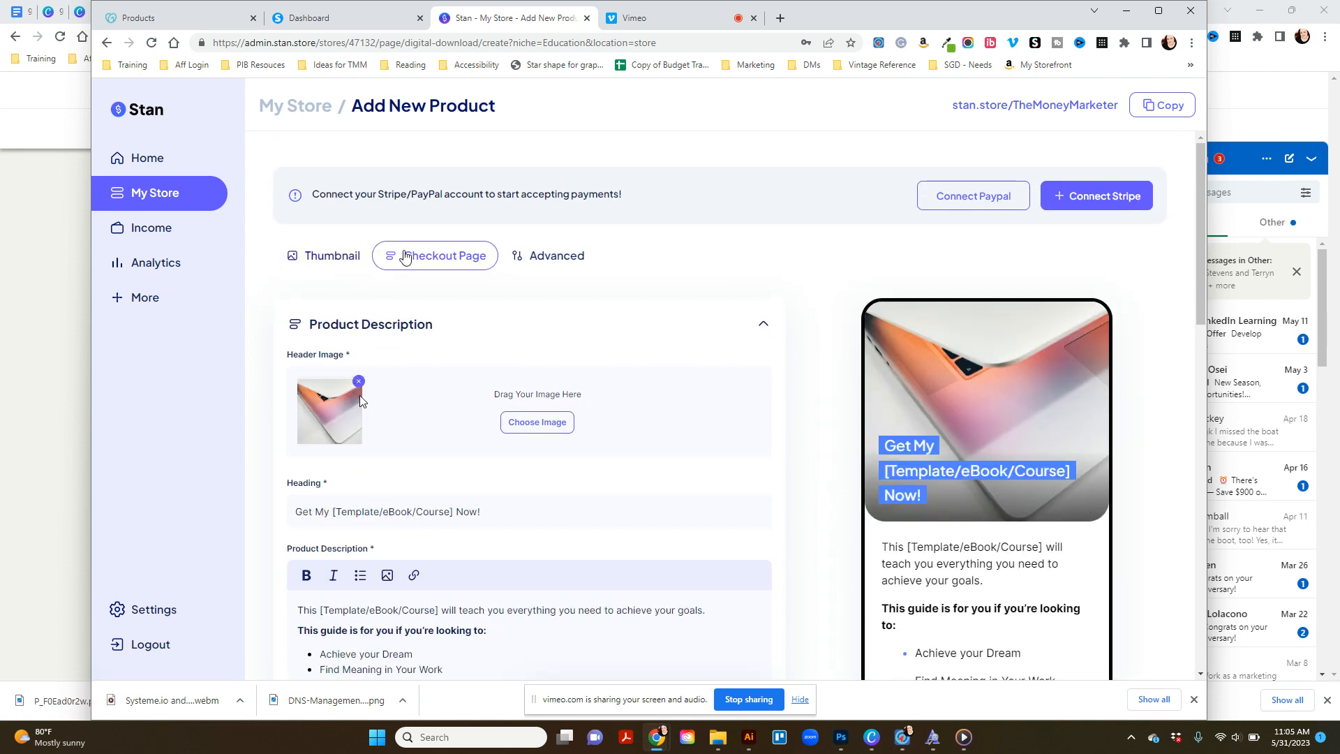
scroll(324, 396, down, 2)
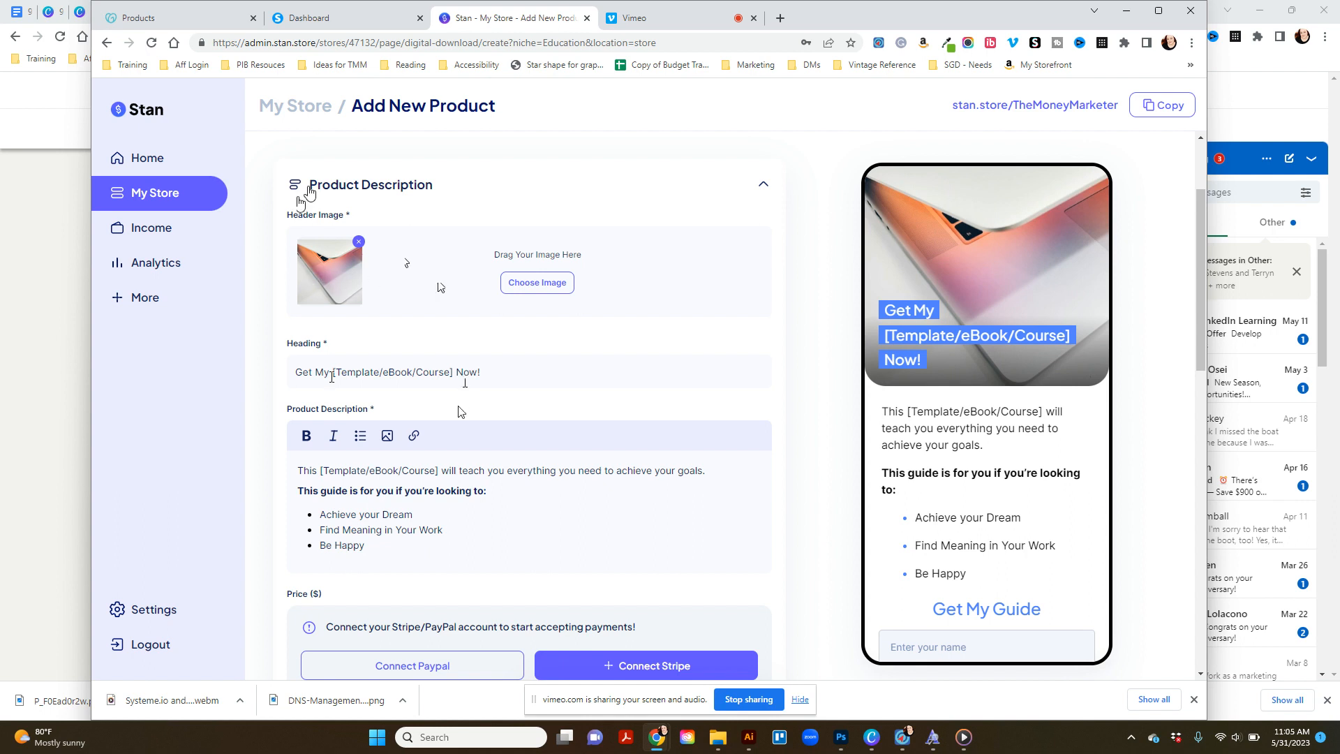
click(501, 539)
scroll(381, 475, down, 2)
scroll(440, 417, down, 2)
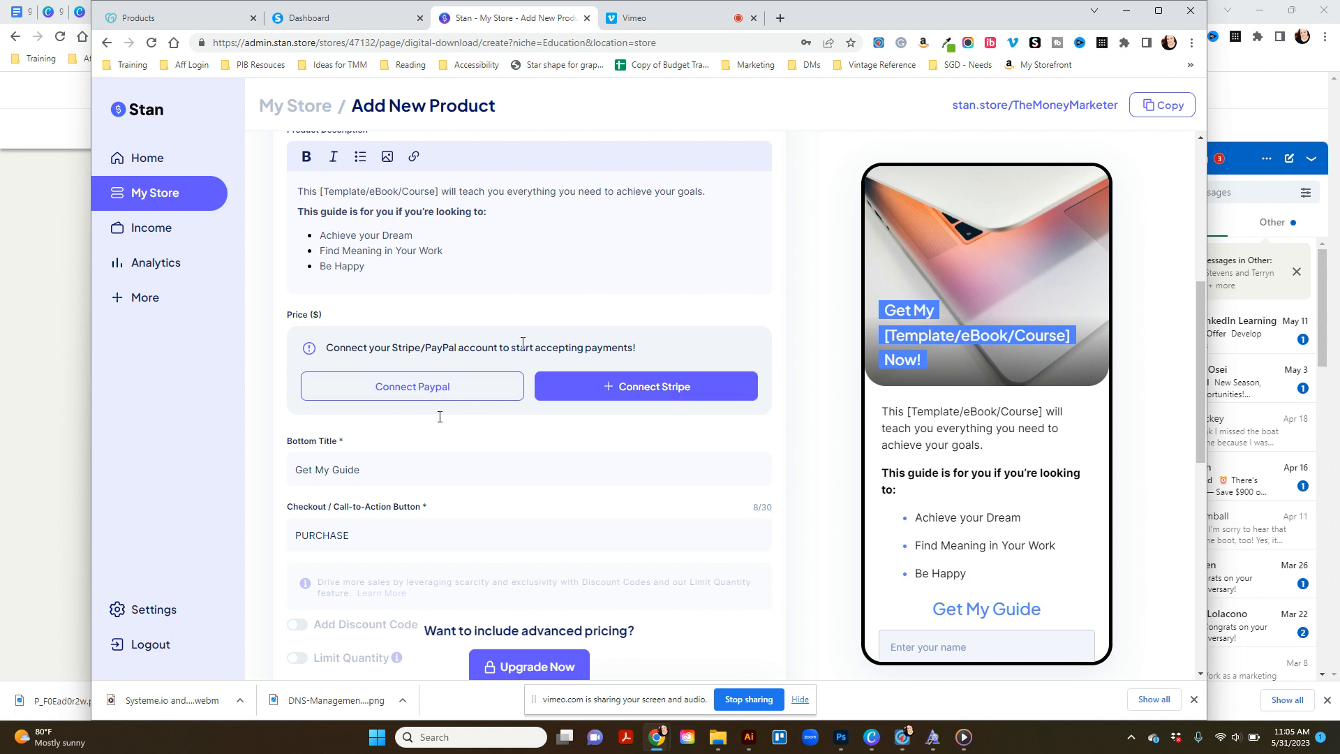
scroll(605, 452, down, 2)
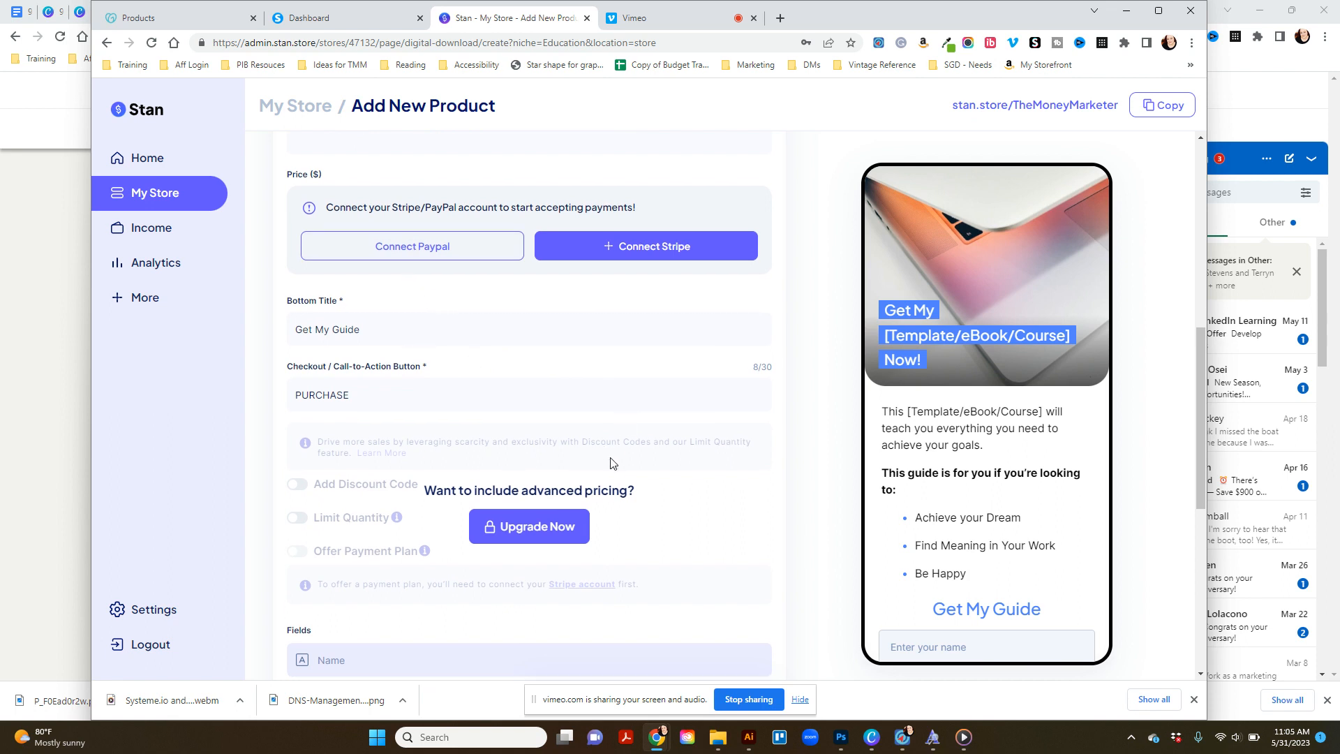
Upload the image file Untitled design (8) as the digital download's attachment.
scroll(604, 461, down, 6)
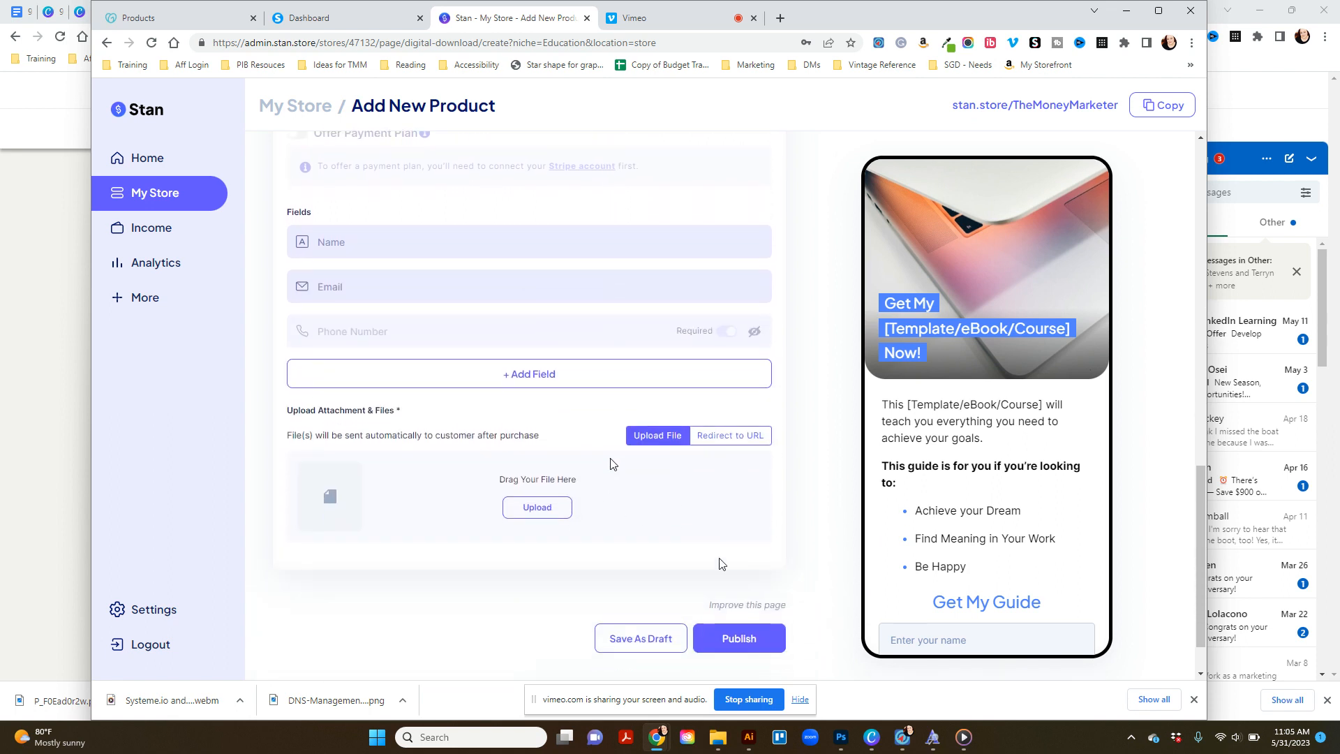
click(534, 508)
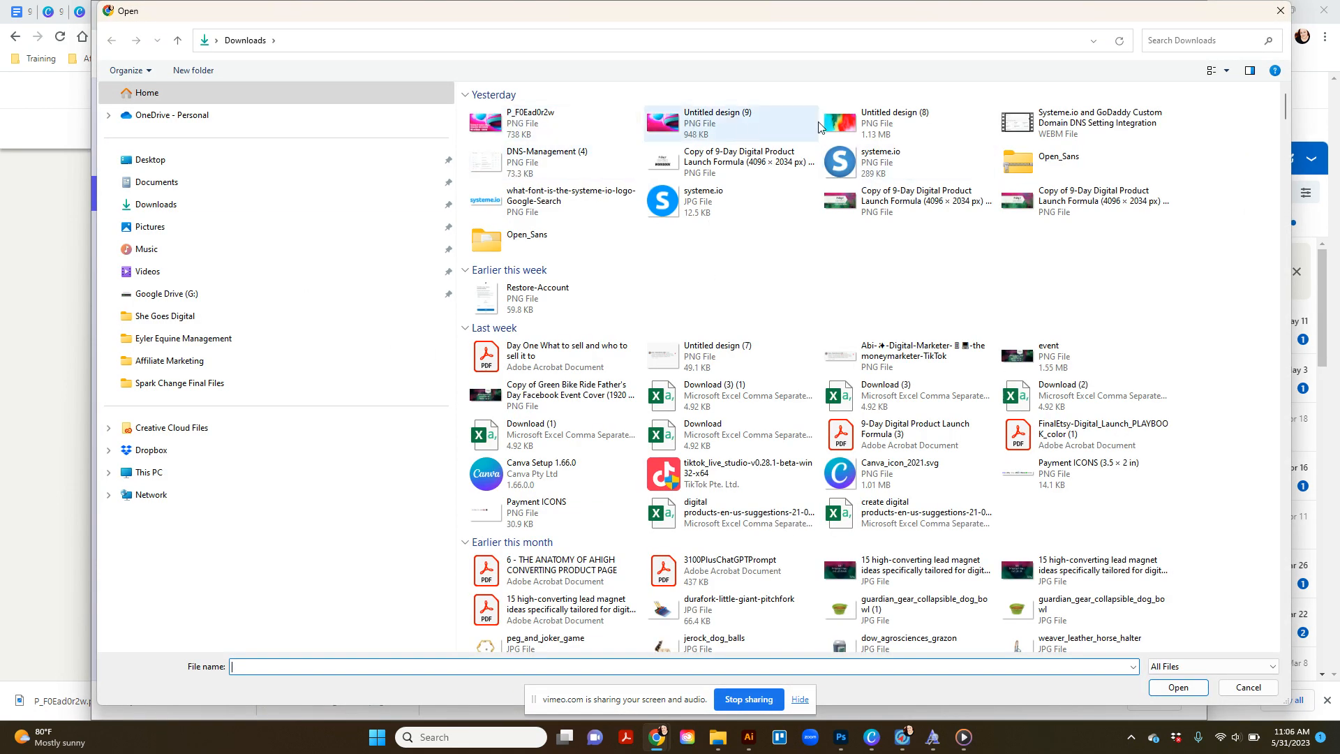
click(911, 127)
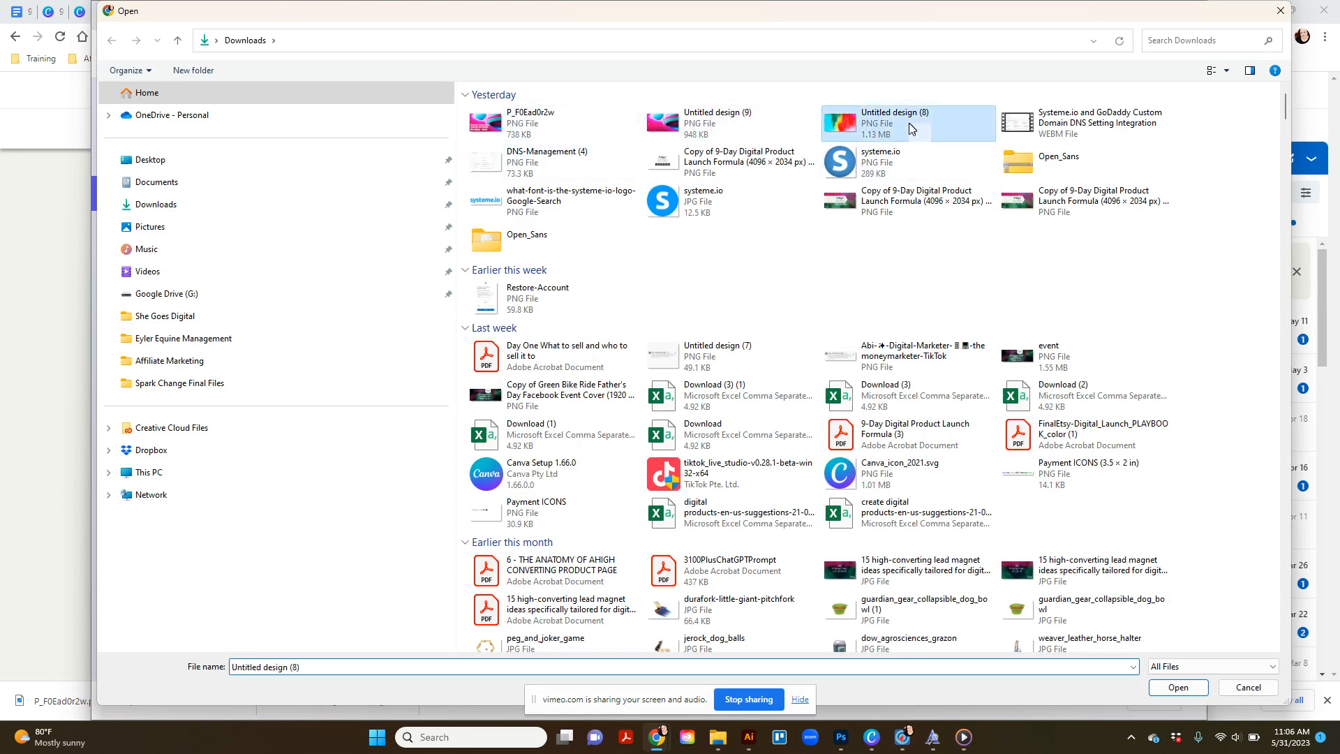
click(1179, 688)
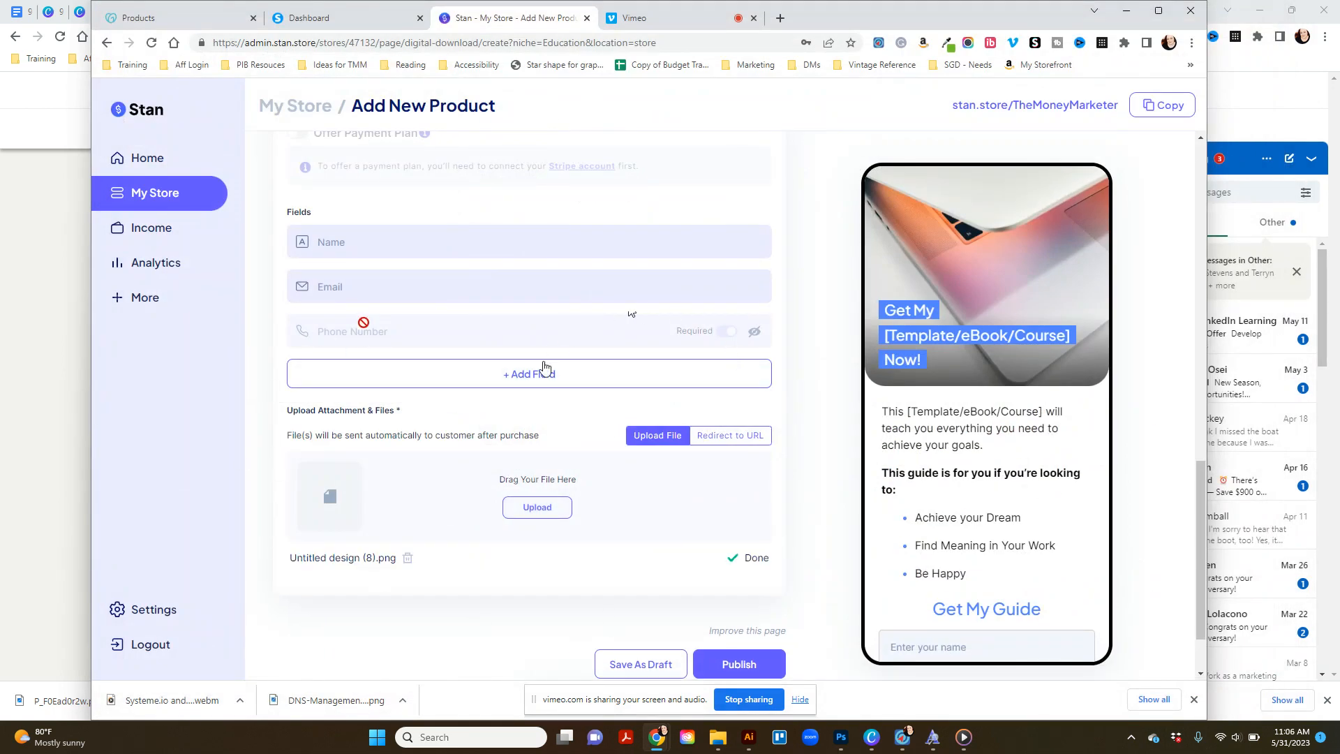
Look through the field types available for the checkout form and preview the form without adding a field.
click(517, 381)
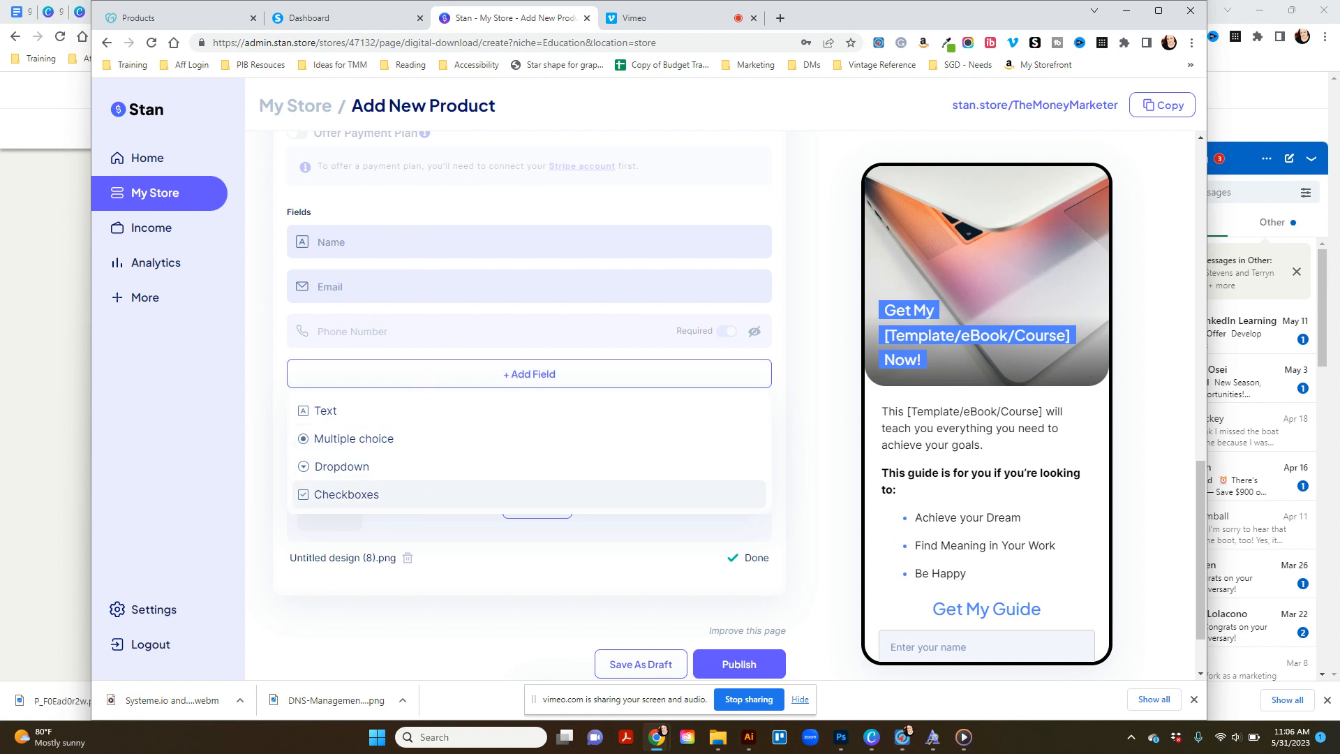
scroll(950, 457, down, 3)
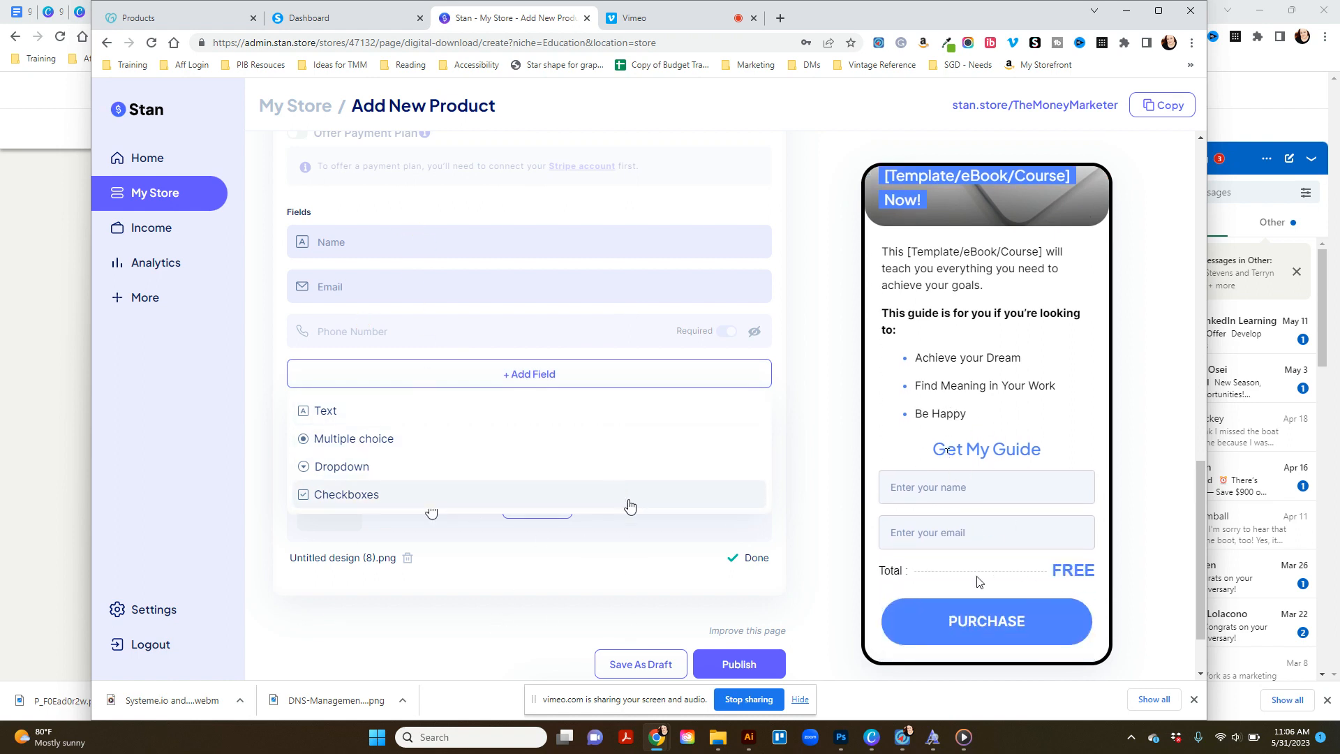
click(592, 572)
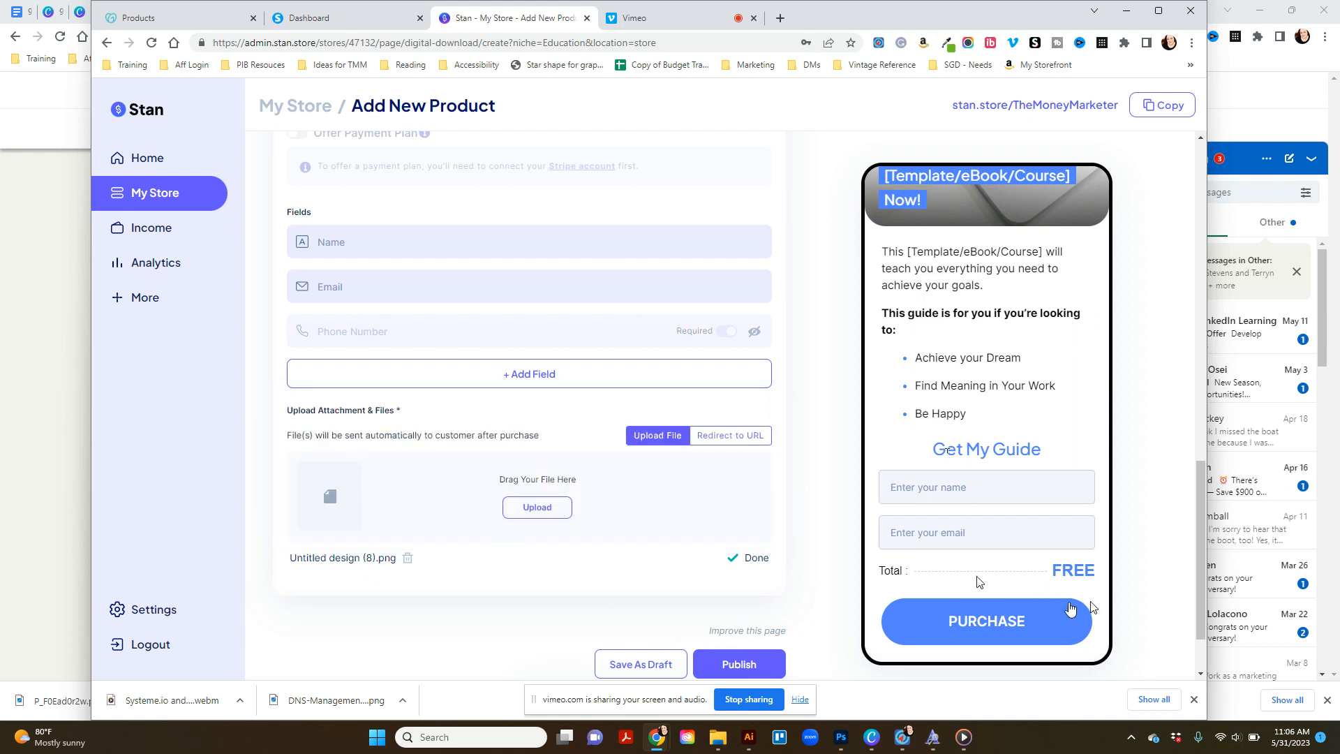
Look over the checkout page's pricing options and form fields once more and publish the digital download product.
scroll(489, 391, up, 2)
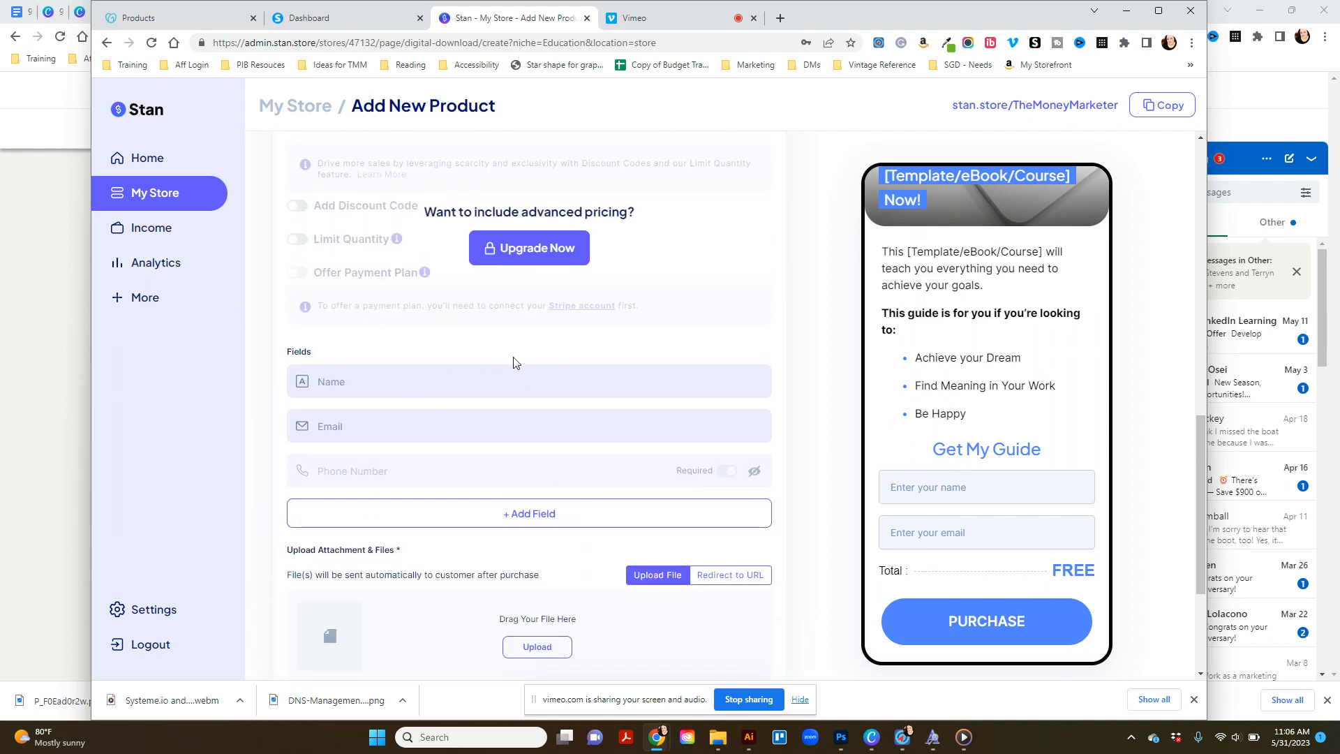
scroll(513, 358, up, 1)
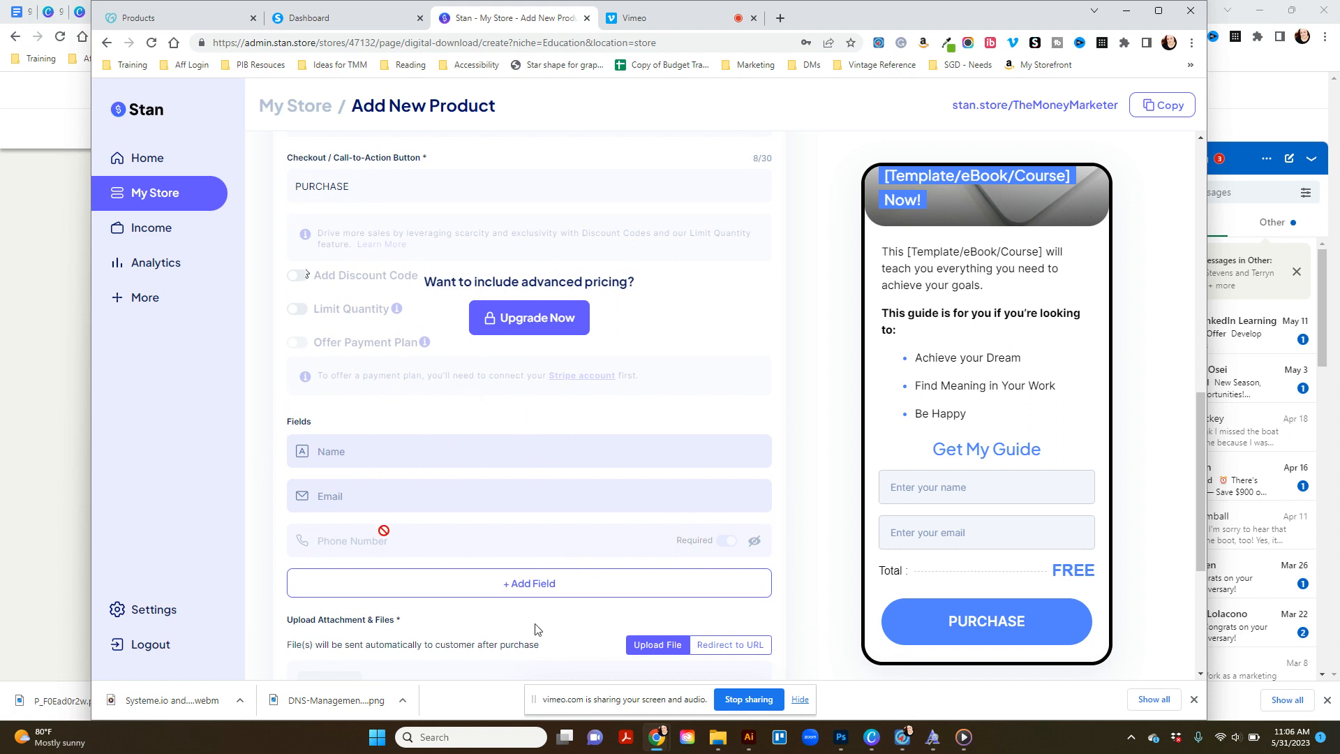
scroll(465, 538, down, 3)
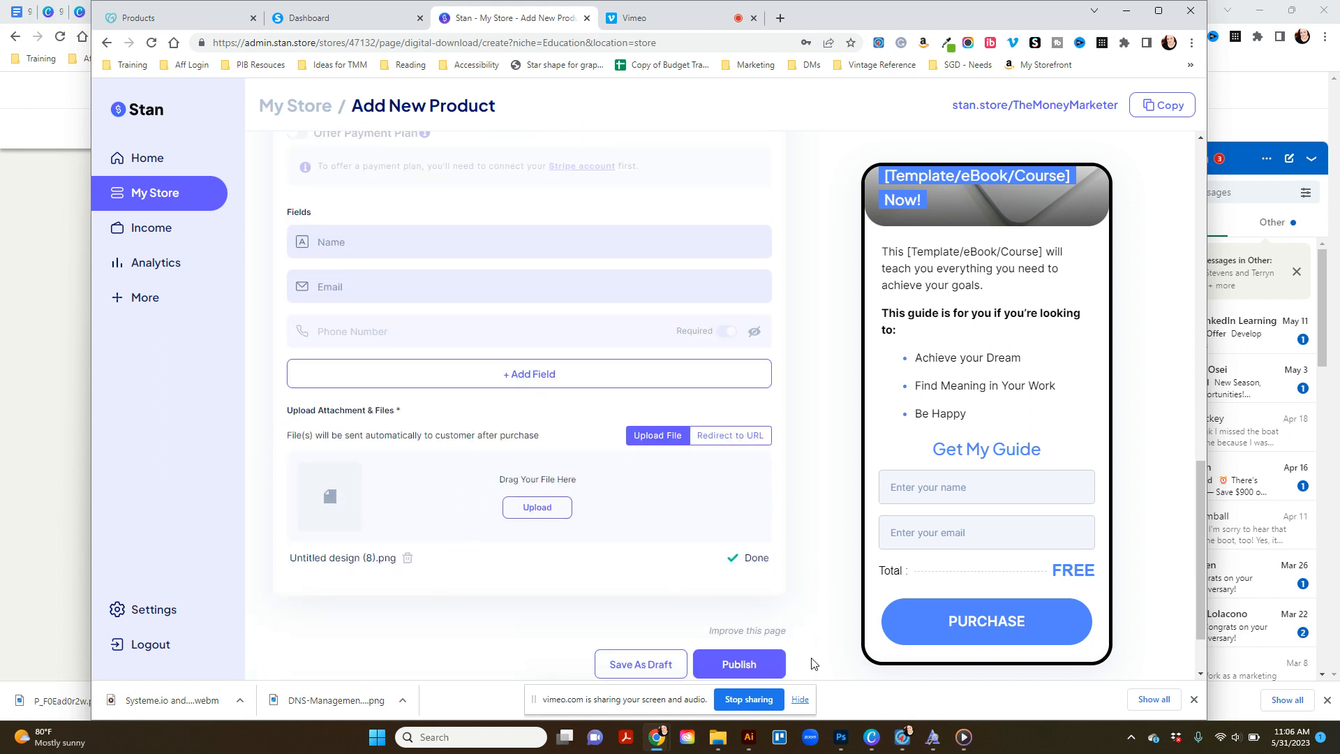
click(740, 664)
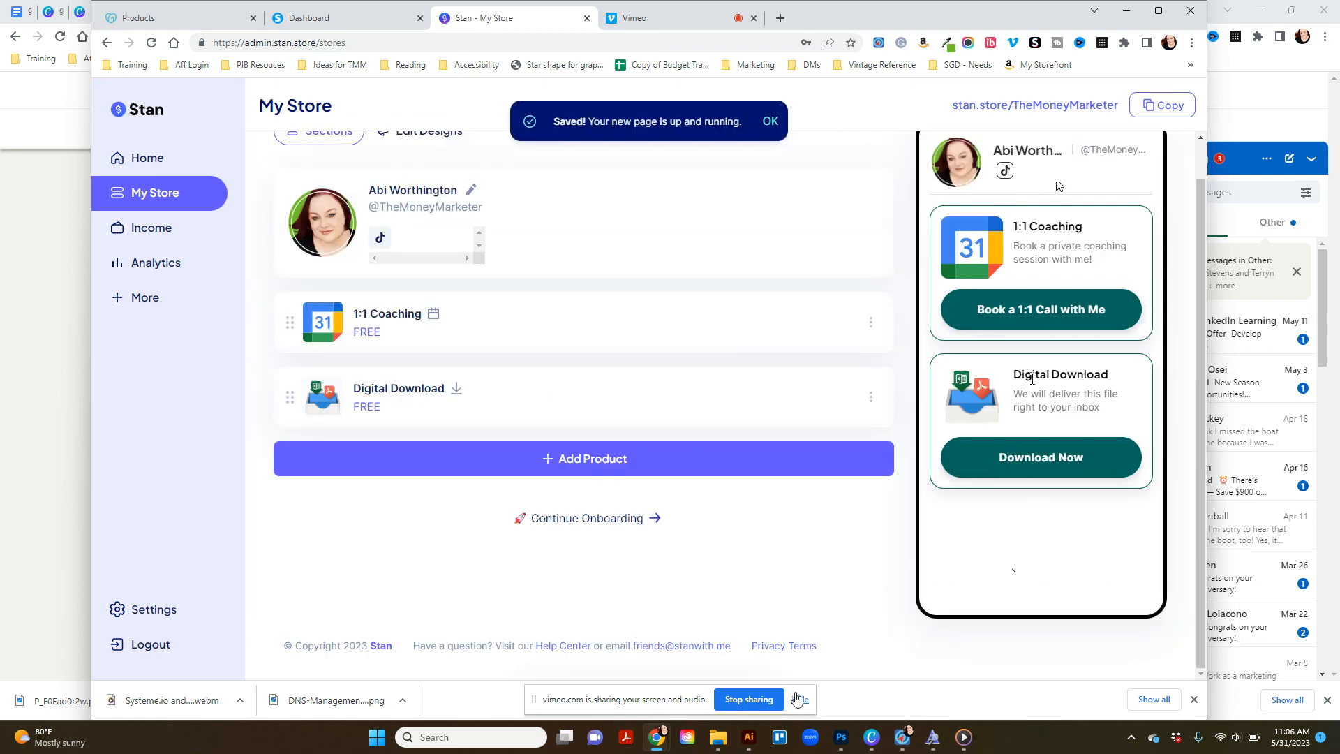
Open the Digital Download product for editing and switch its thumbnail style to Button.
scroll(386, 331, up, 1)
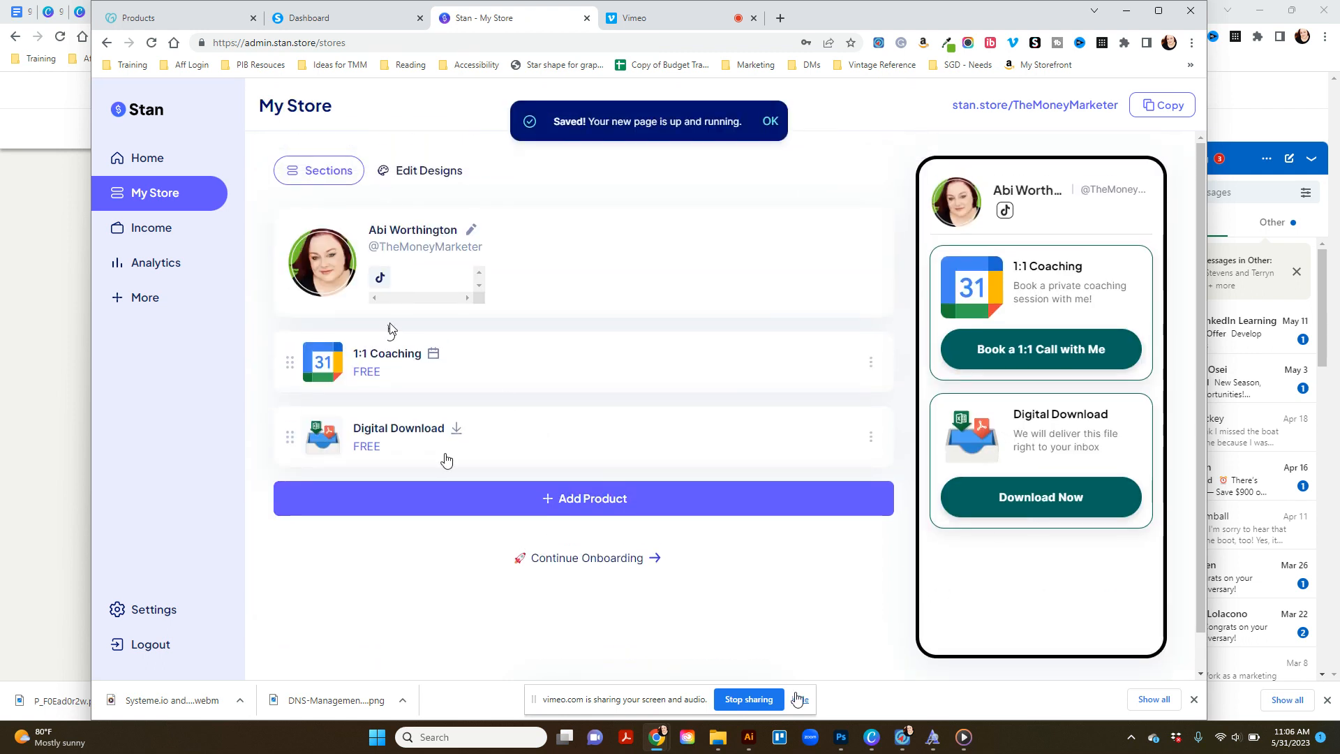
click(412, 427)
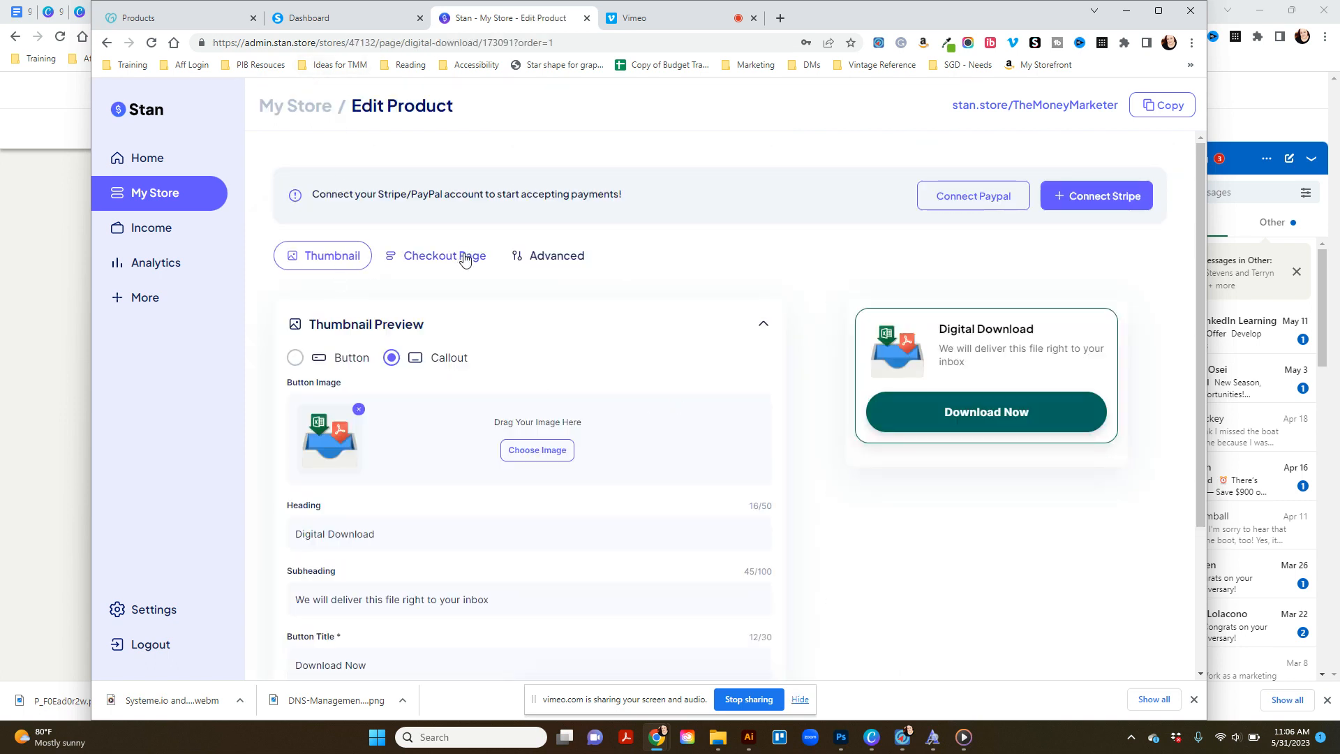
click(295, 359)
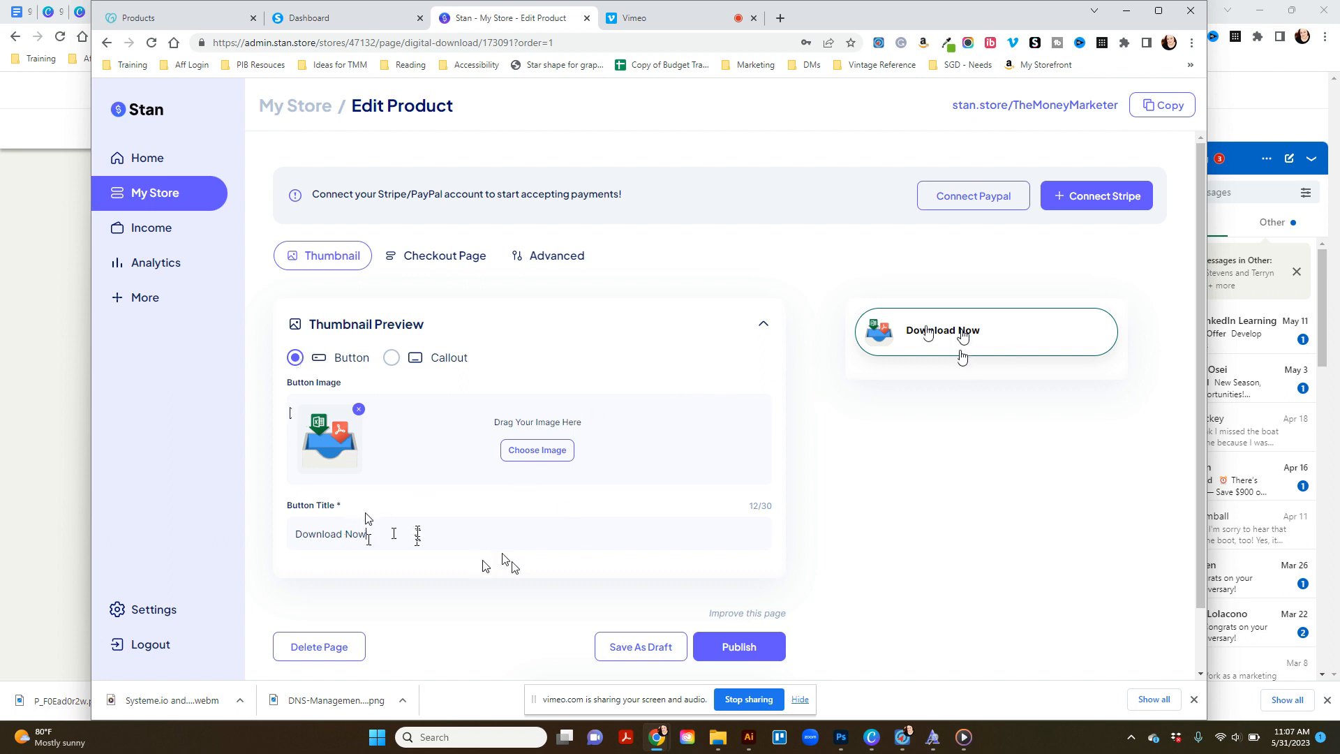
Open the SheGoesDigital example store at stan.store in a new browser tab and examine how its product callouts and buttons are laid out.
drag(400, 530, 290, 530)
click(780, 21)
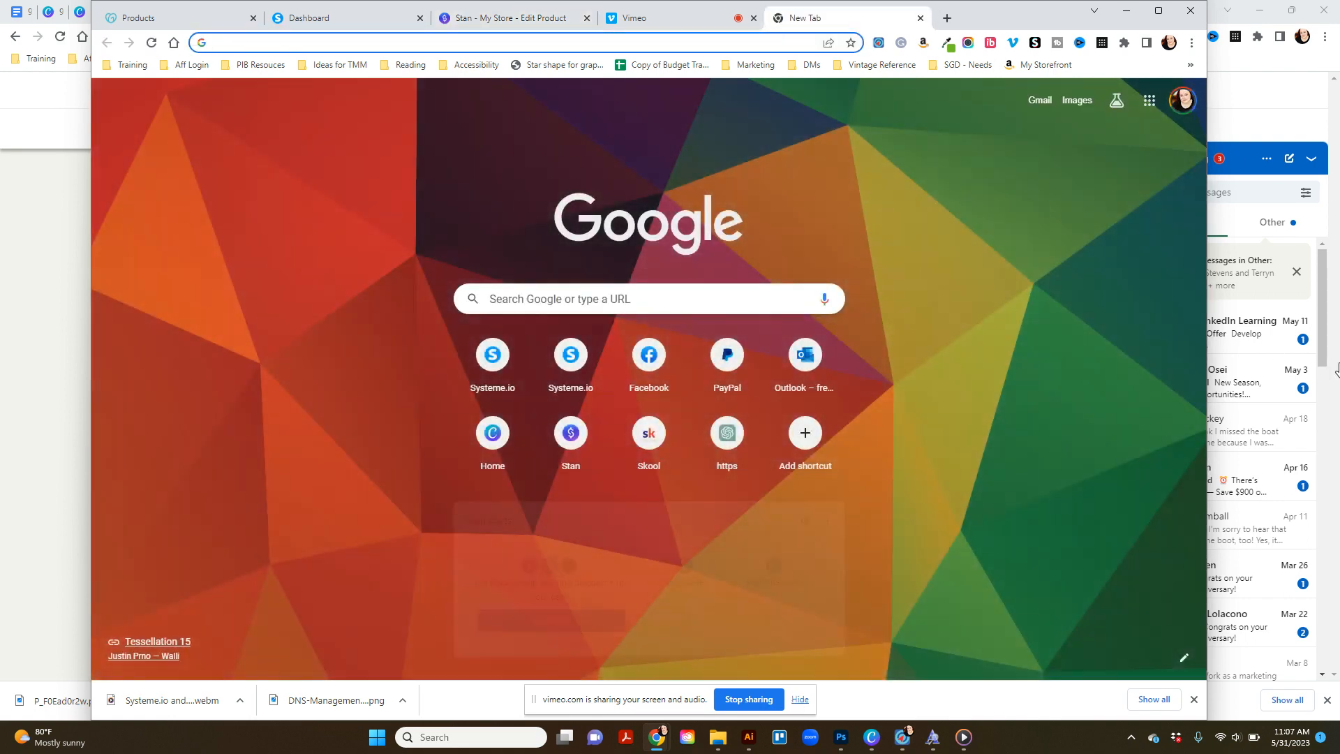
text(stan.)
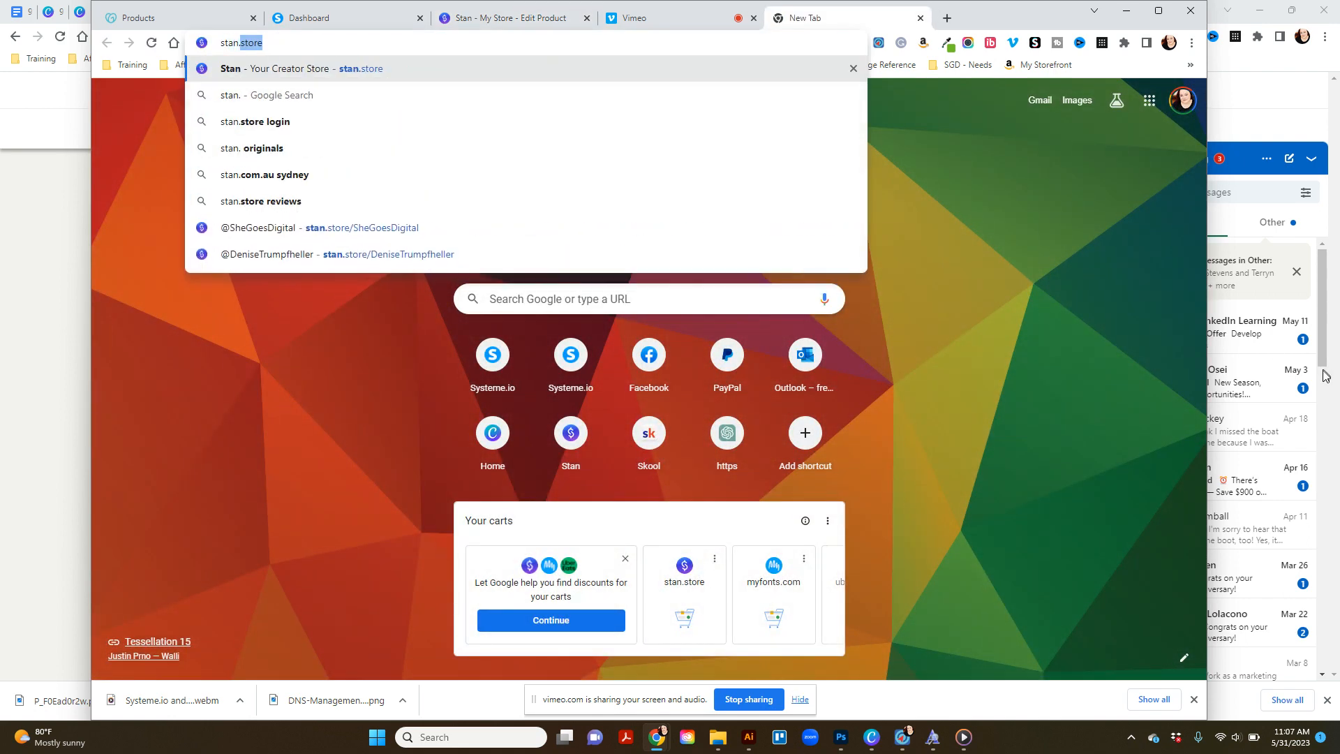
text(store)
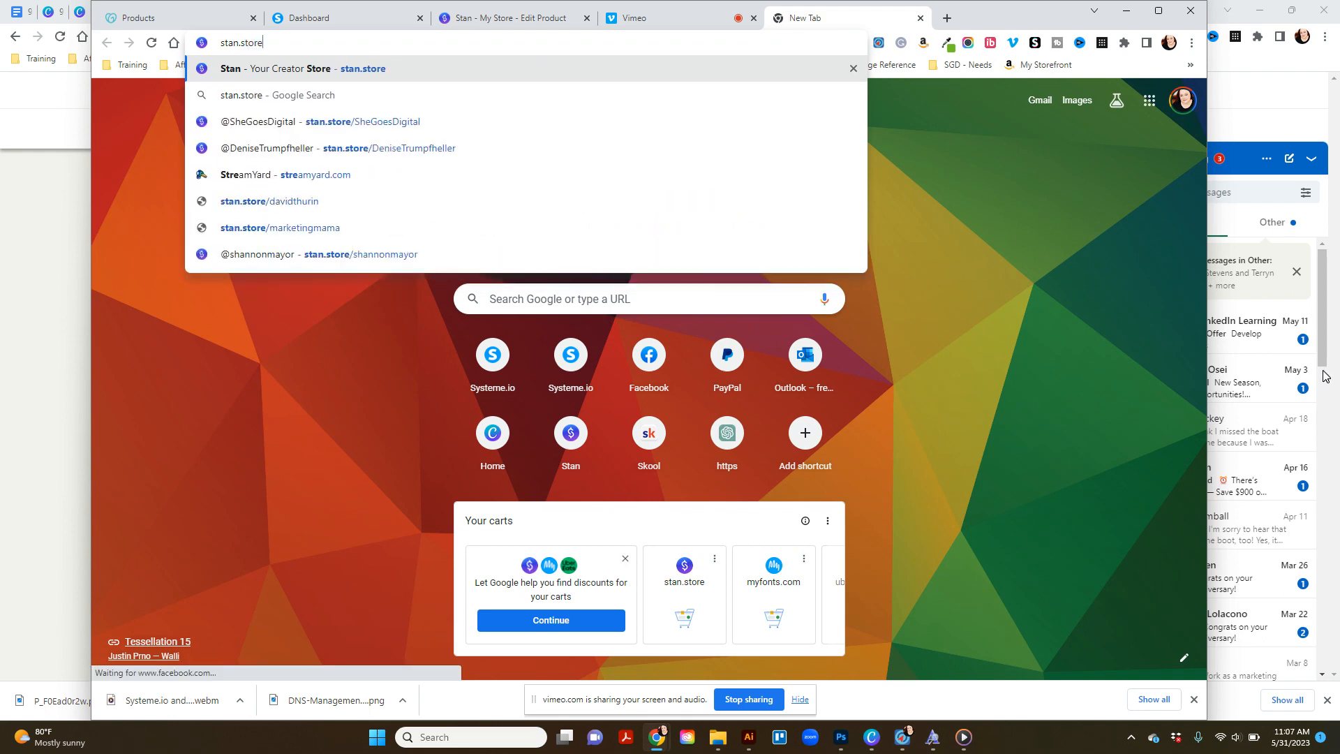
text(/)
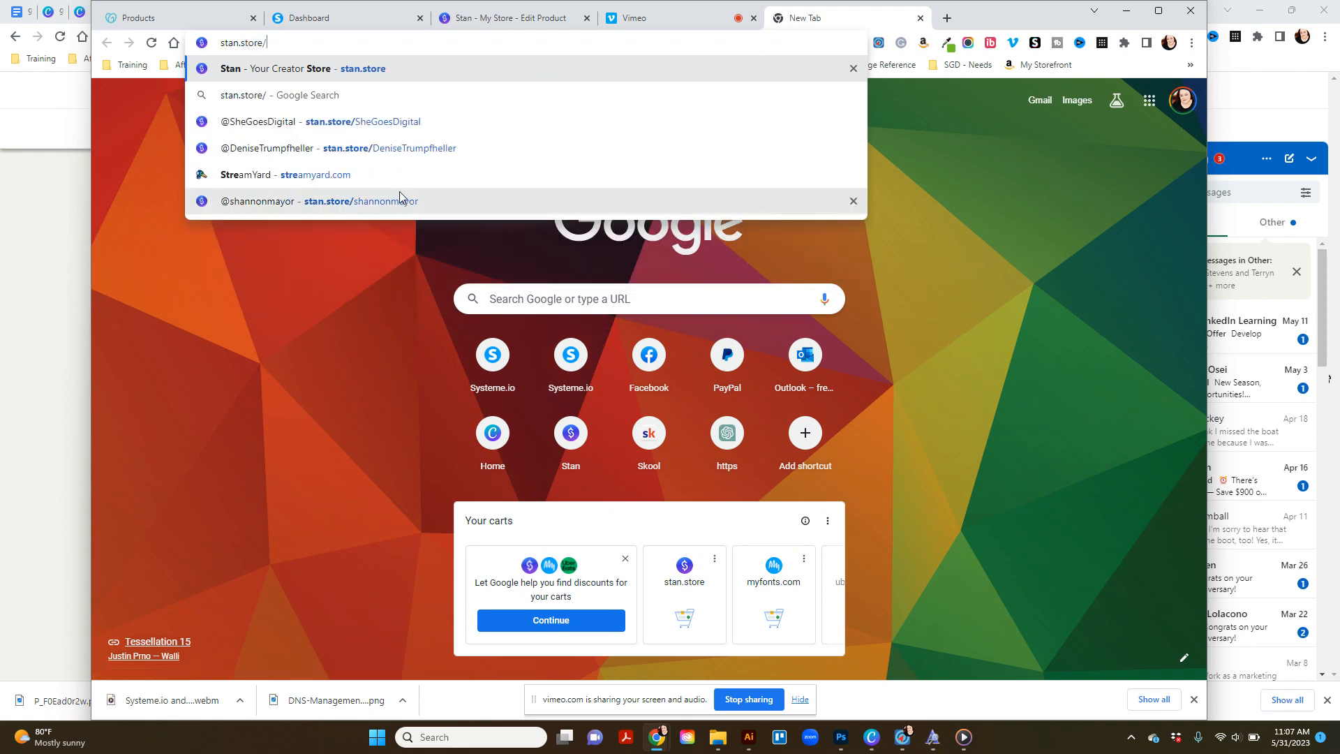
click(385, 130)
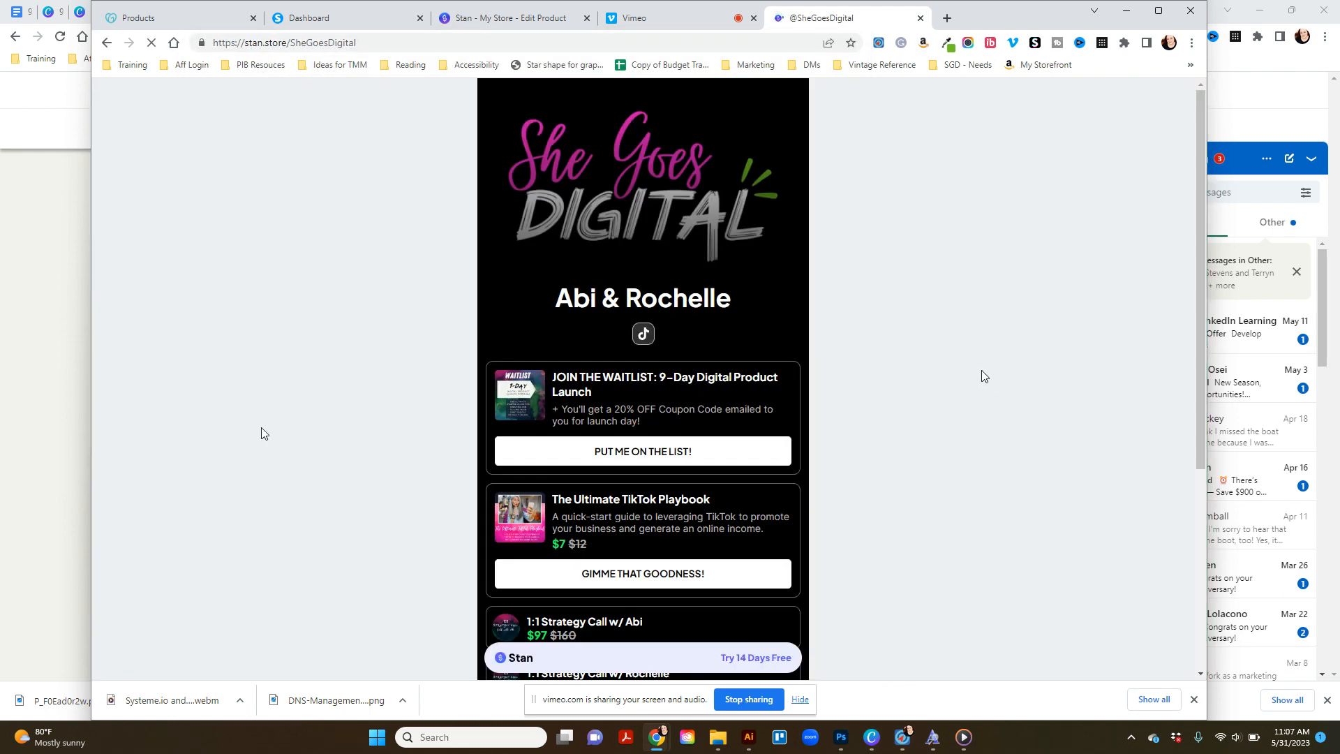
scroll(654, 289, down, 3)
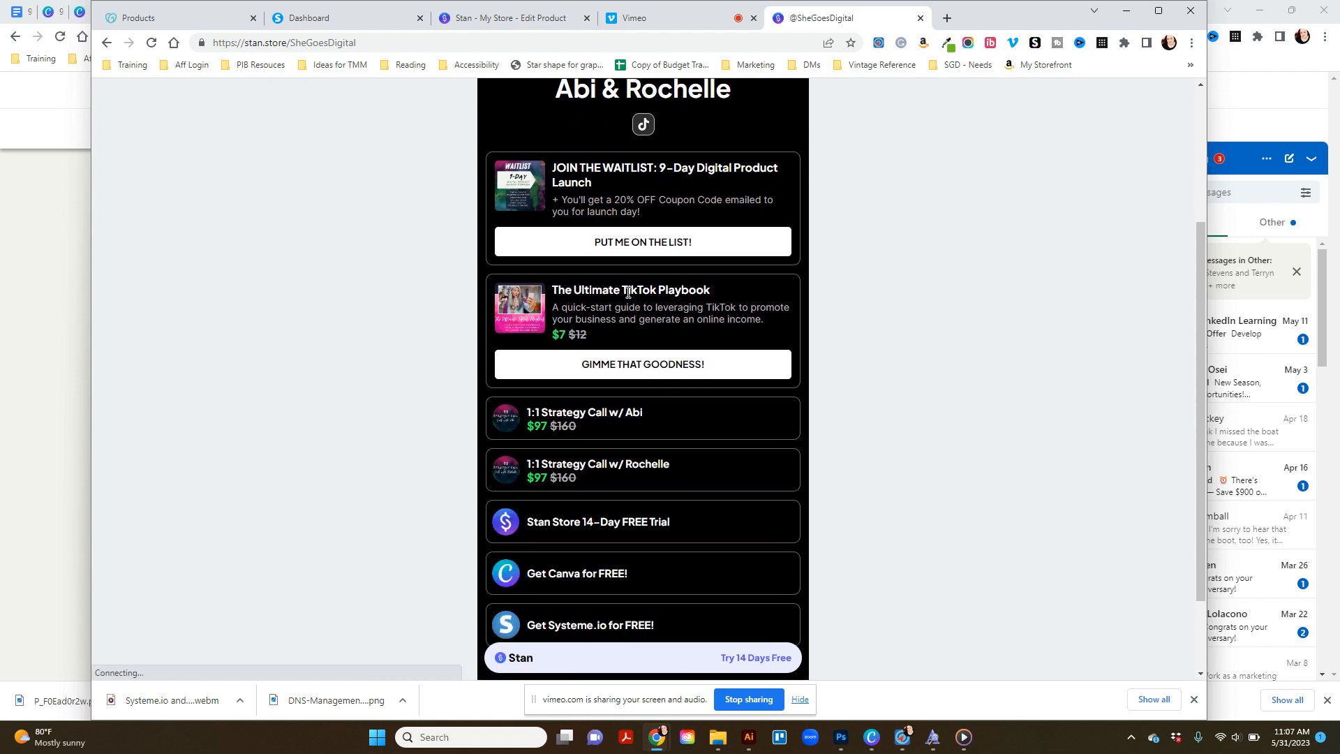
scroll(652, 341, down, 2)
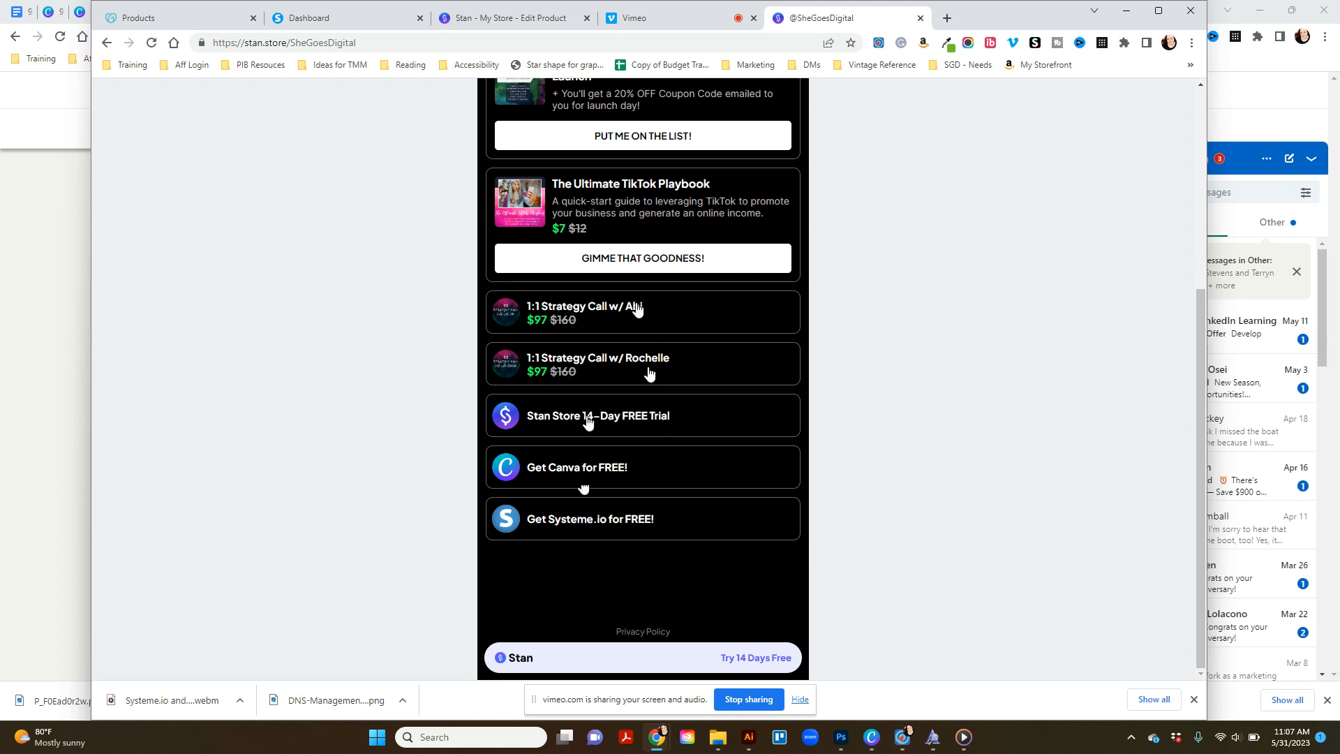
scroll(674, 391, up, 3)
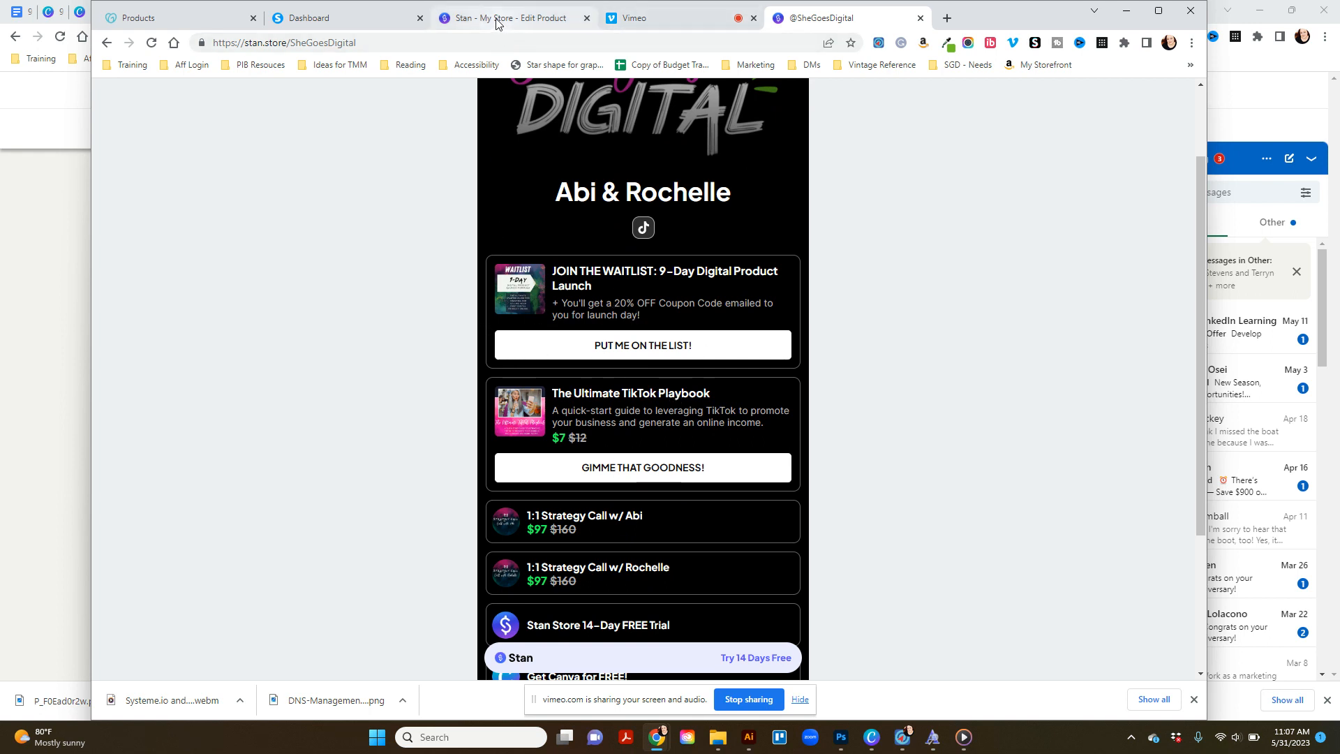
Return to the Digital Download product and examine the confirmation email template in its advanced settings.
click(460, 15)
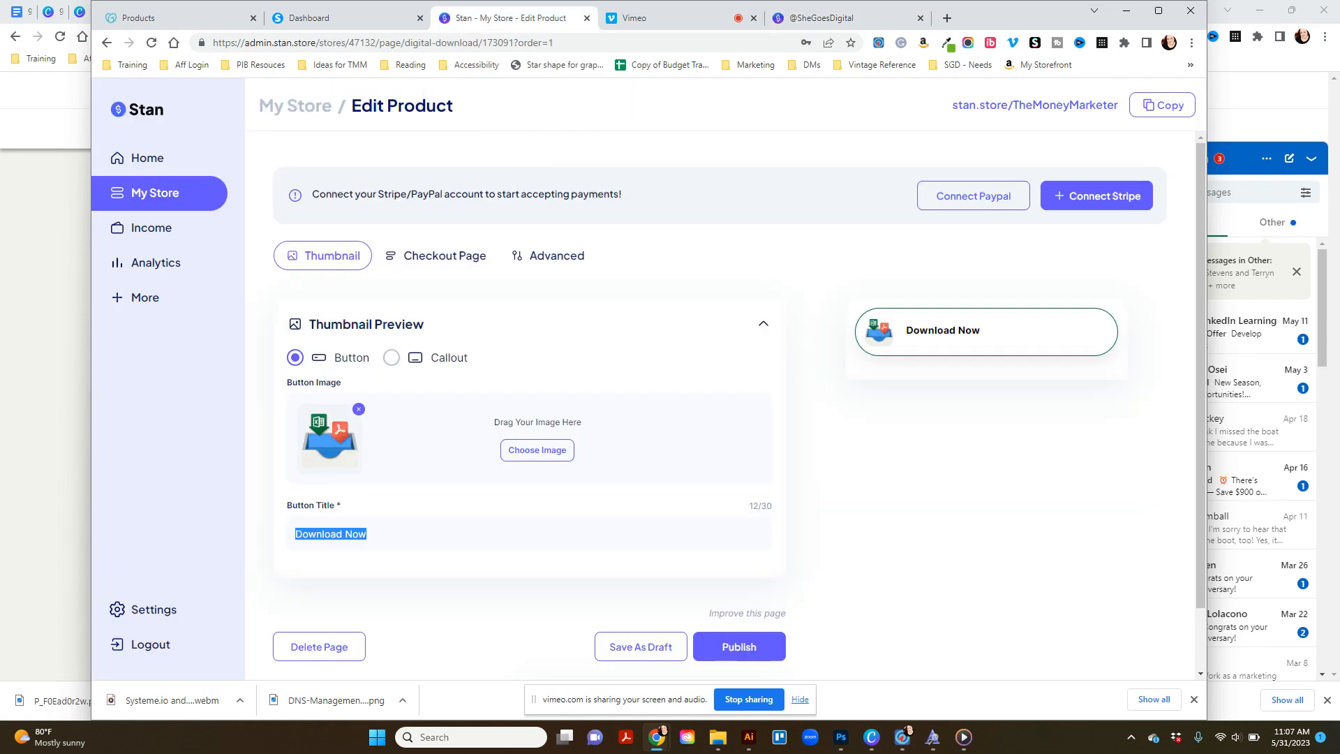
scroll(768, 435, down, 1)
click(534, 184)
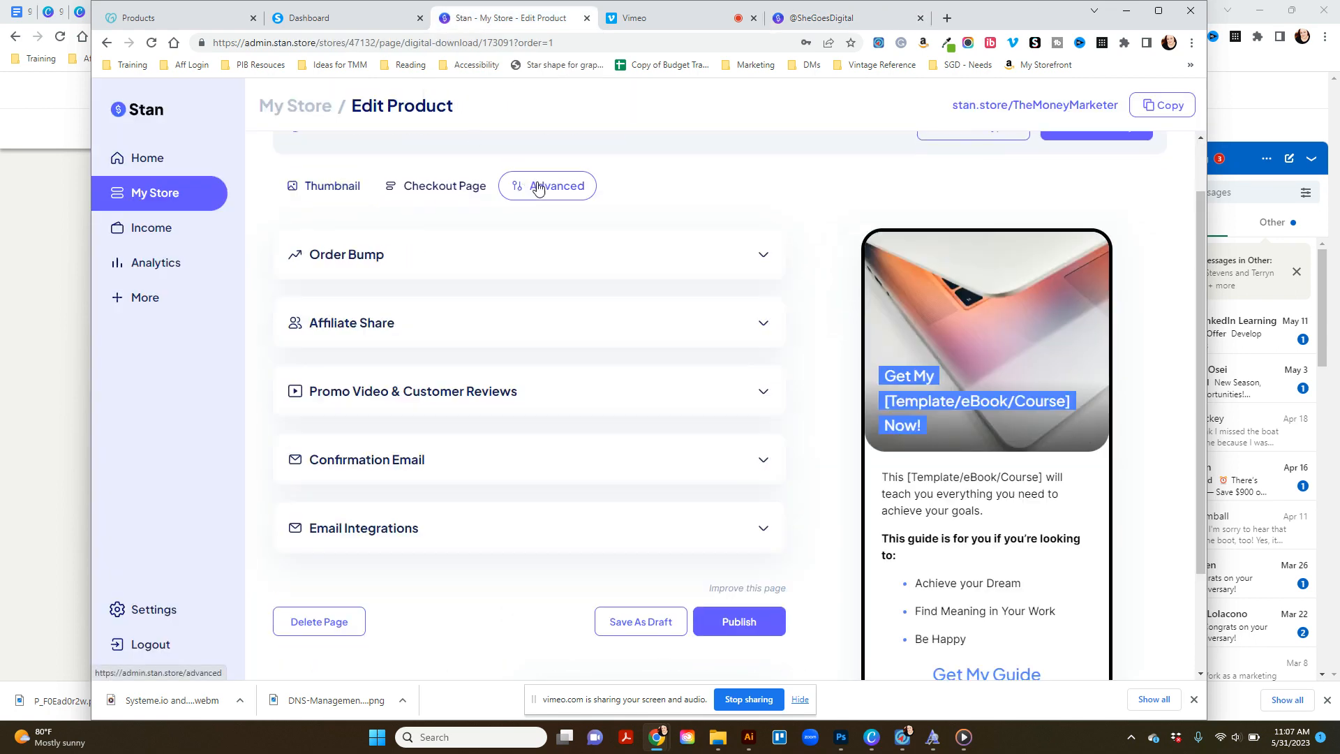
click(400, 462)
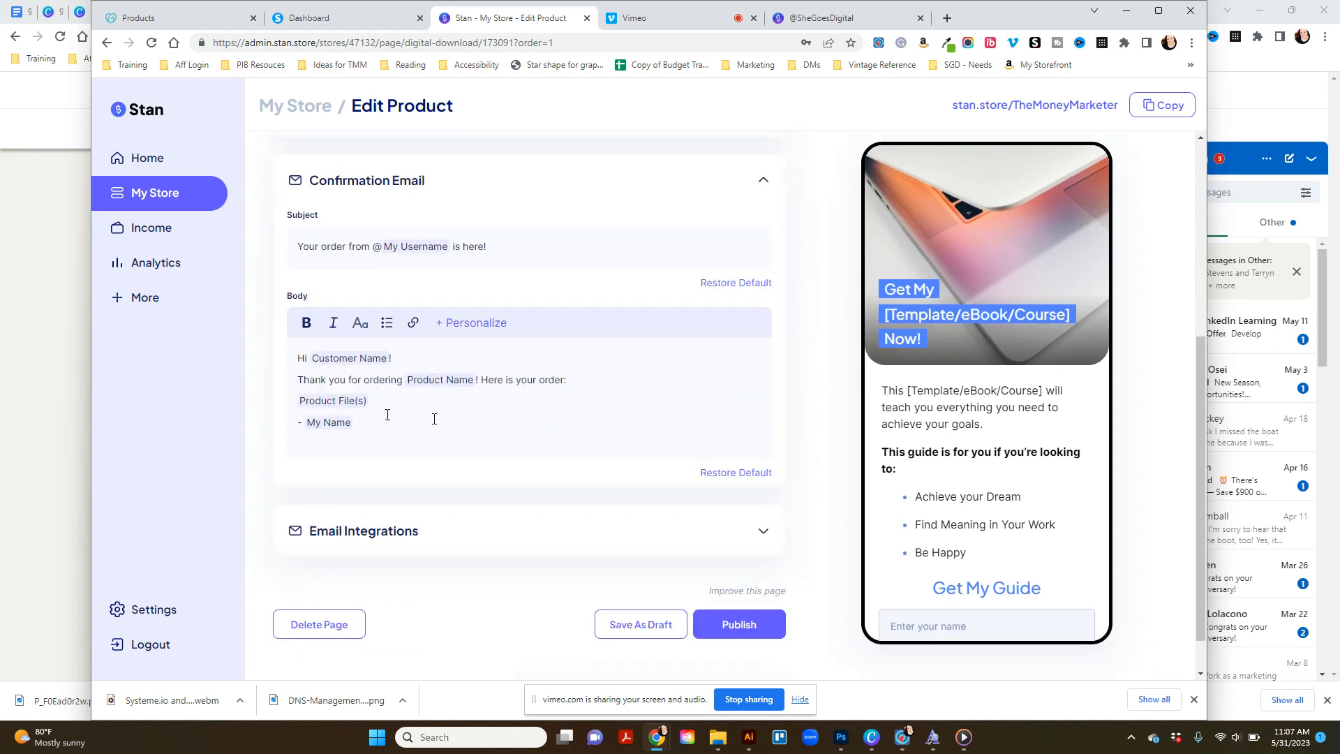
scroll(422, 427, up, 2)
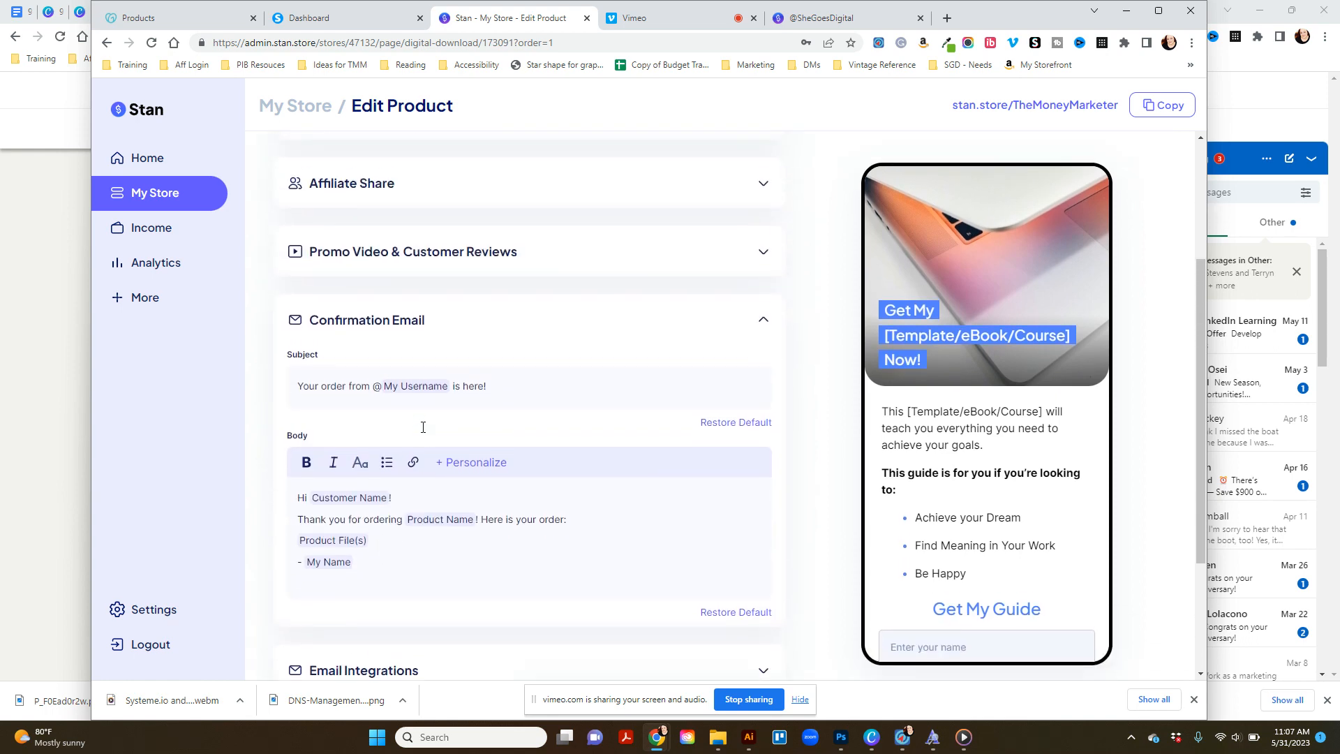
scroll(422, 427, up, 1)
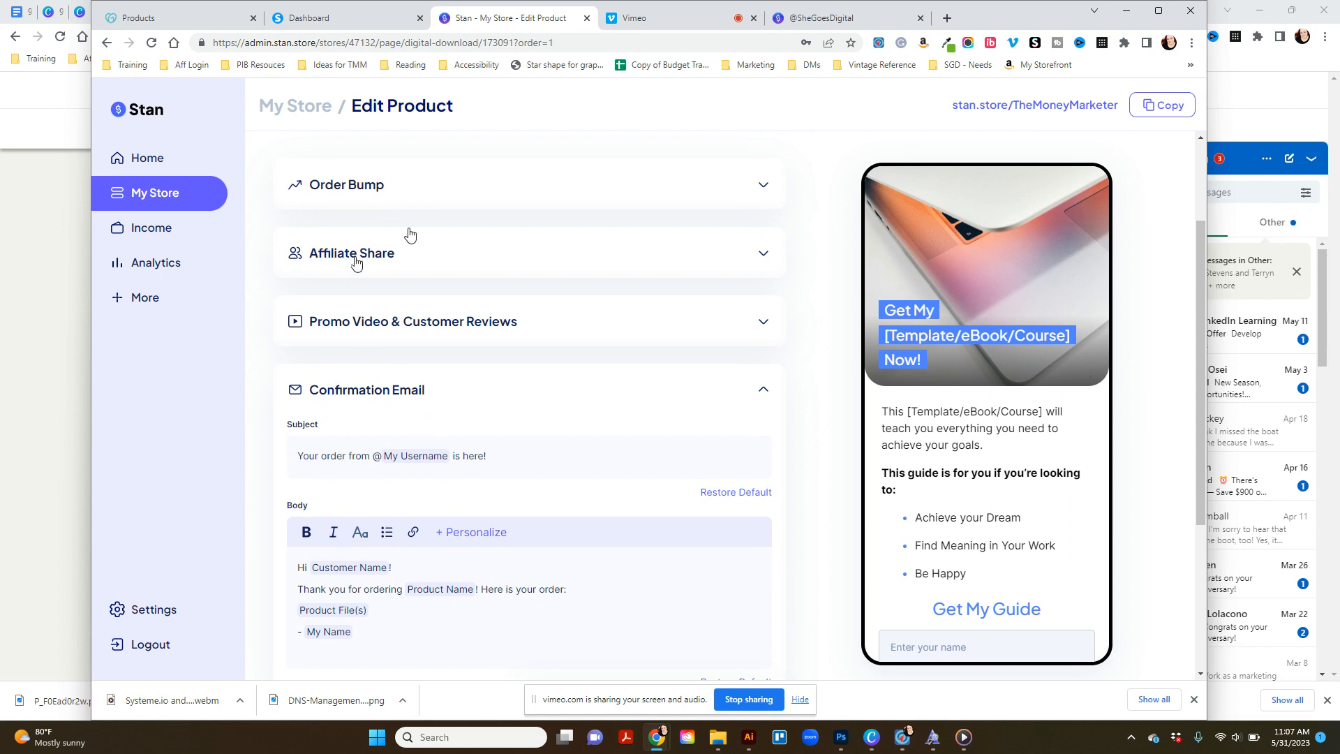
Examine the Order Bump option and review the remaining advanced settings of the Digital Download product.
click(438, 201)
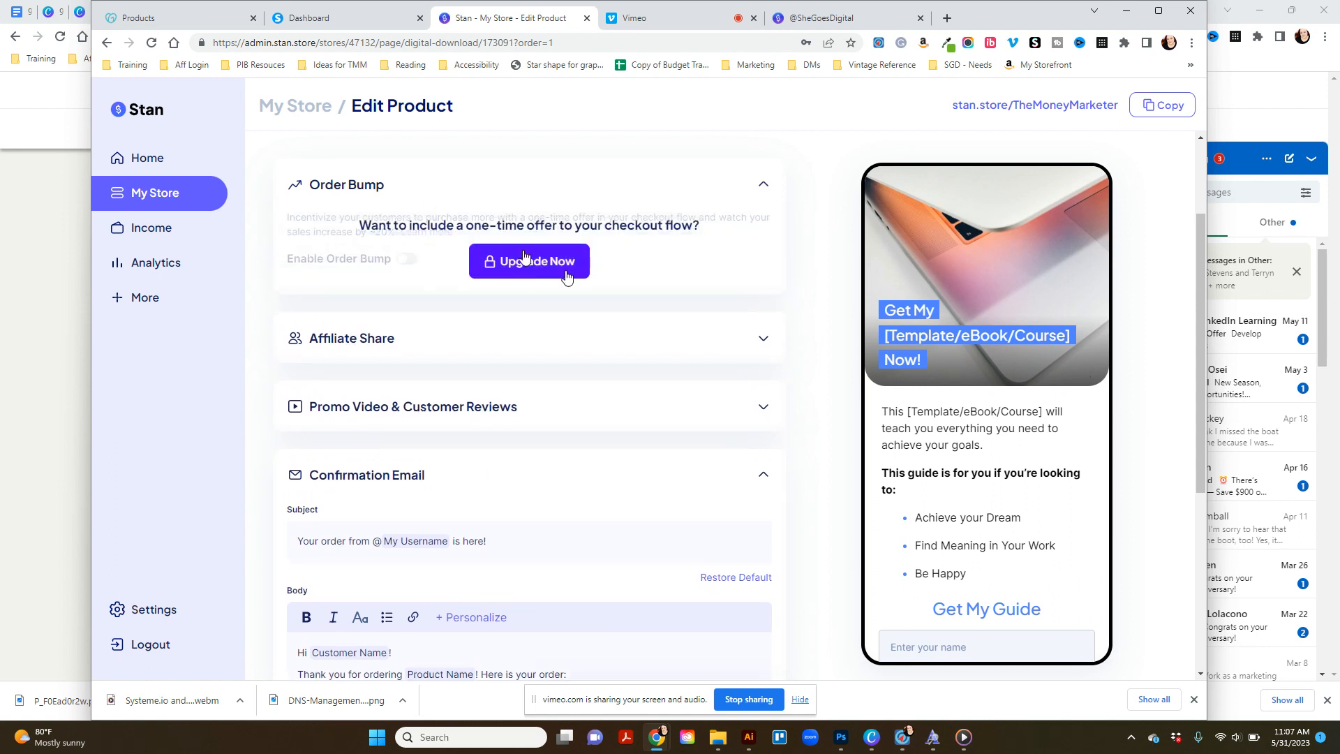
scroll(574, 287, up, 1)
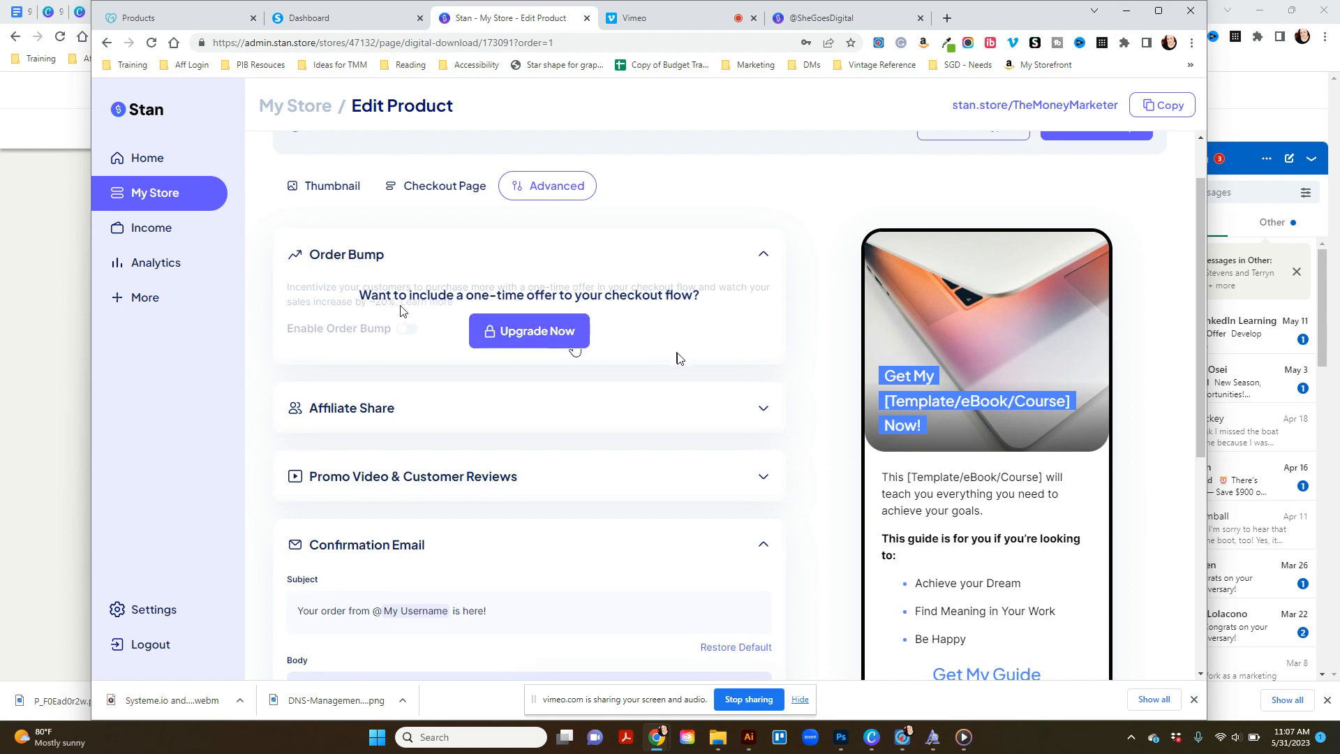
scroll(615, 340, down, 3)
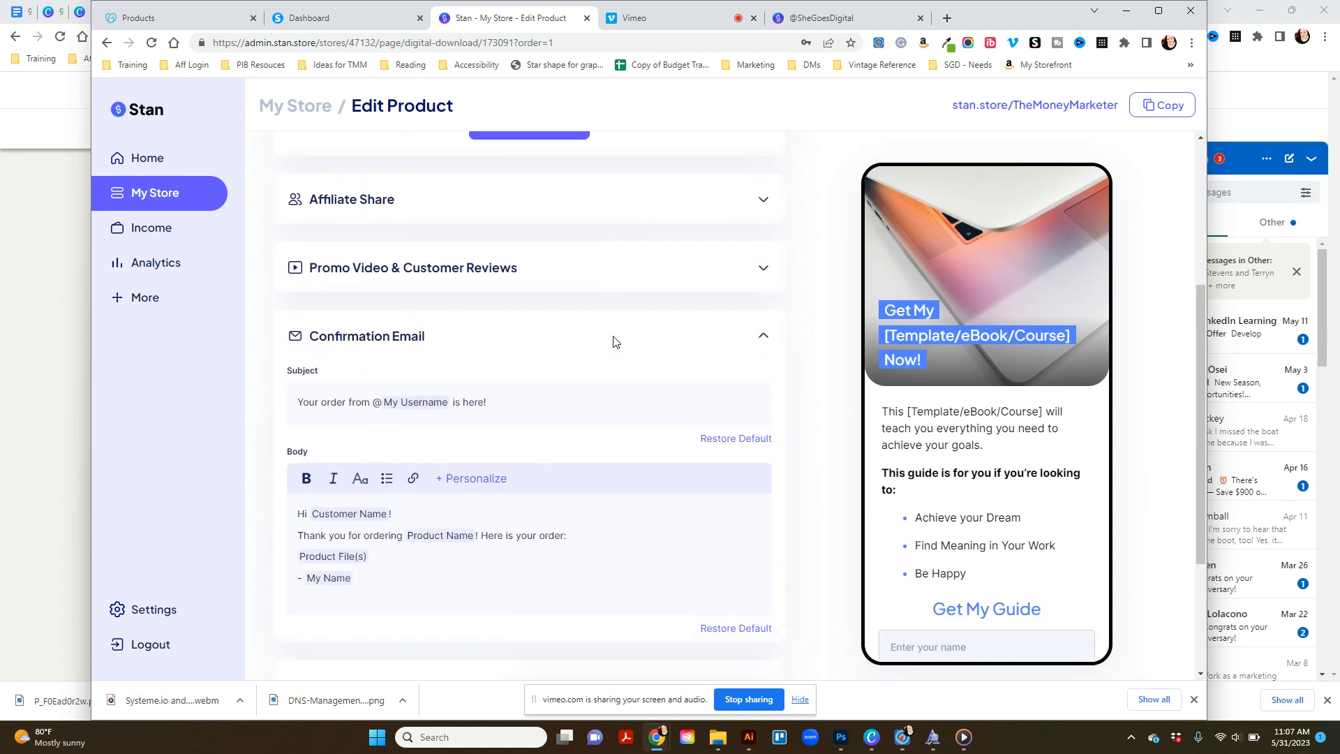
scroll(614, 341, up, 3)
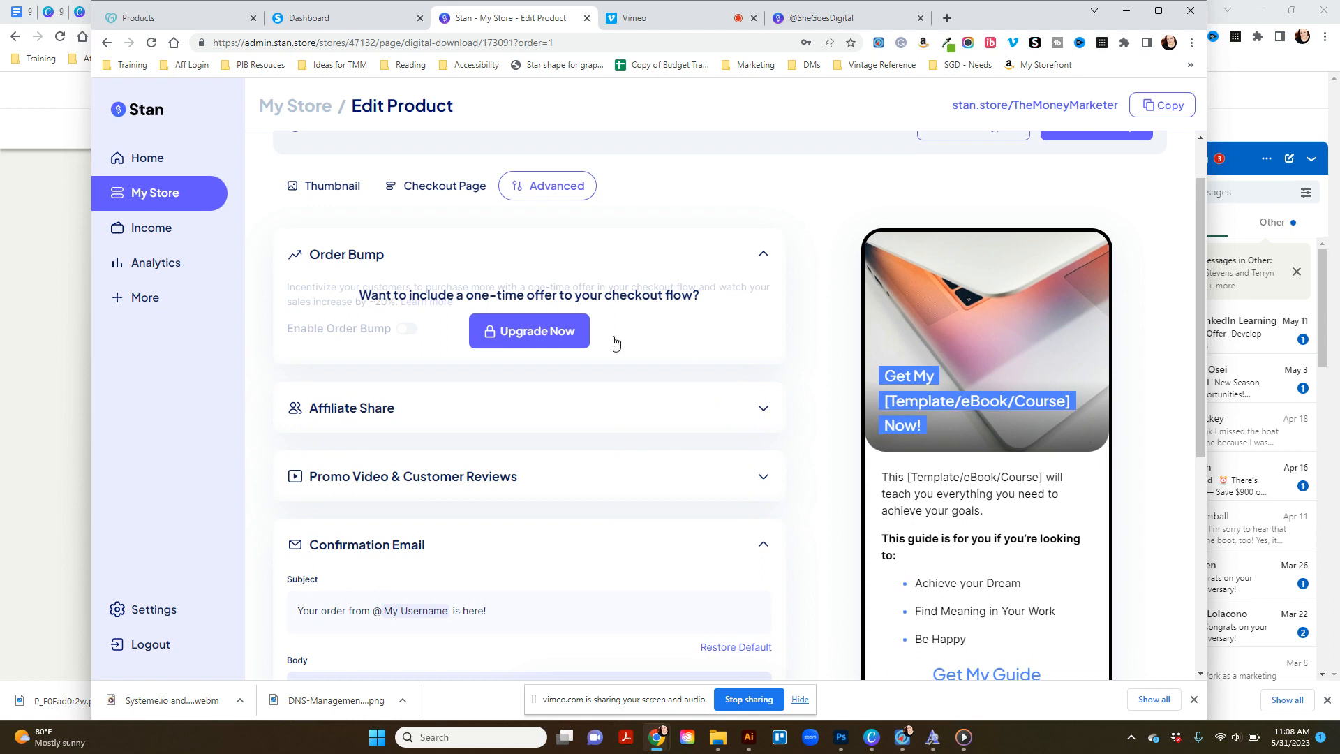
scroll(614, 341, down, 2)
scroll(602, 377, up, 1)
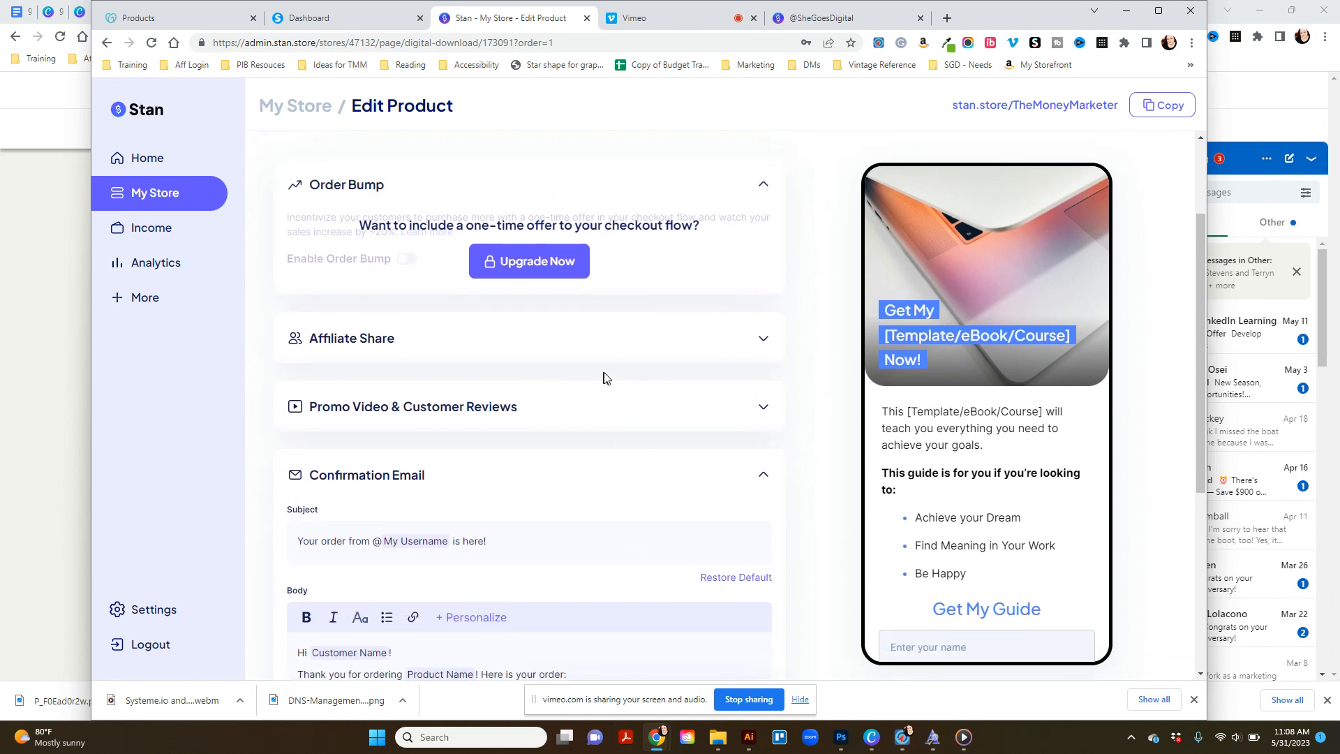
scroll(598, 377, up, 2)
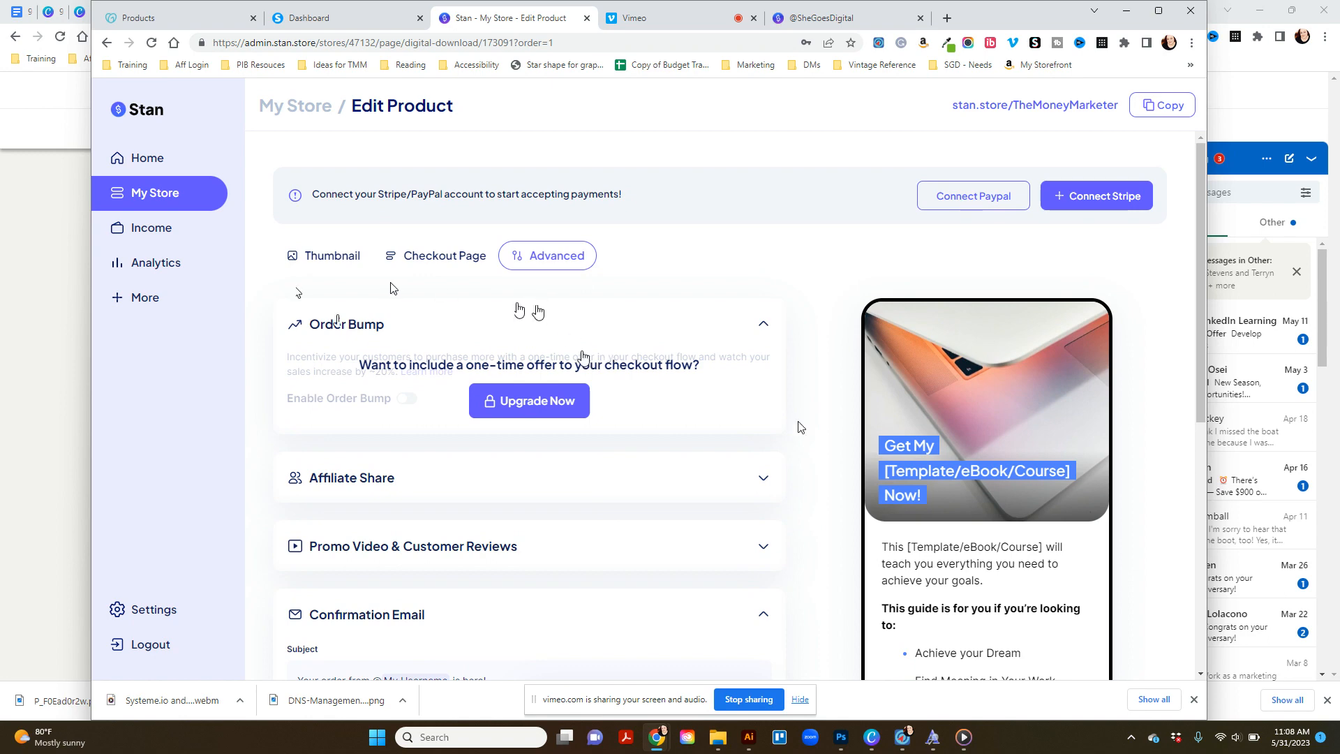
scroll(795, 424, down, 4)
scroll(799, 427, down, 3)
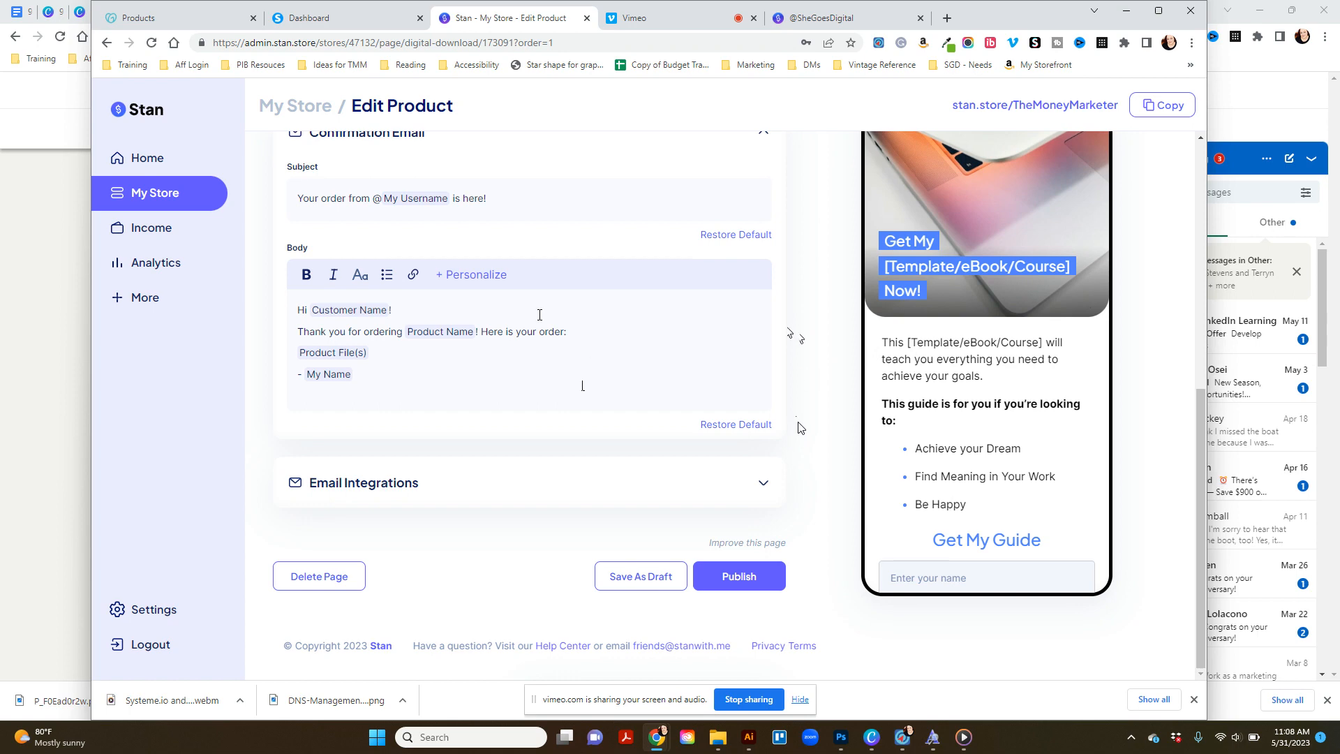
scroll(638, 398, up, 7)
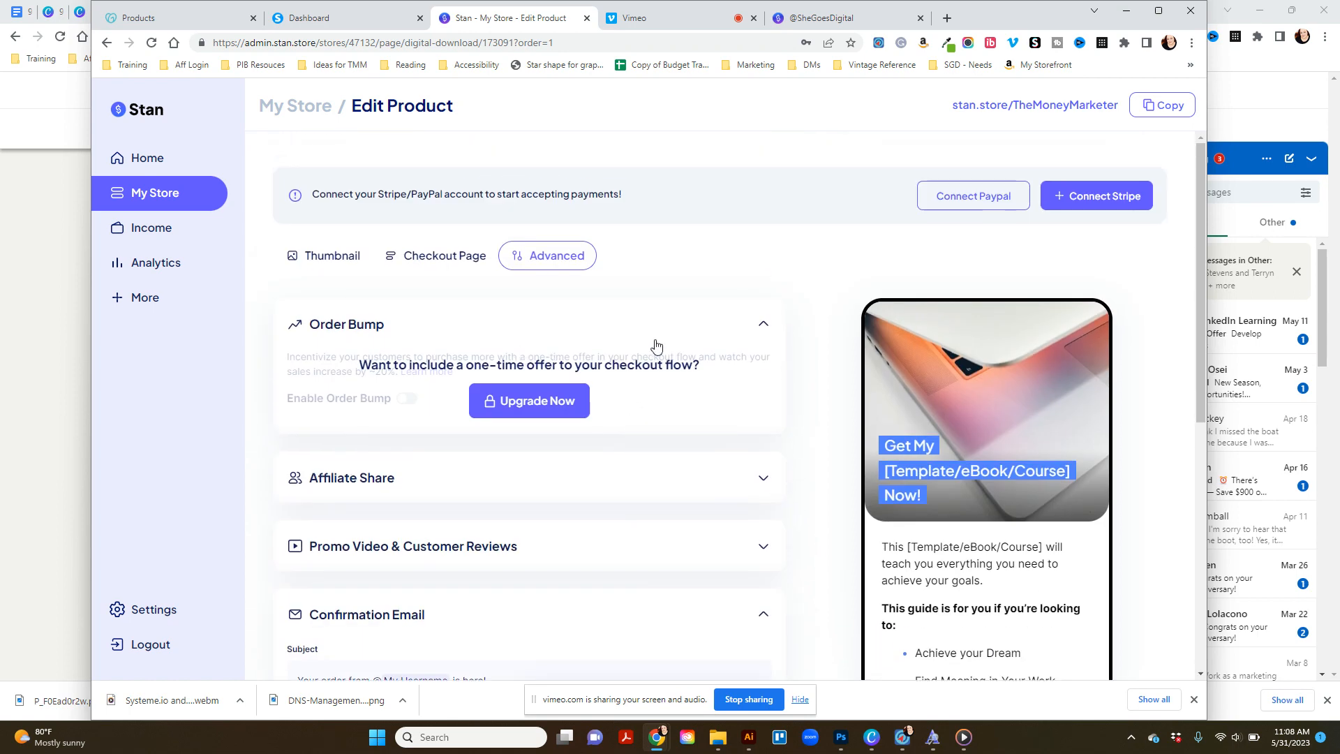
Start adding another product from the store overview, look at the External Link / URL form, and return to the product types.
click(167, 208)
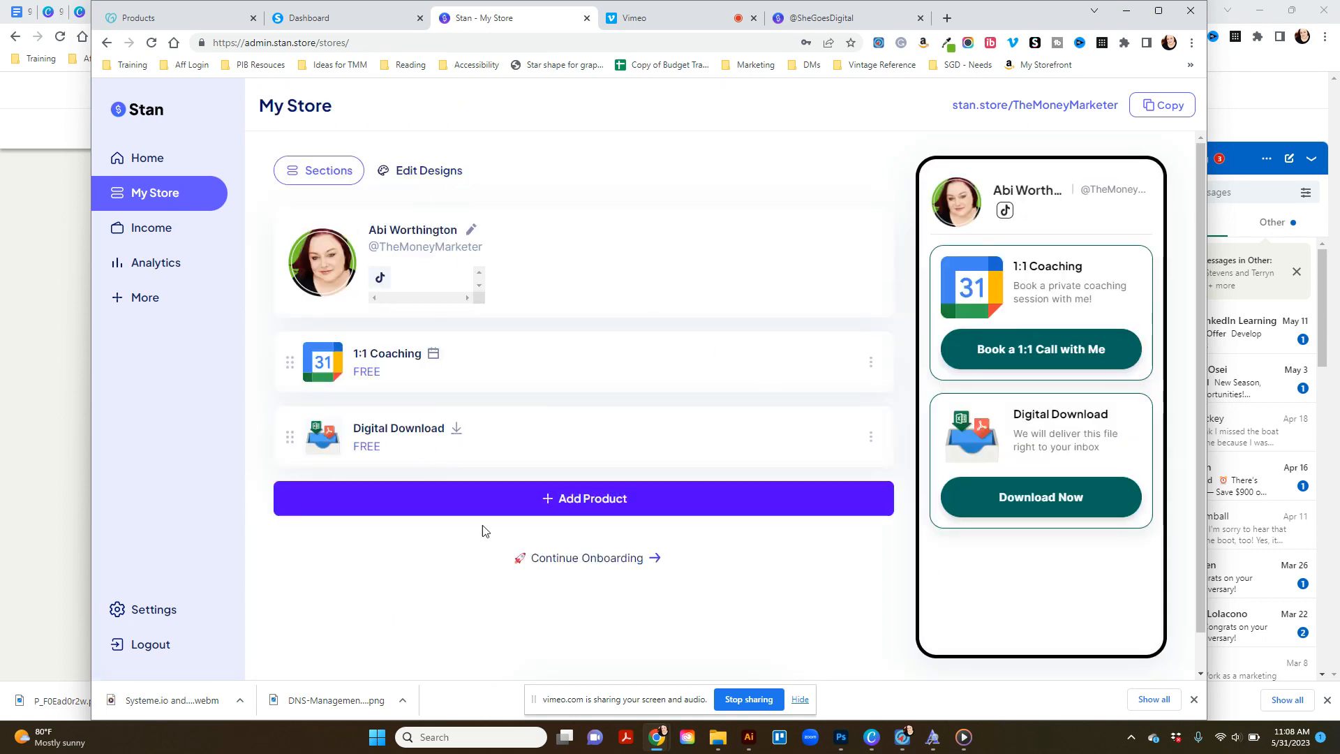
click(601, 503)
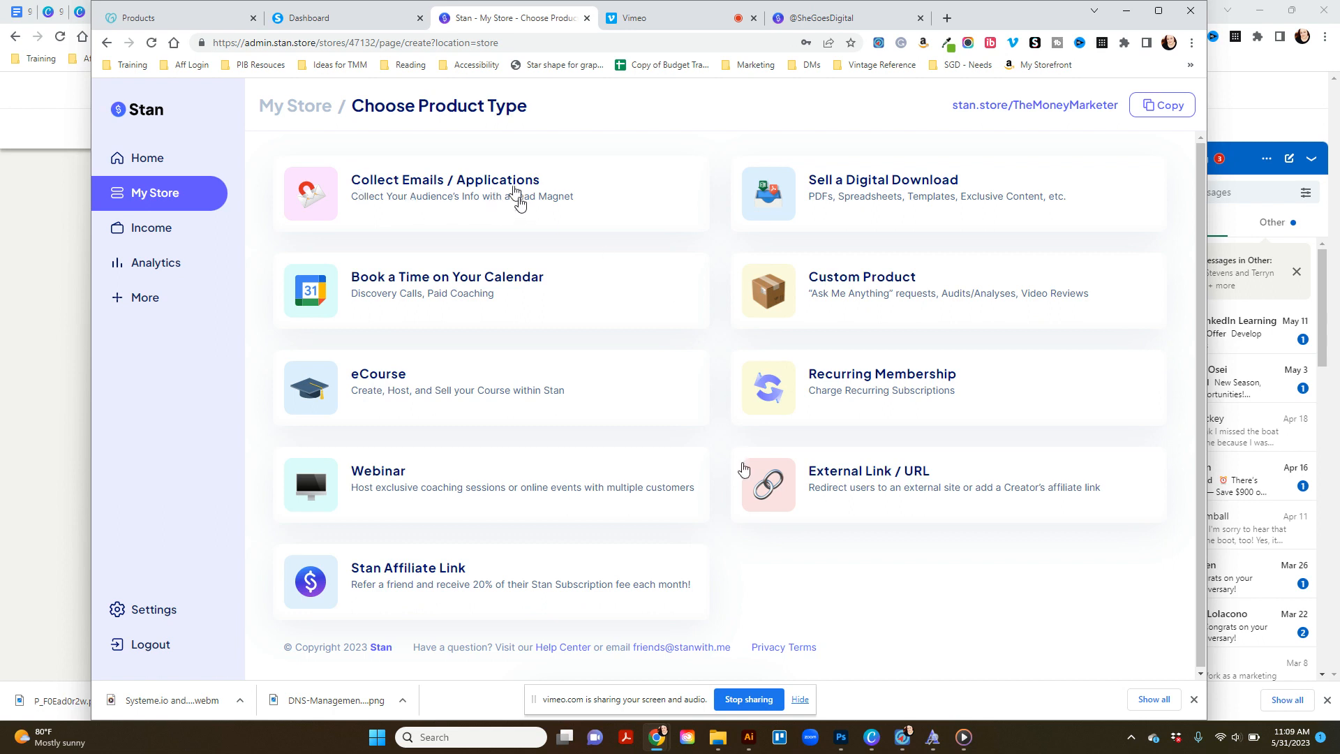
click(785, 487)
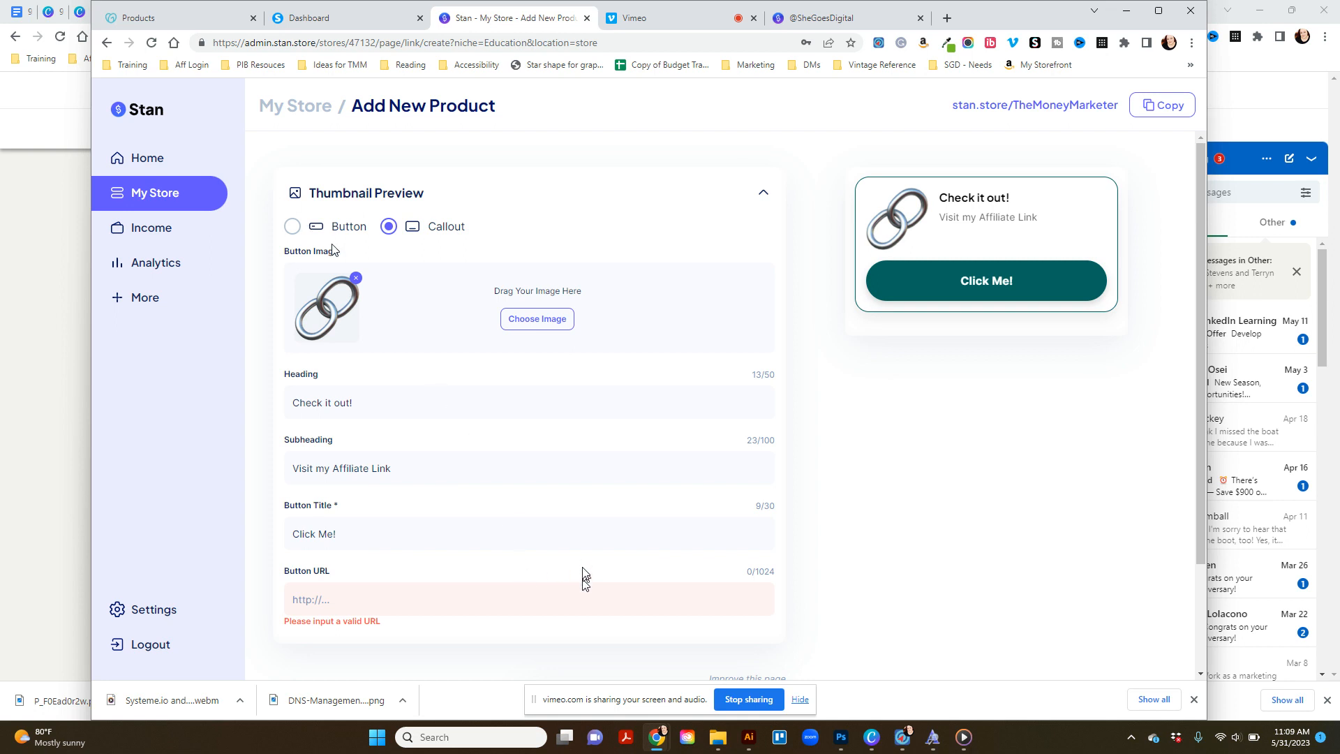
click(107, 44)
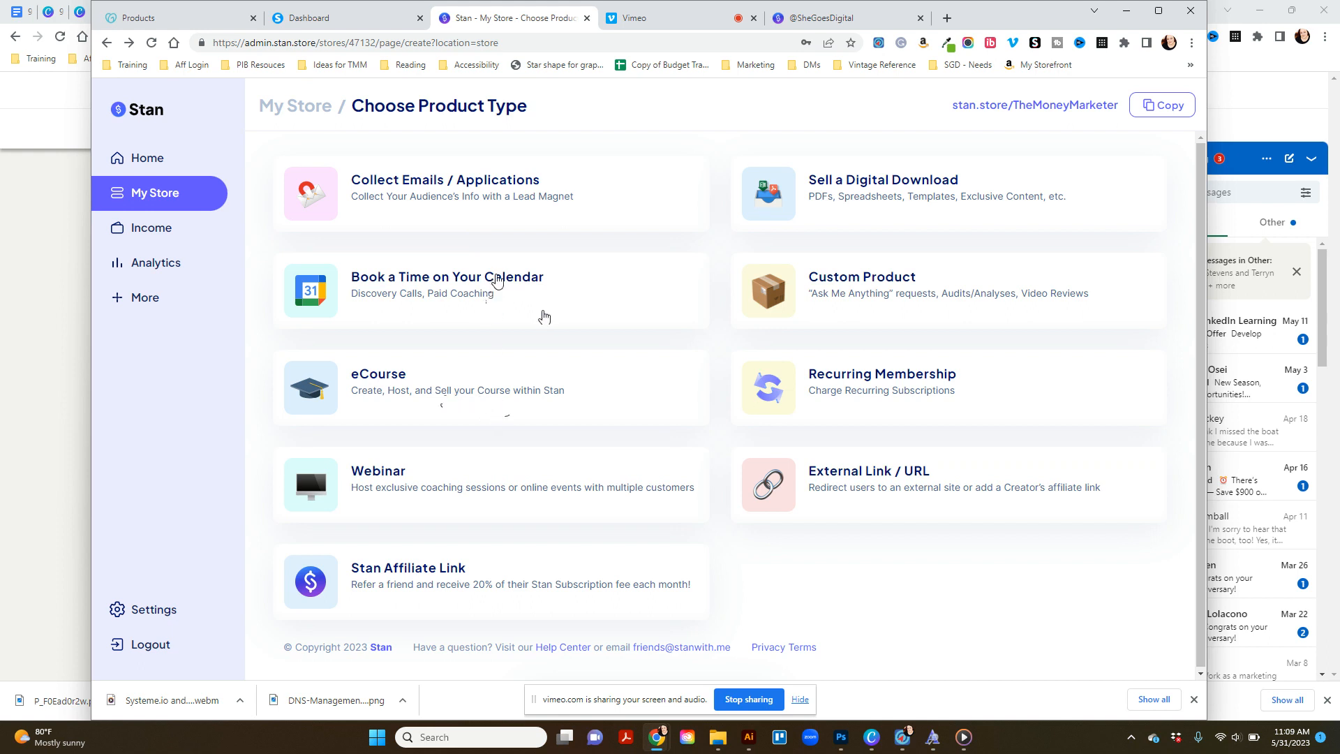
Start a new eCourse product and look over its course home and module outline.
drag(377, 396, 547, 404)
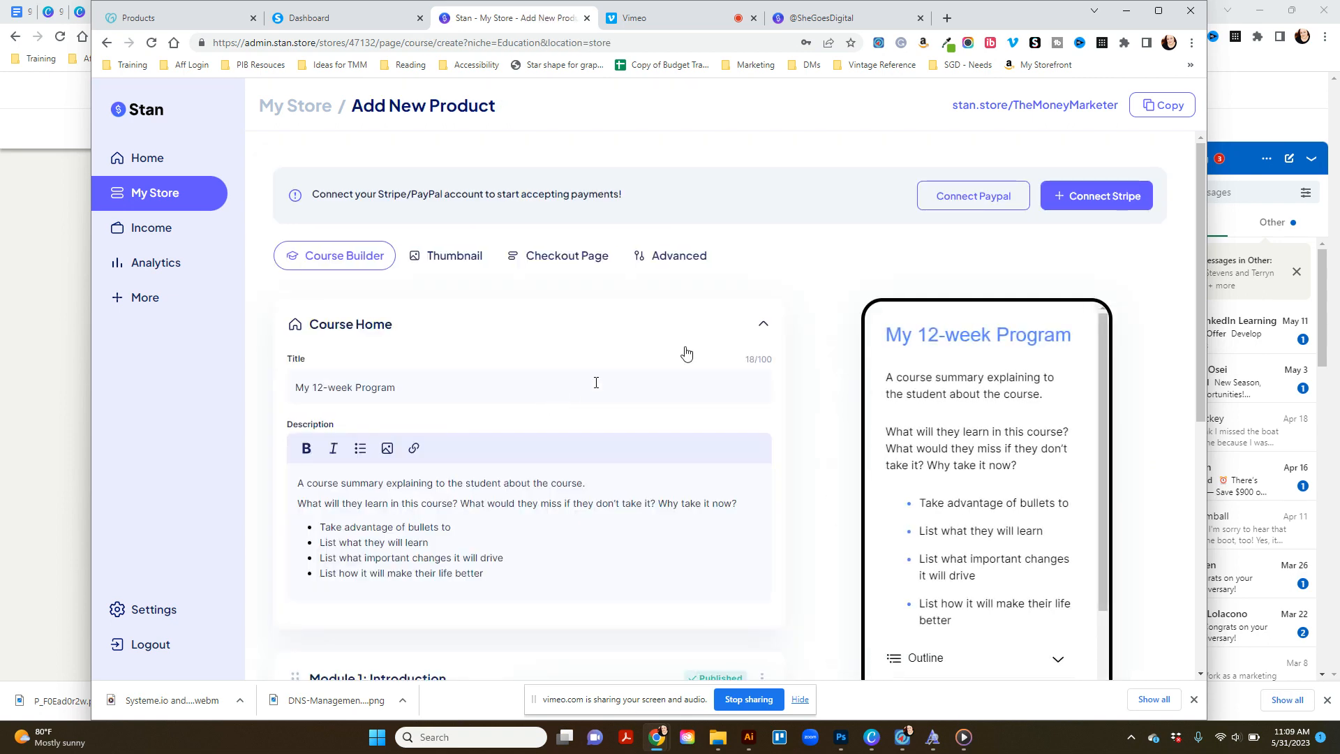
scroll(685, 353, down, 2)
scroll(685, 353, up, 2)
scroll(488, 339, down, 7)
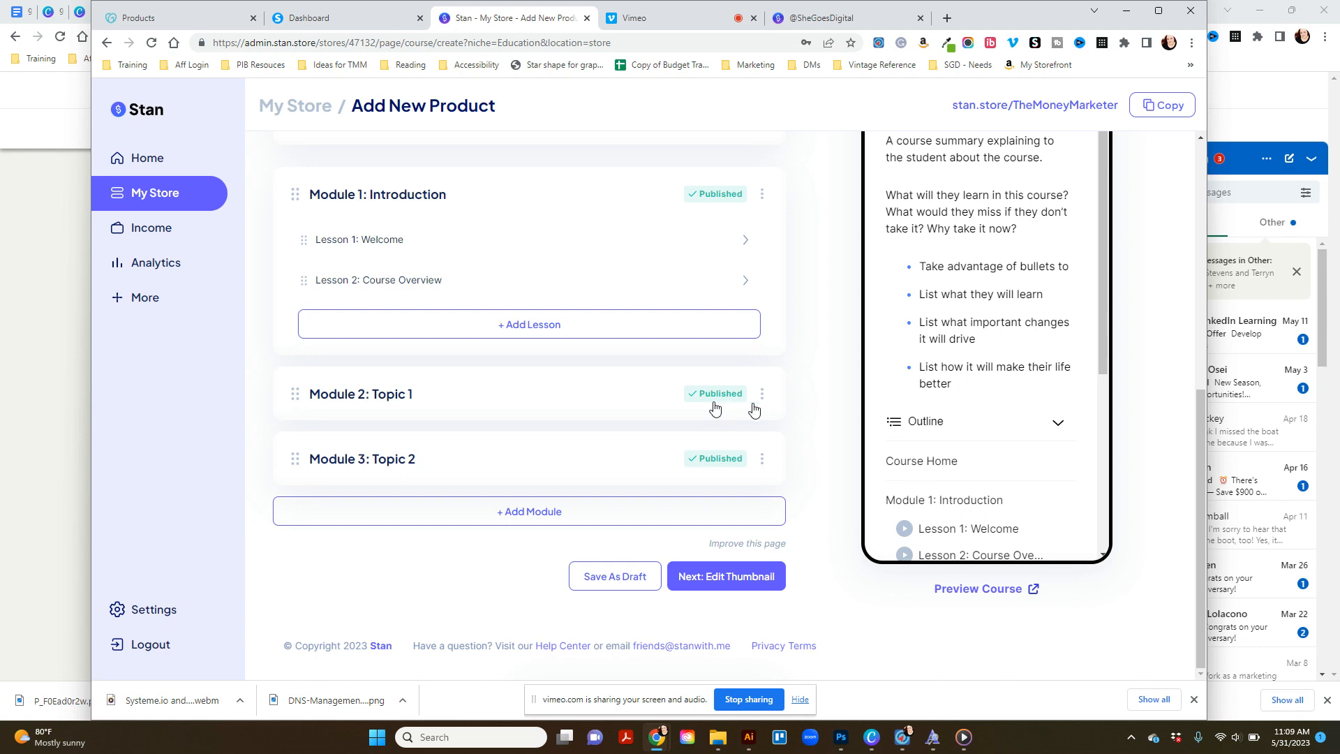
Set Module 2: Topic 1 to drip release and close the drip settings without entering a number of days.
click(762, 395)
click(786, 462)
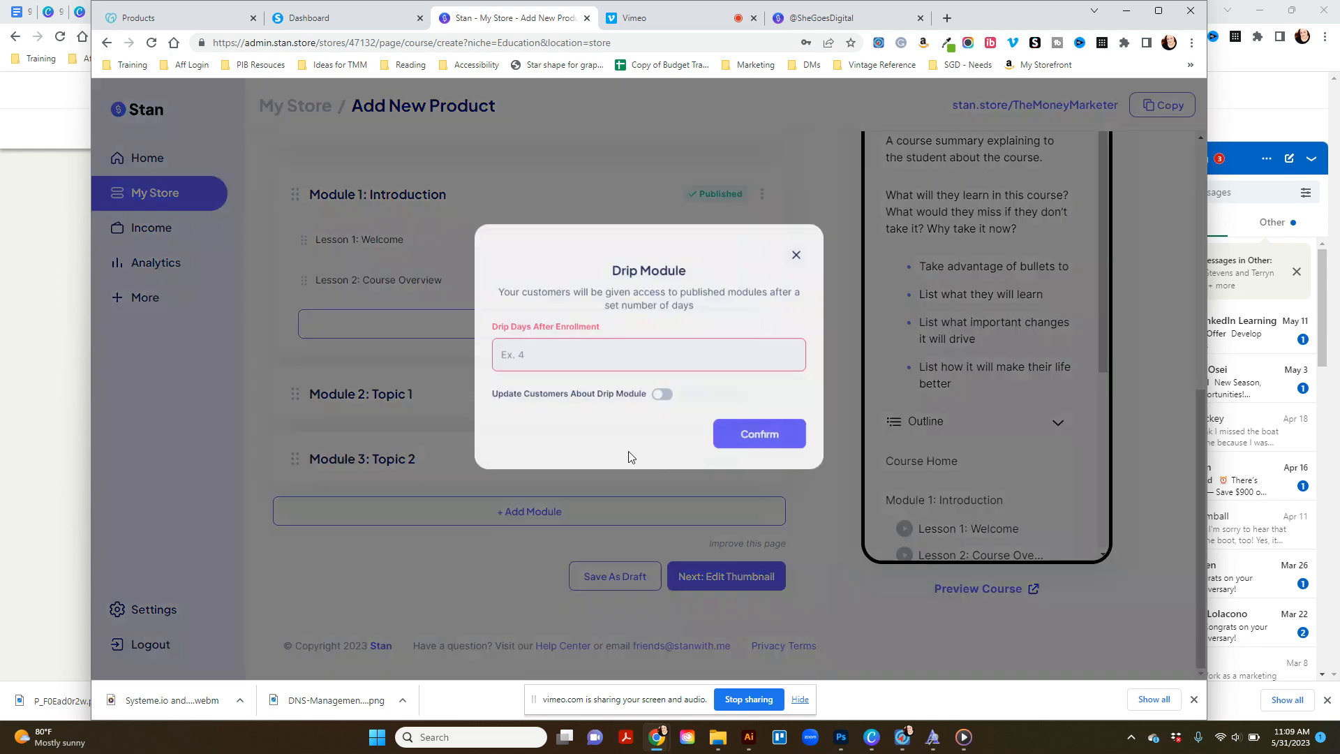
click(796, 255)
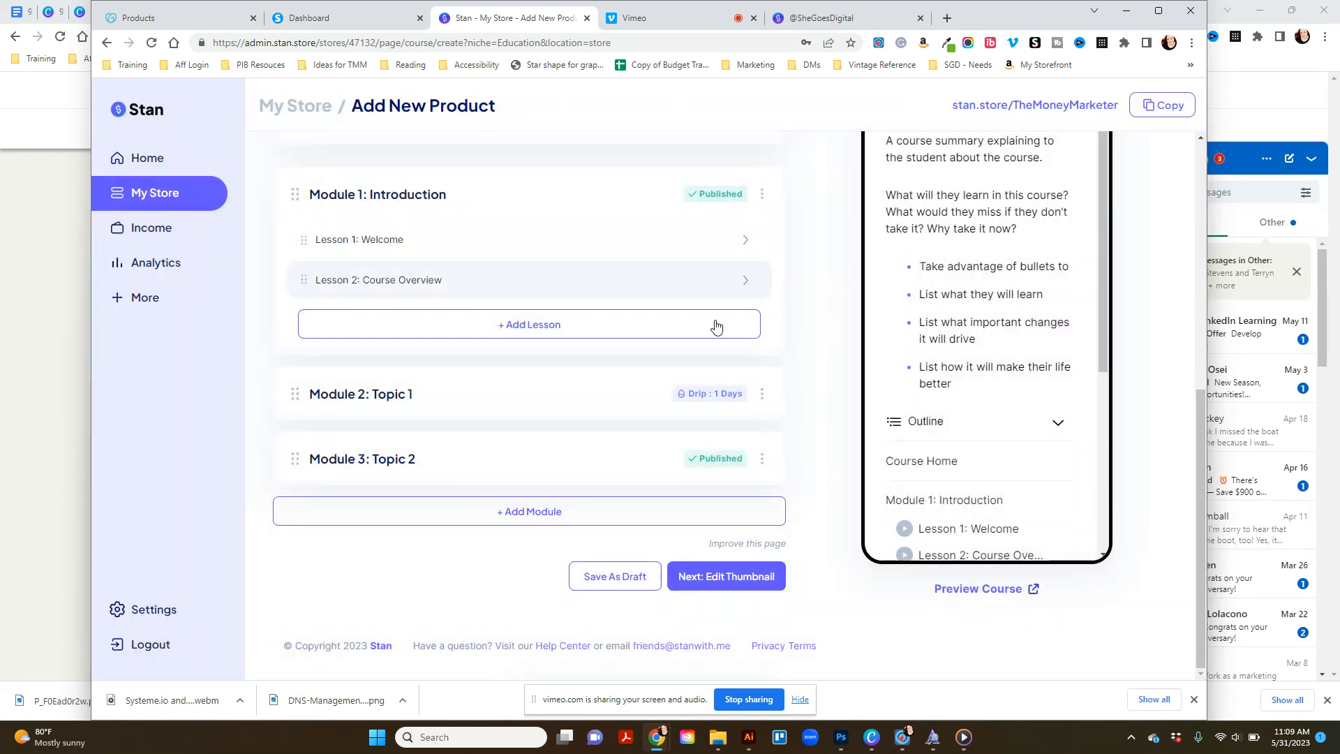
Examine Lesson 1: Overview in Module 3: Topic 2, and leave the eCourse builder for the product types without saving.
click(324, 461)
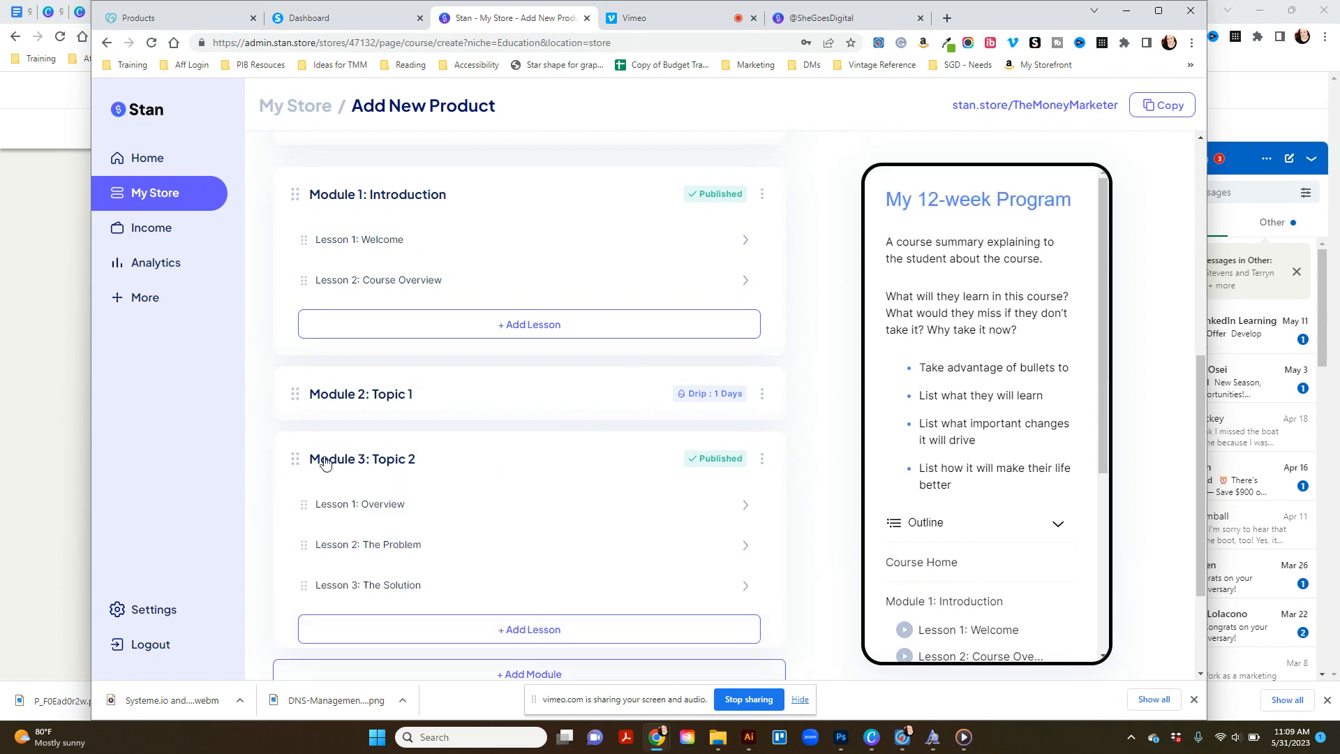
click(616, 510)
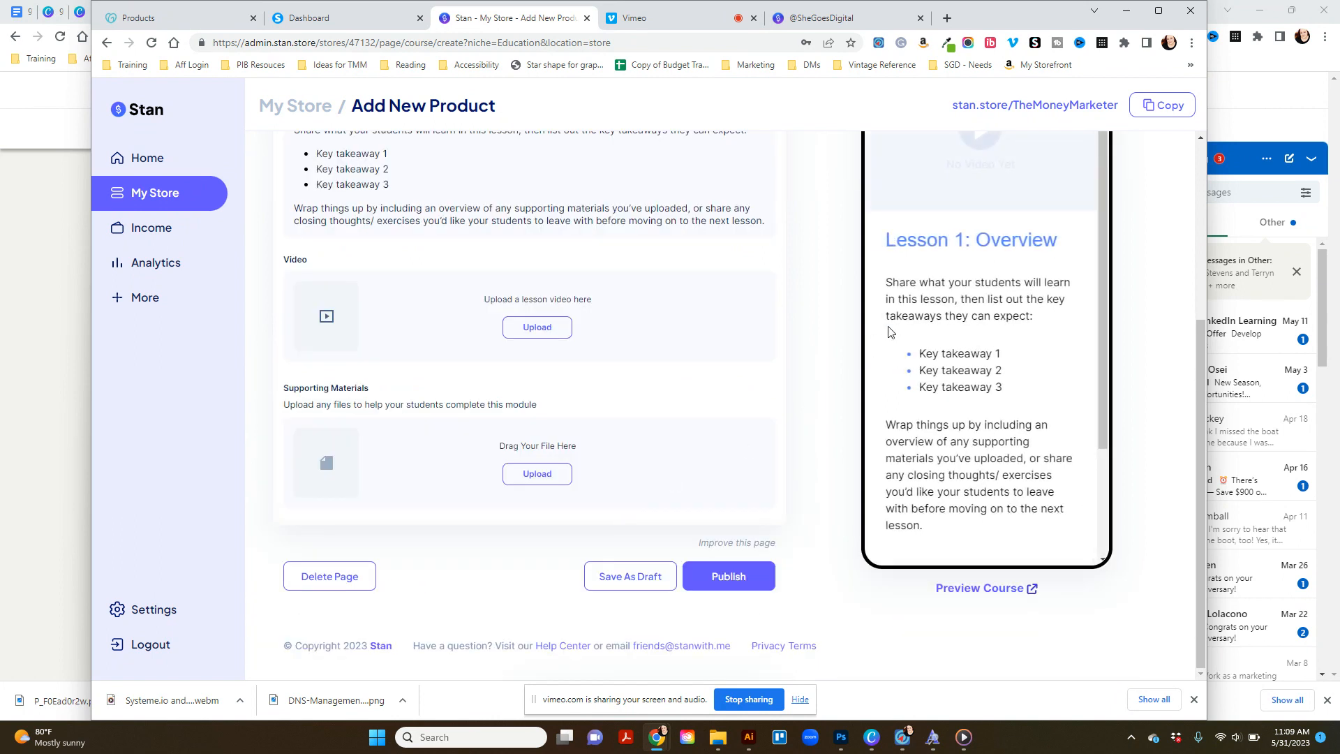
scroll(966, 250, down, 2)
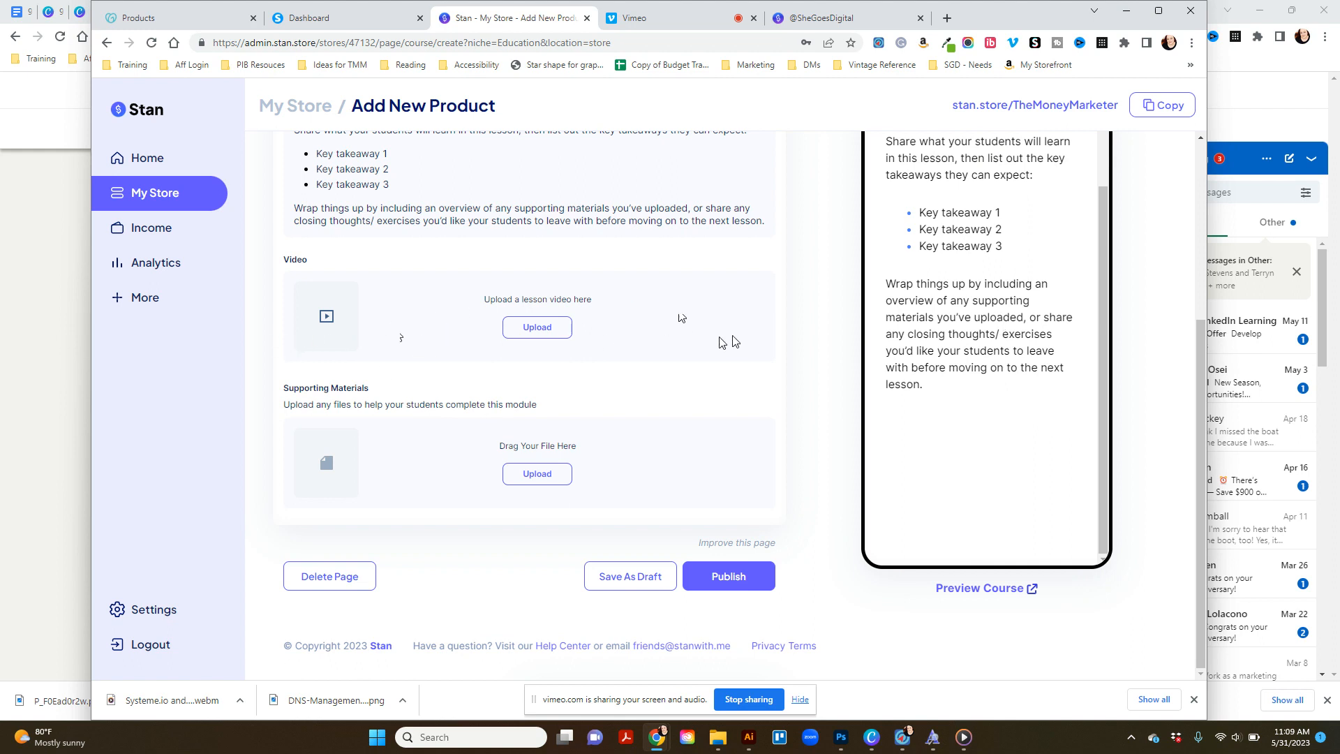
scroll(490, 564, up, 1)
scroll(490, 564, up, 3)
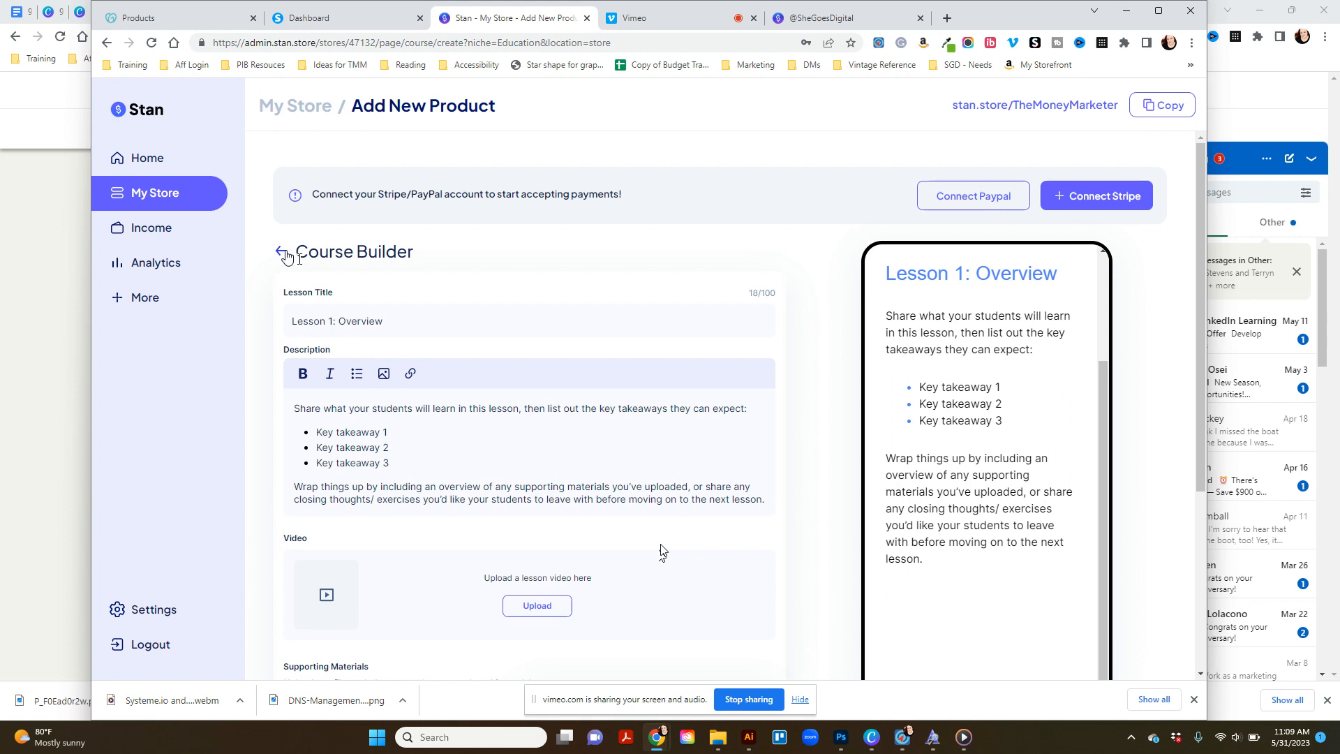
click(283, 252)
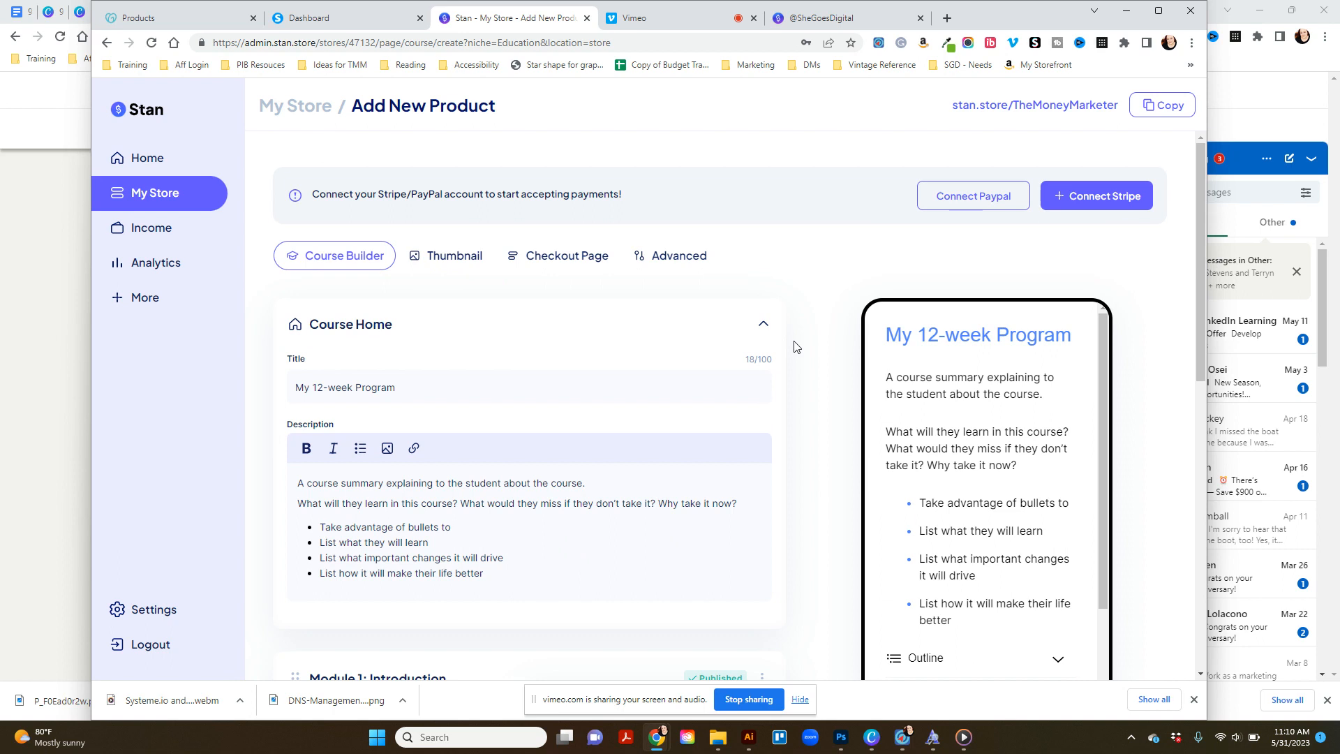
click(107, 43)
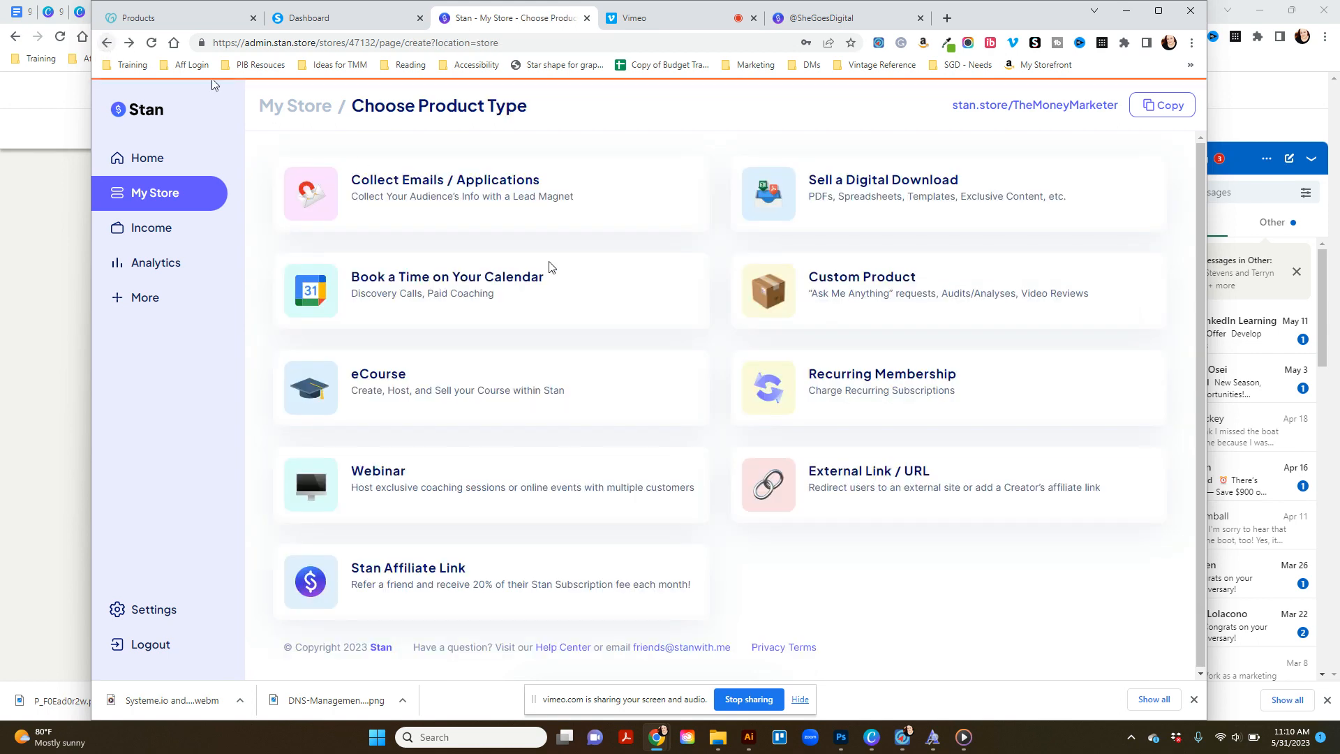
Start a Webinar product, look over its thumbnail form, and return to the product types without saving.
click(506, 490)
scroll(606, 403, down, 1)
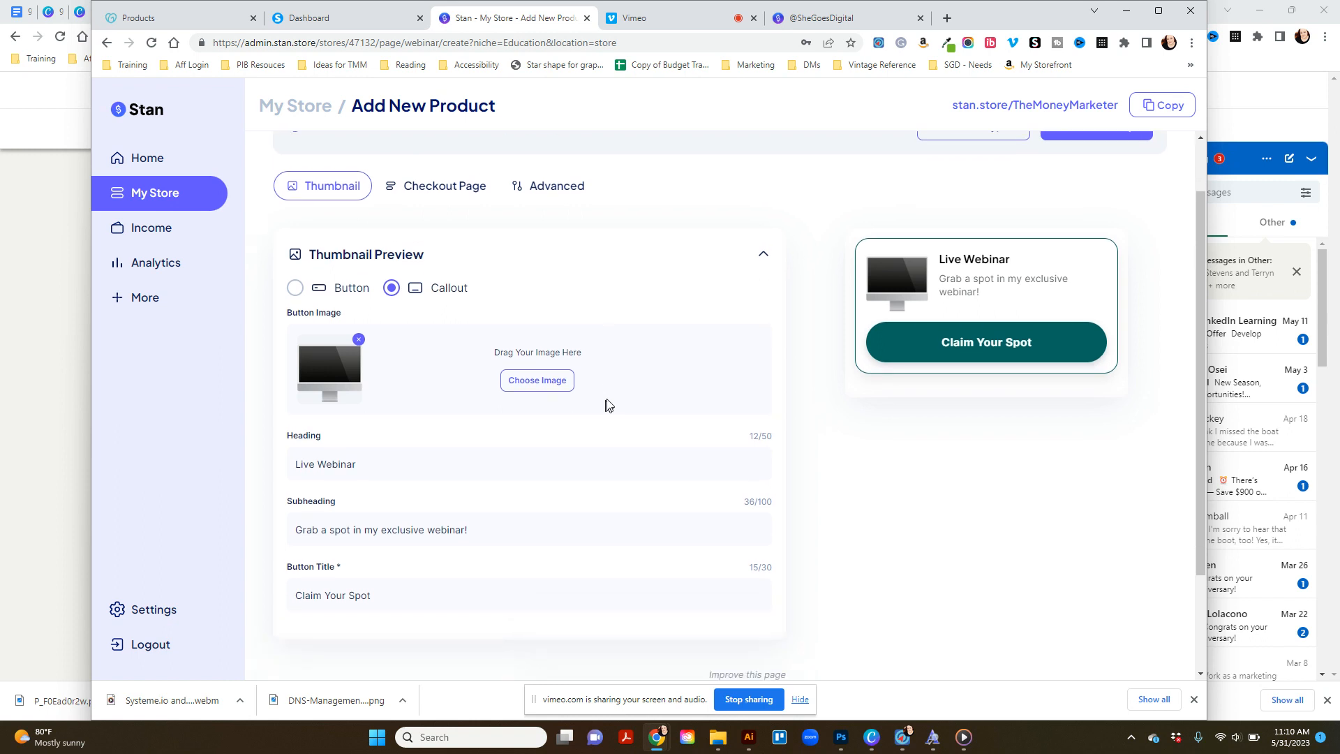
scroll(599, 402, down, 1)
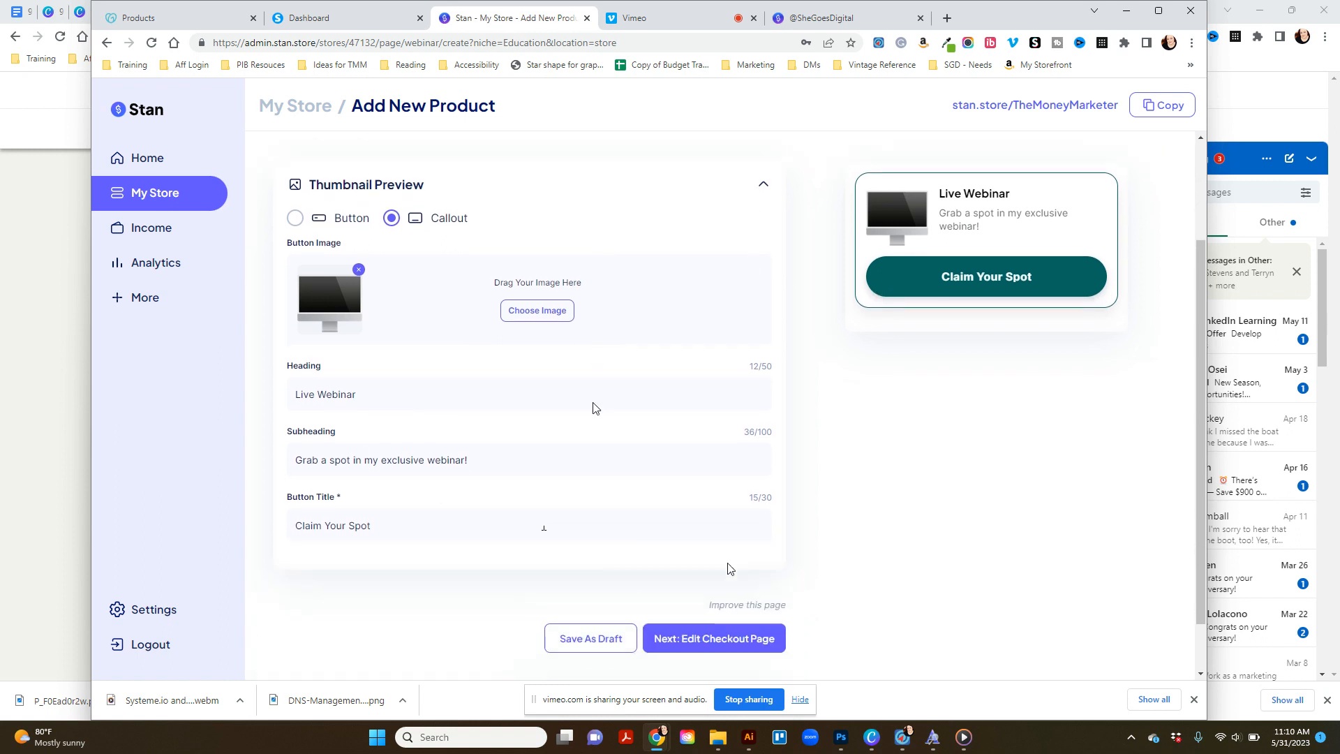
scroll(873, 562, up, 2)
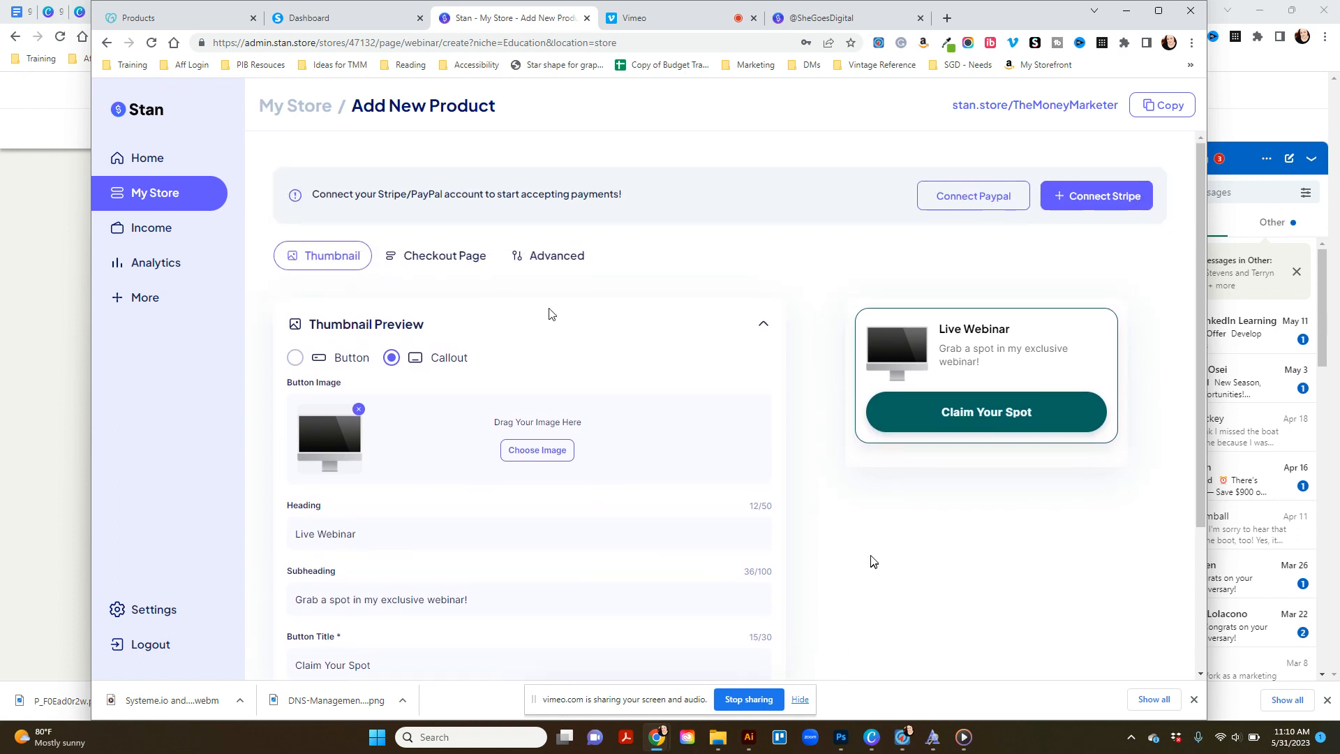
click(106, 42)
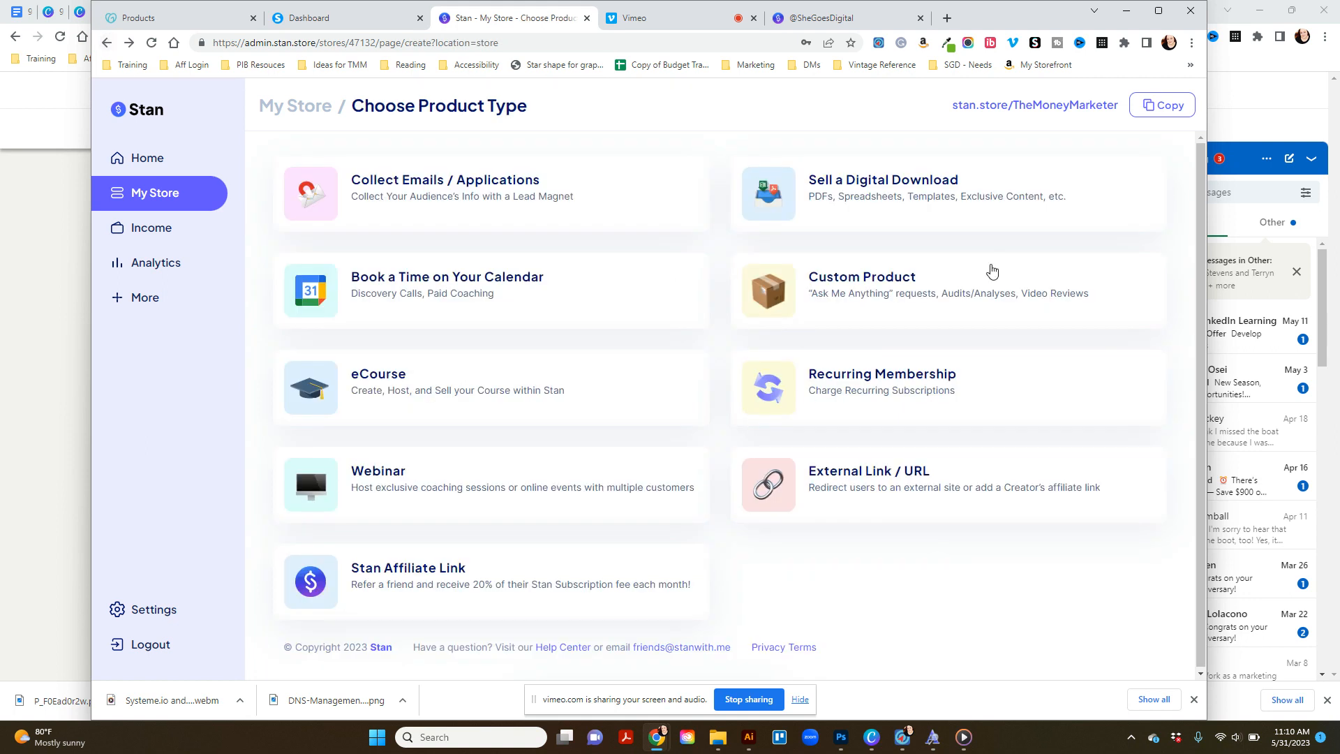
Start a Custom Product, look over its thumbnail form, and return to the product types without saving.
click(938, 304)
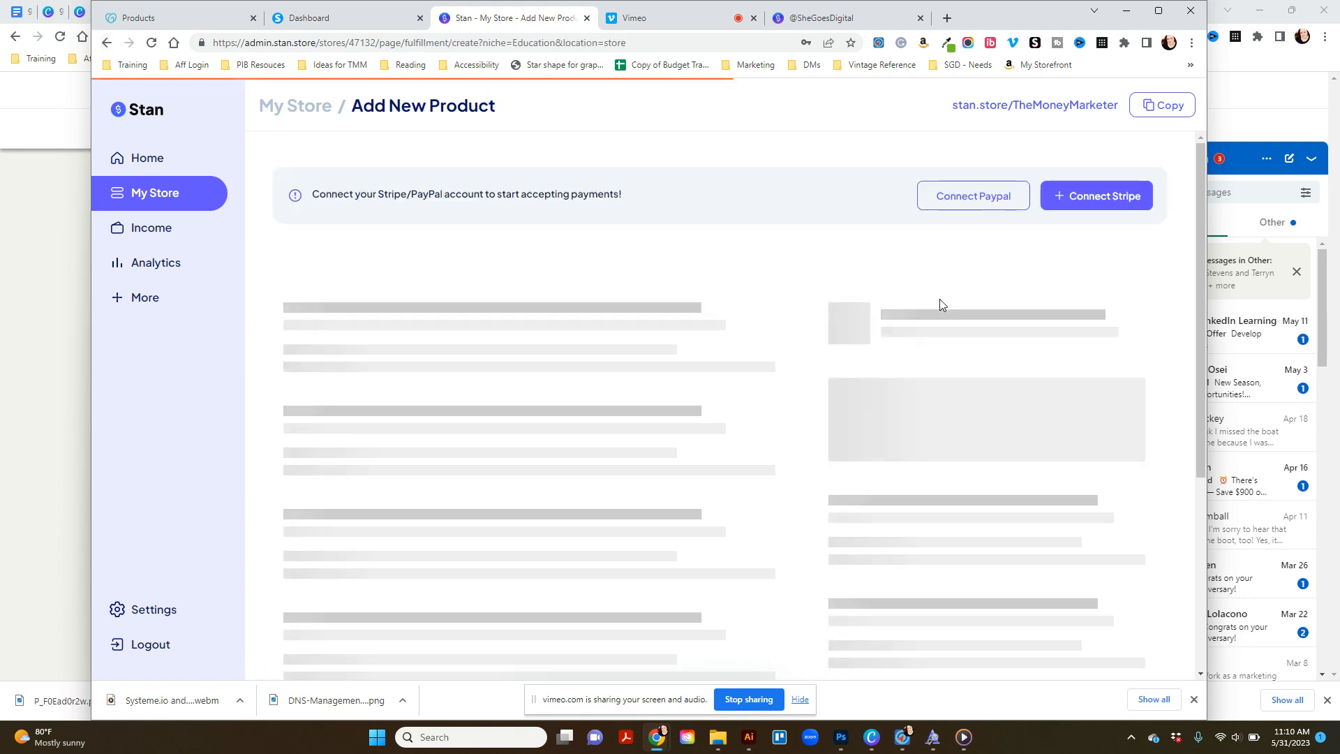
scroll(959, 412, down, 2)
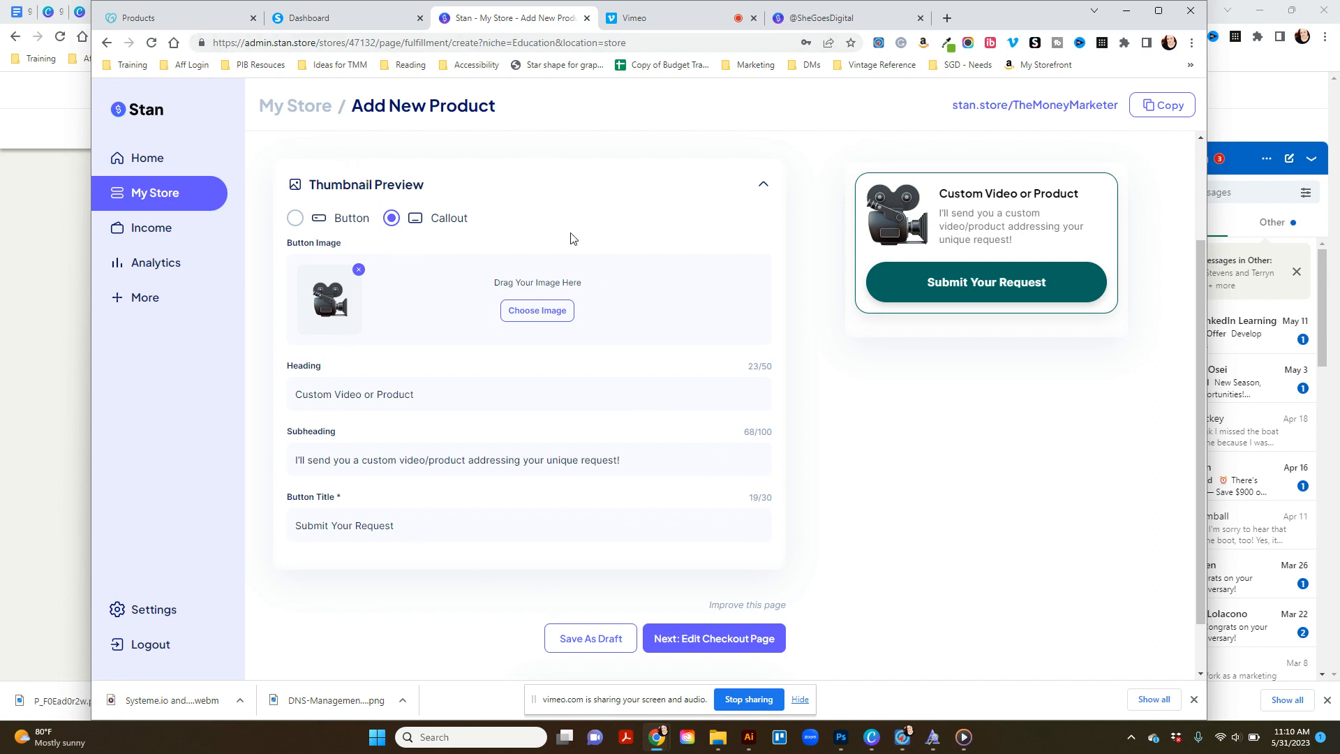
click(107, 43)
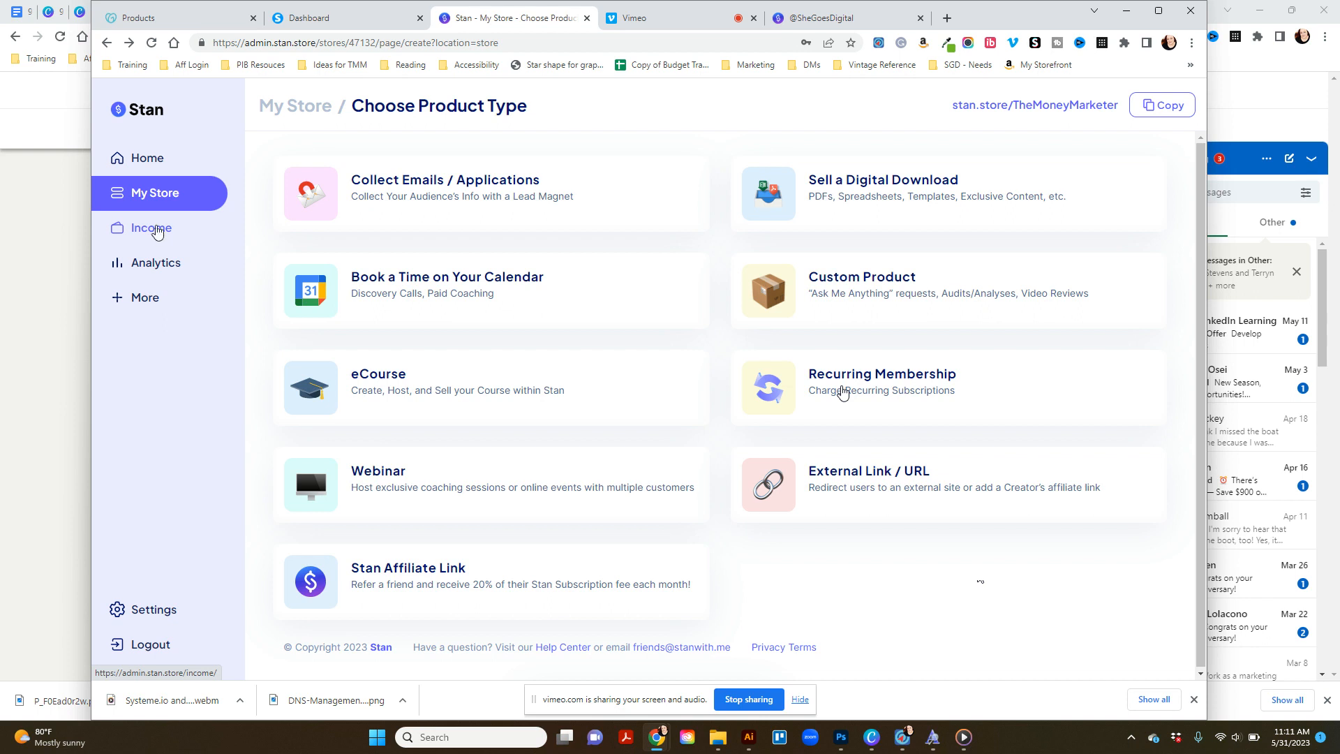
Look over the store's income overview and examine the analytics charts from total revenue through to referrals.
click(156, 230)
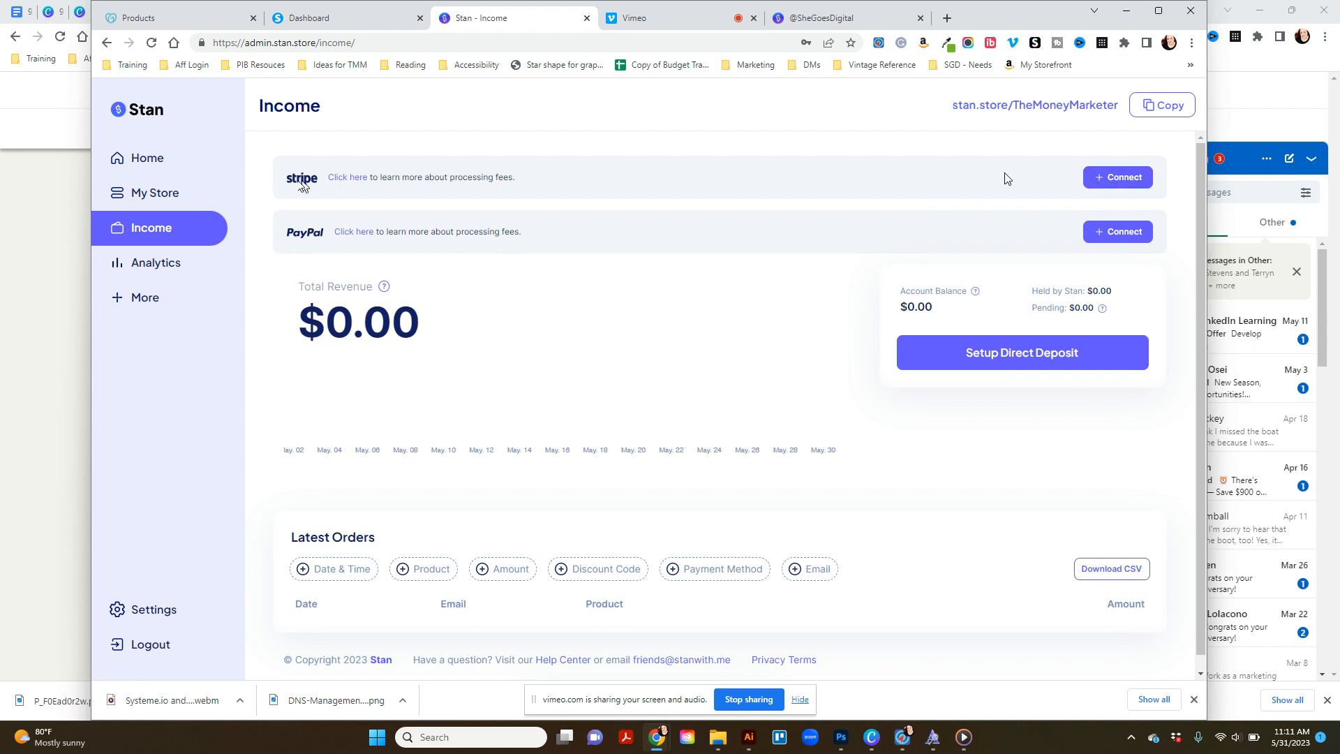
scroll(808, 386, down, 1)
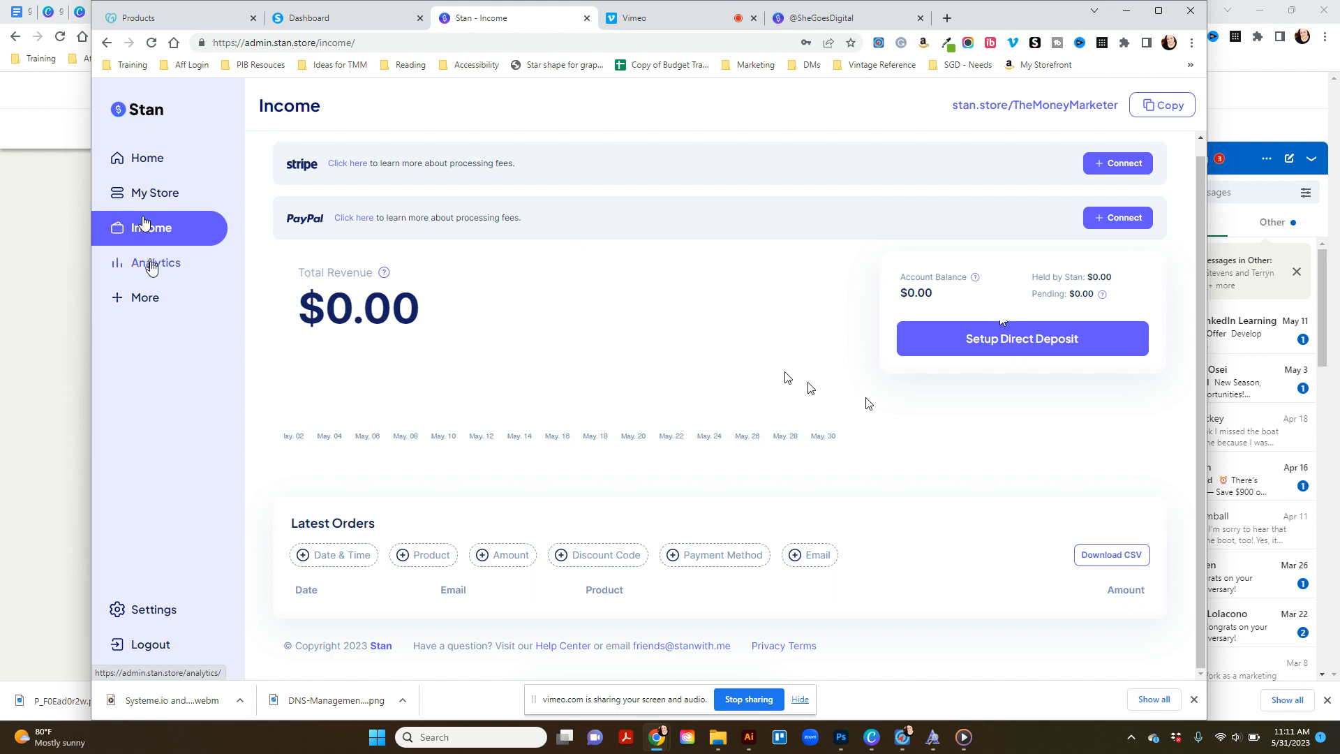
click(151, 264)
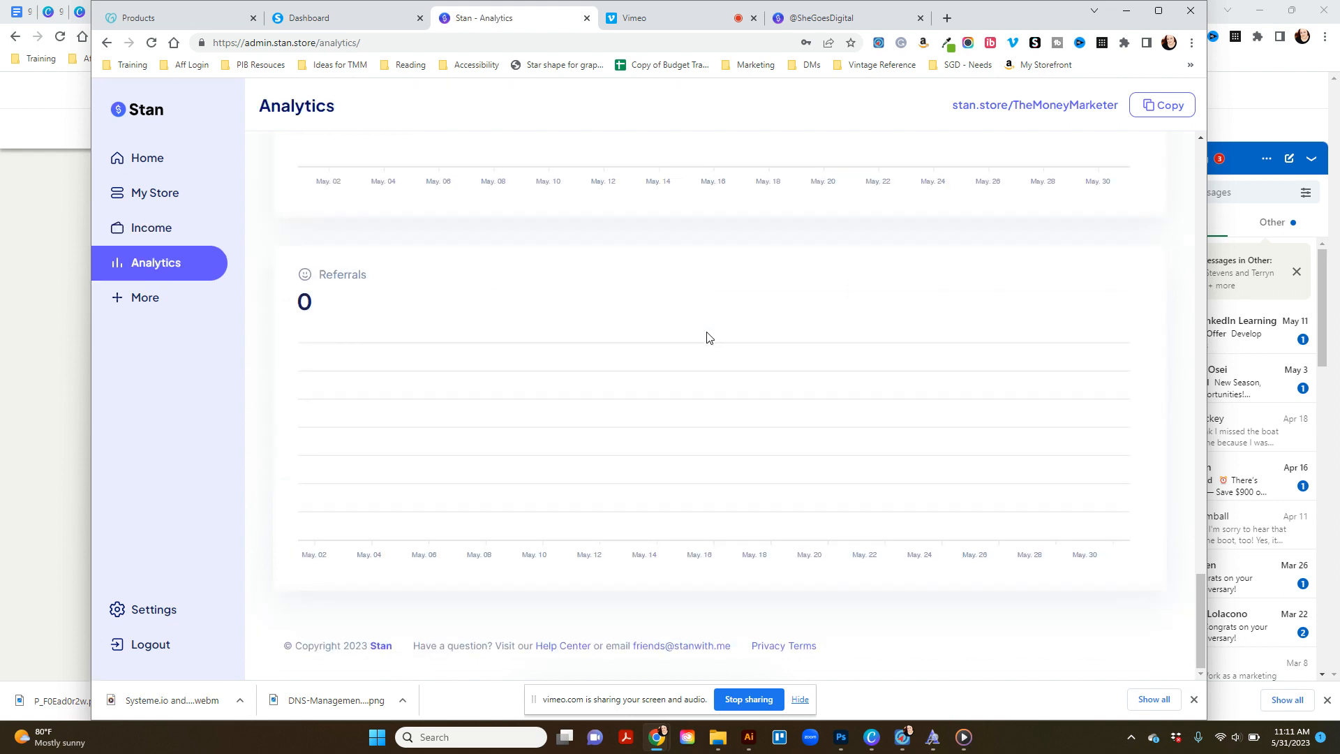
scroll(707, 338, up, 12)
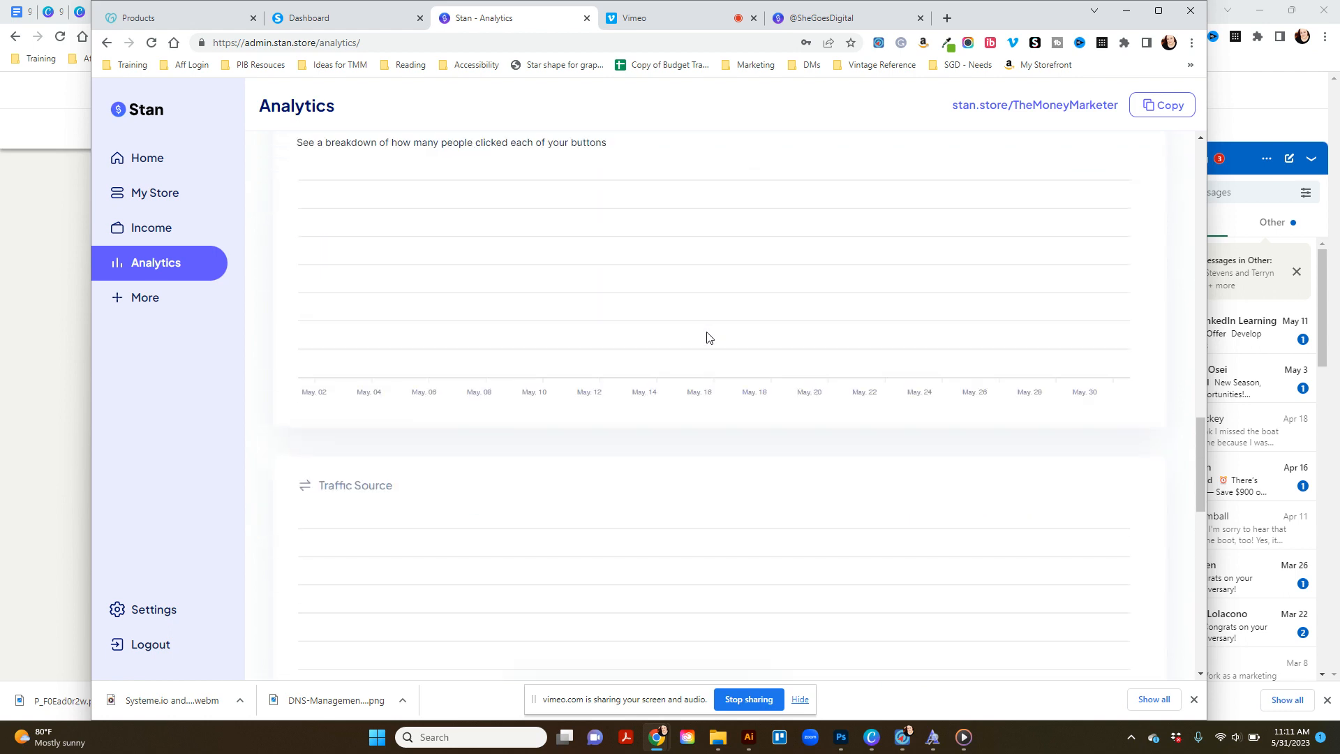
scroll(707, 338, up, 15)
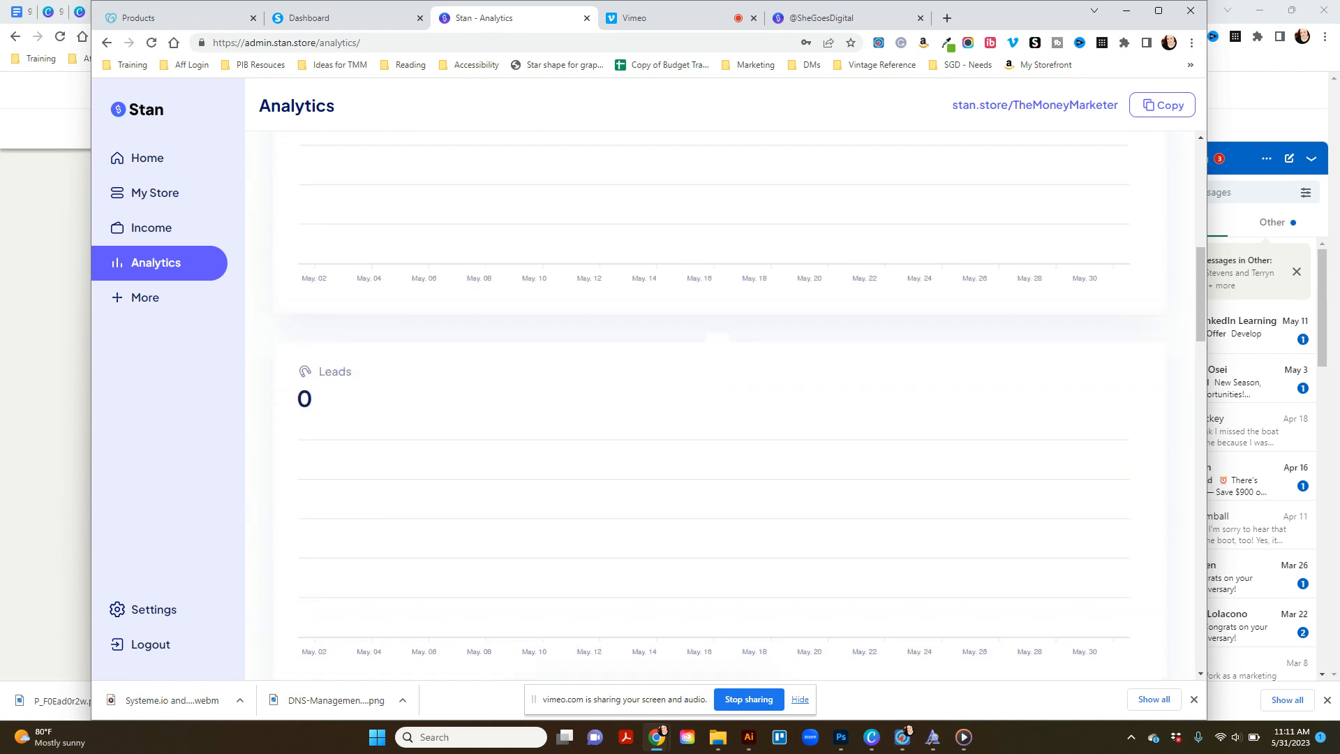
scroll(707, 338, up, 10)
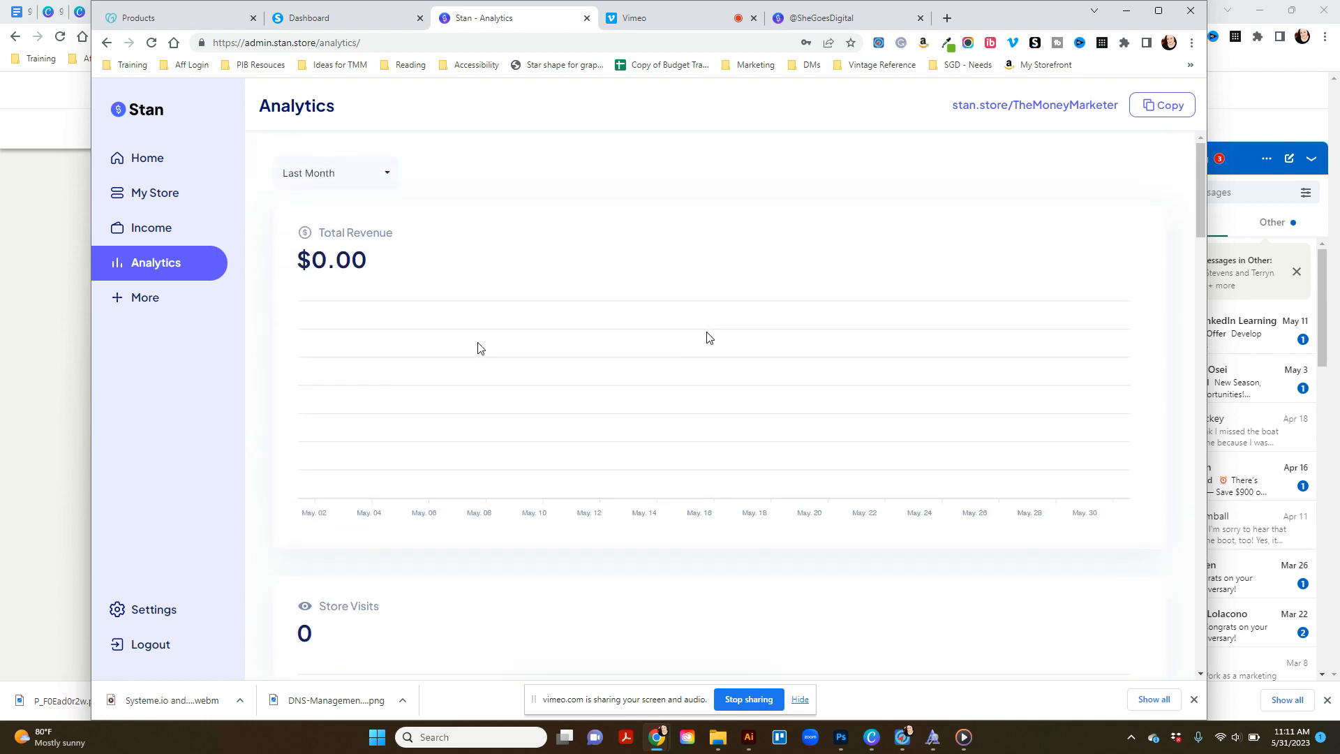
scroll(478, 347, down, 12)
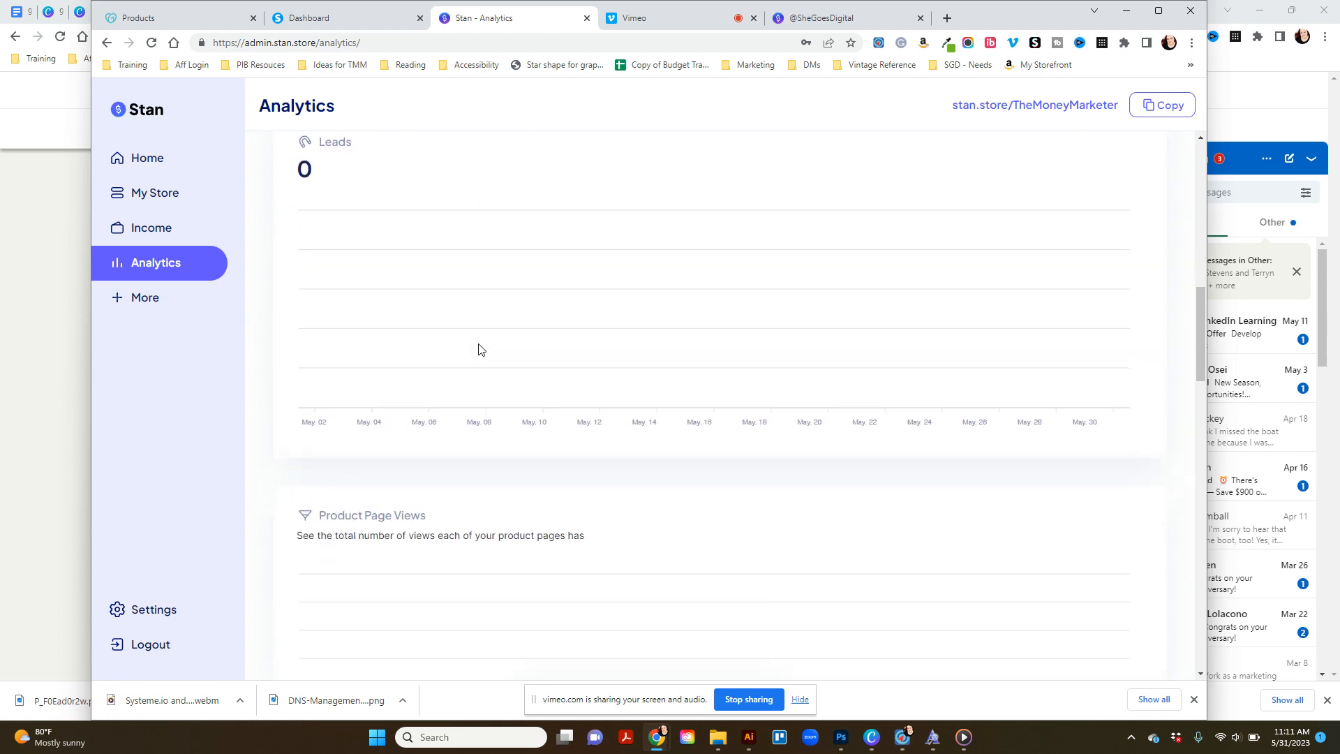
scroll(478, 347, down, 10)
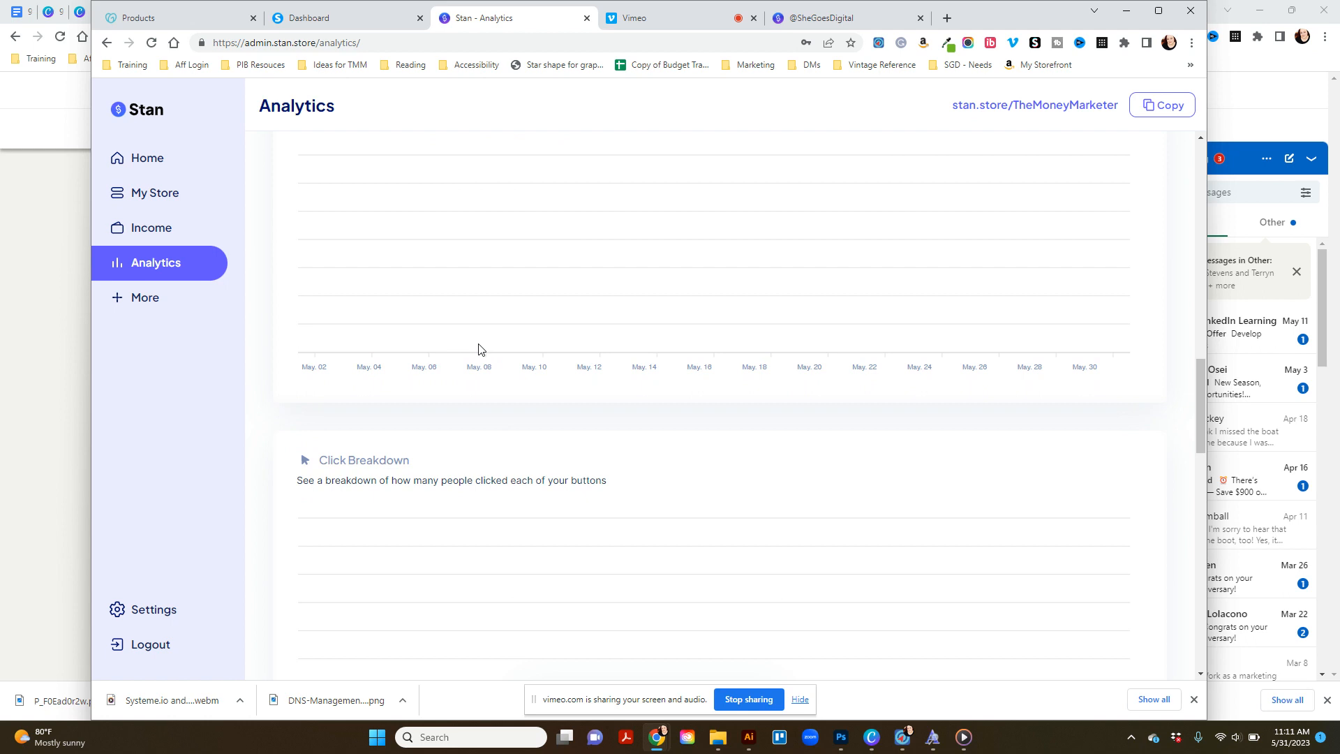
scroll(479, 347, down, 4)
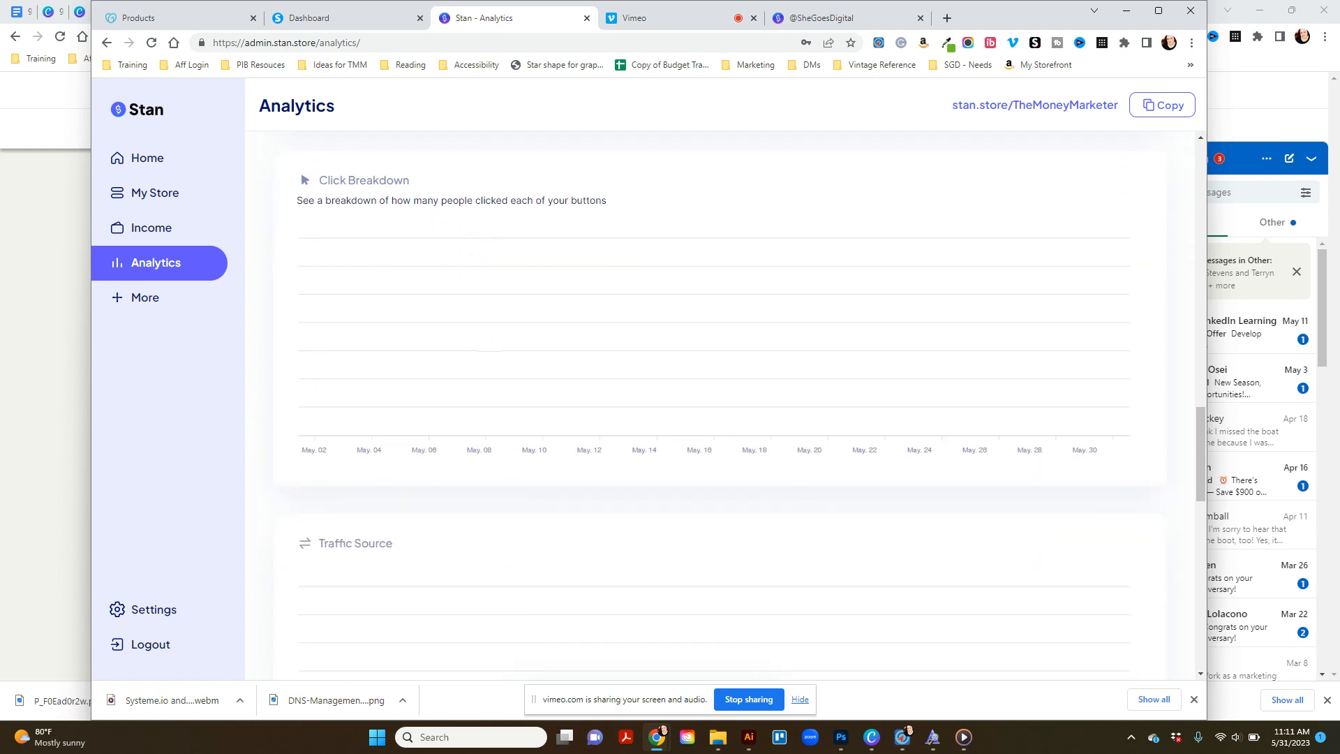
scroll(478, 347, down, 4)
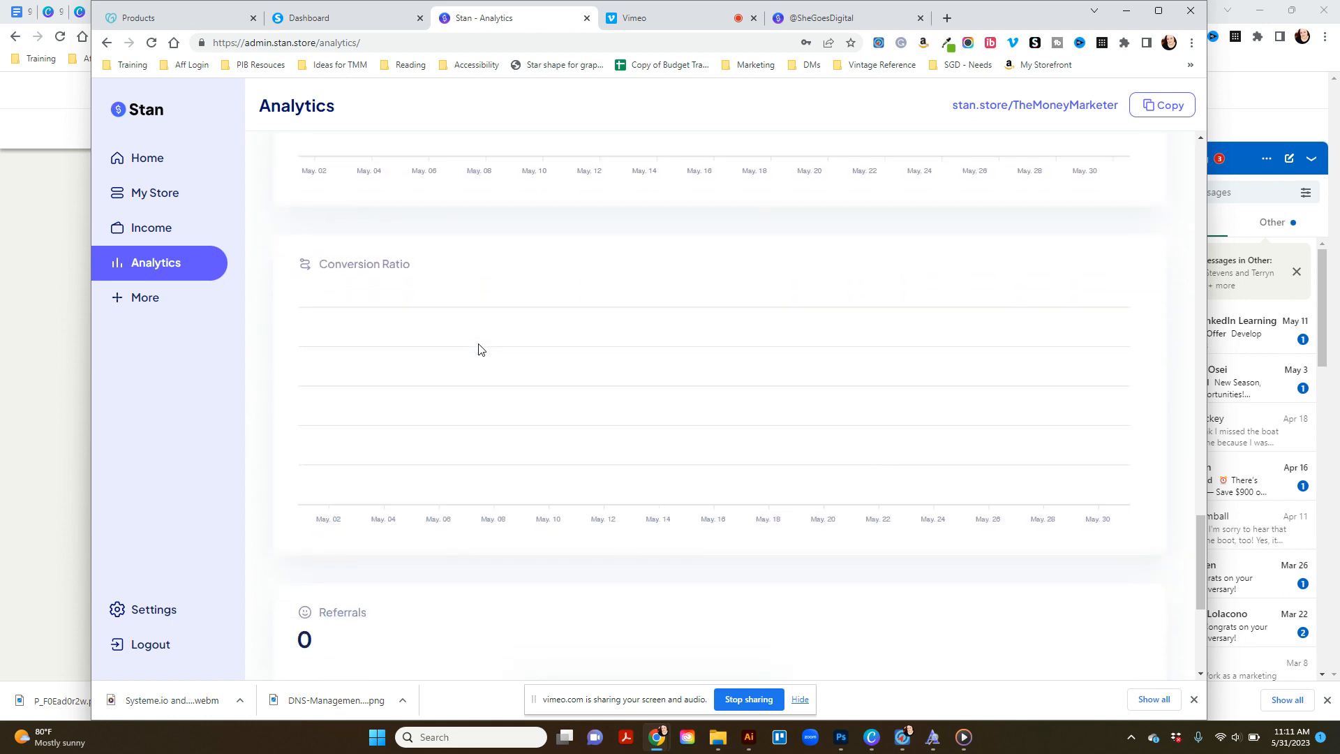
scroll(479, 347, down, 4)
scroll(478, 347, up, 2)
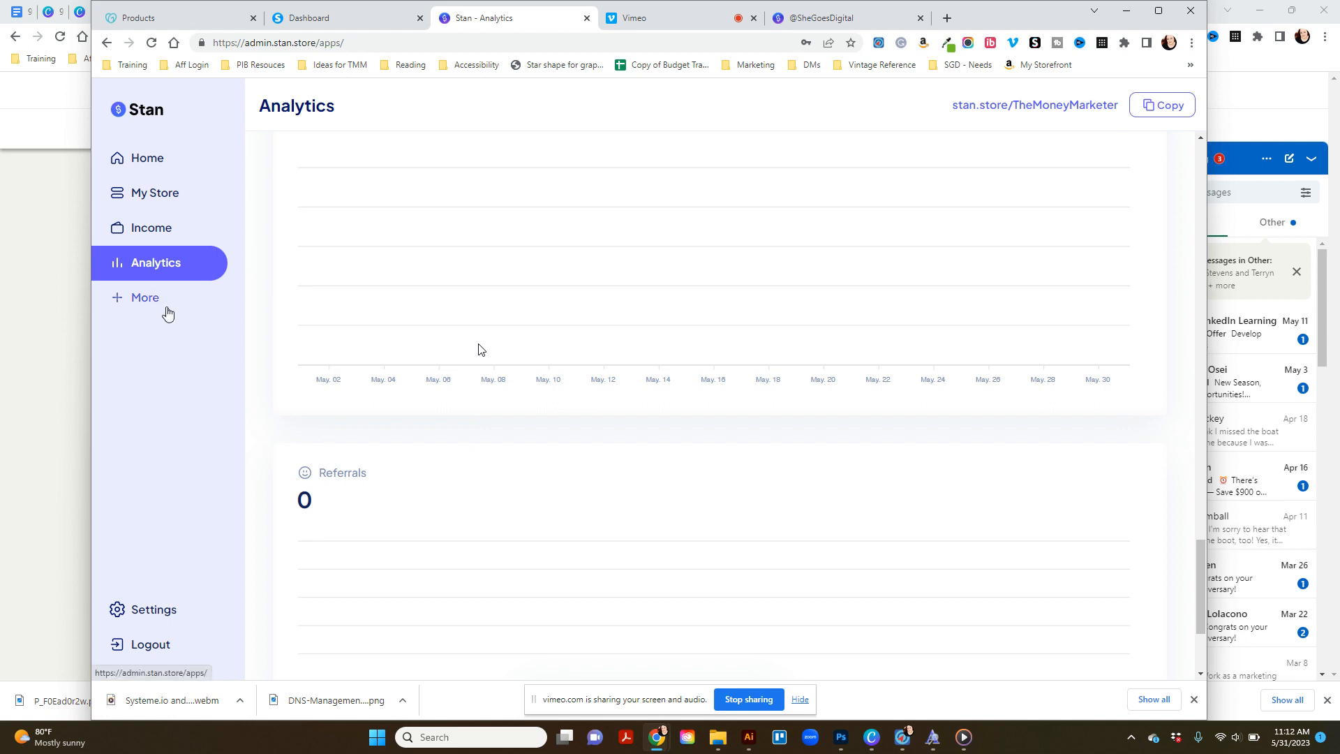
Enable the Referrals app among the additional Stan apps and look over its referral page.
click(167, 309)
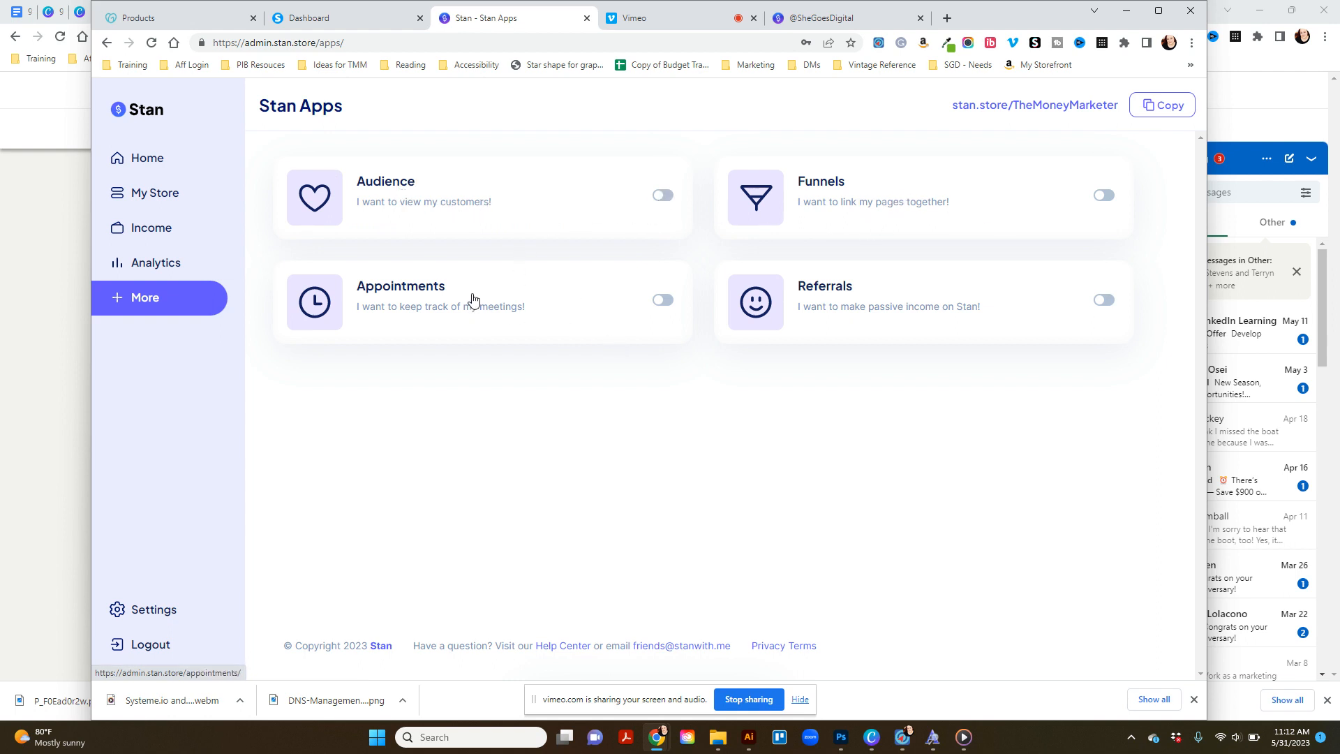
click(1104, 300)
click(867, 302)
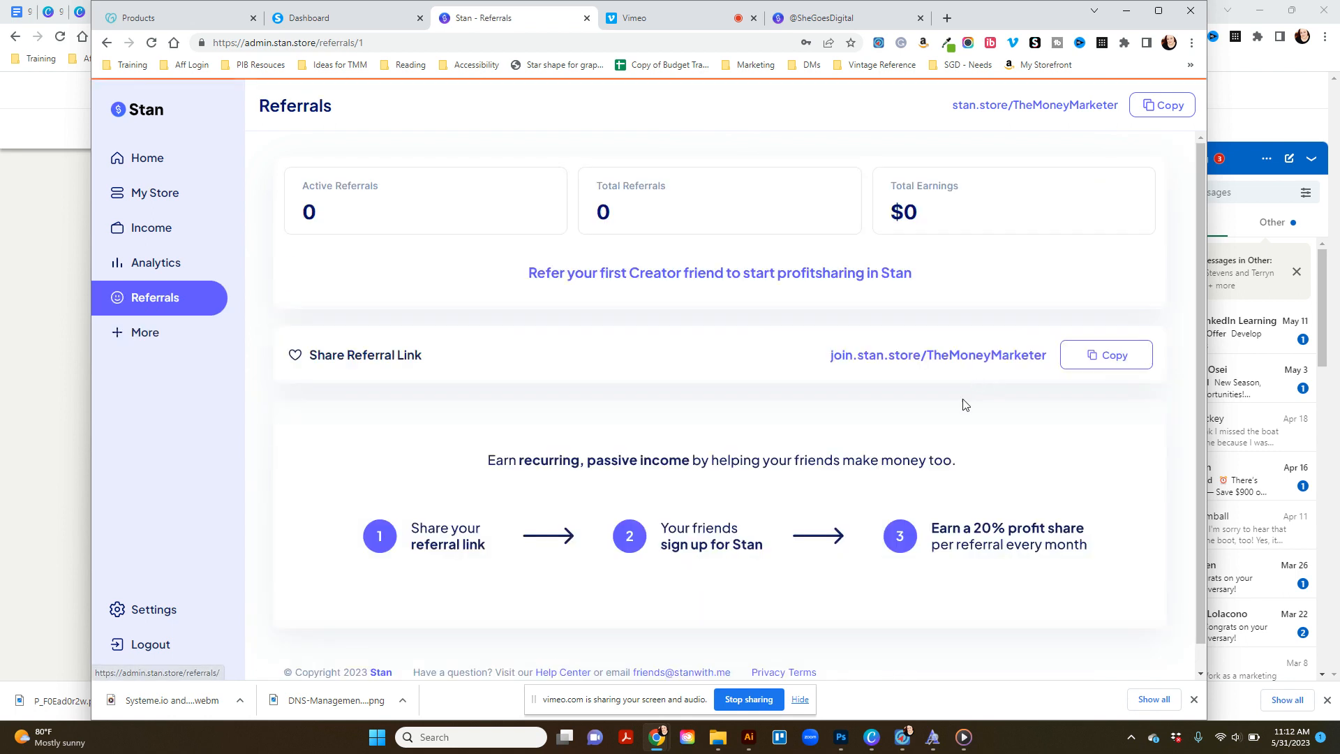
scroll(588, 352, down, 1)
scroll(588, 352, up, 1)
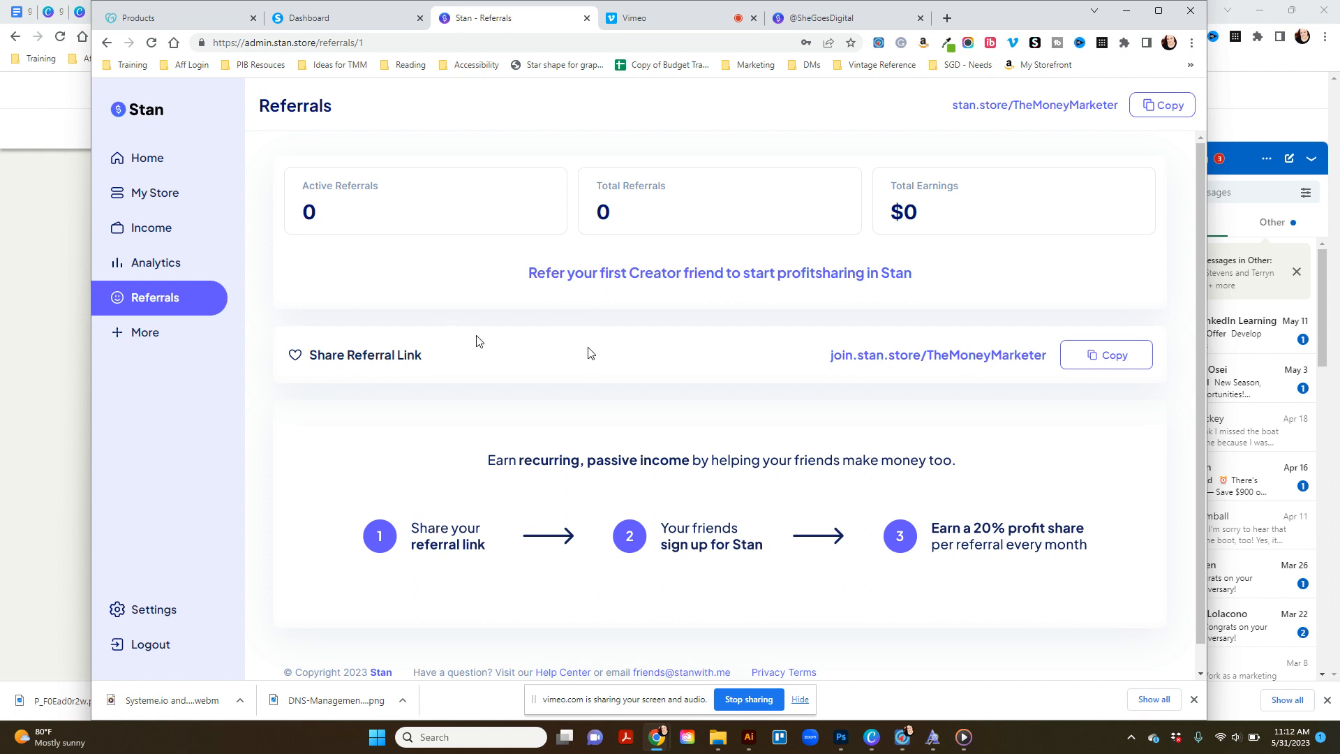
Return to the Stan apps overview and look at the Funnels app.
click(106, 43)
click(106, 43)
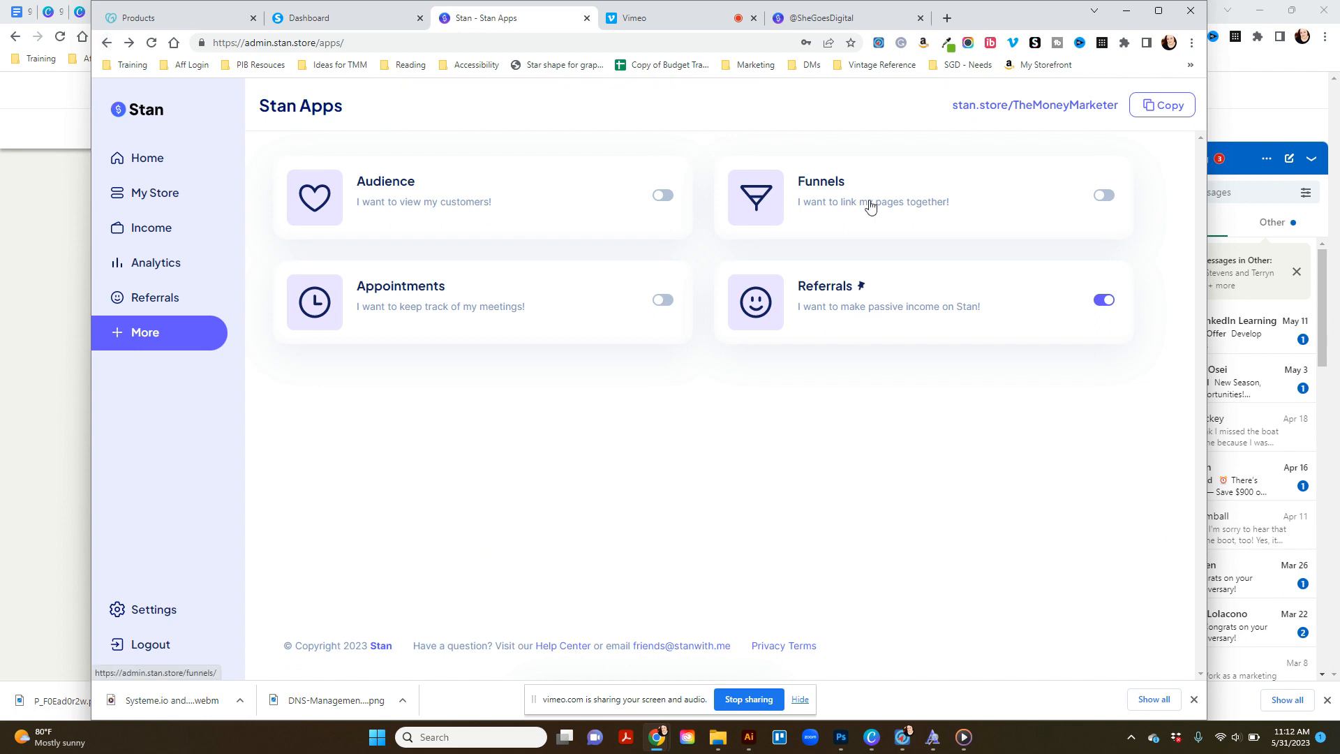
click(874, 213)
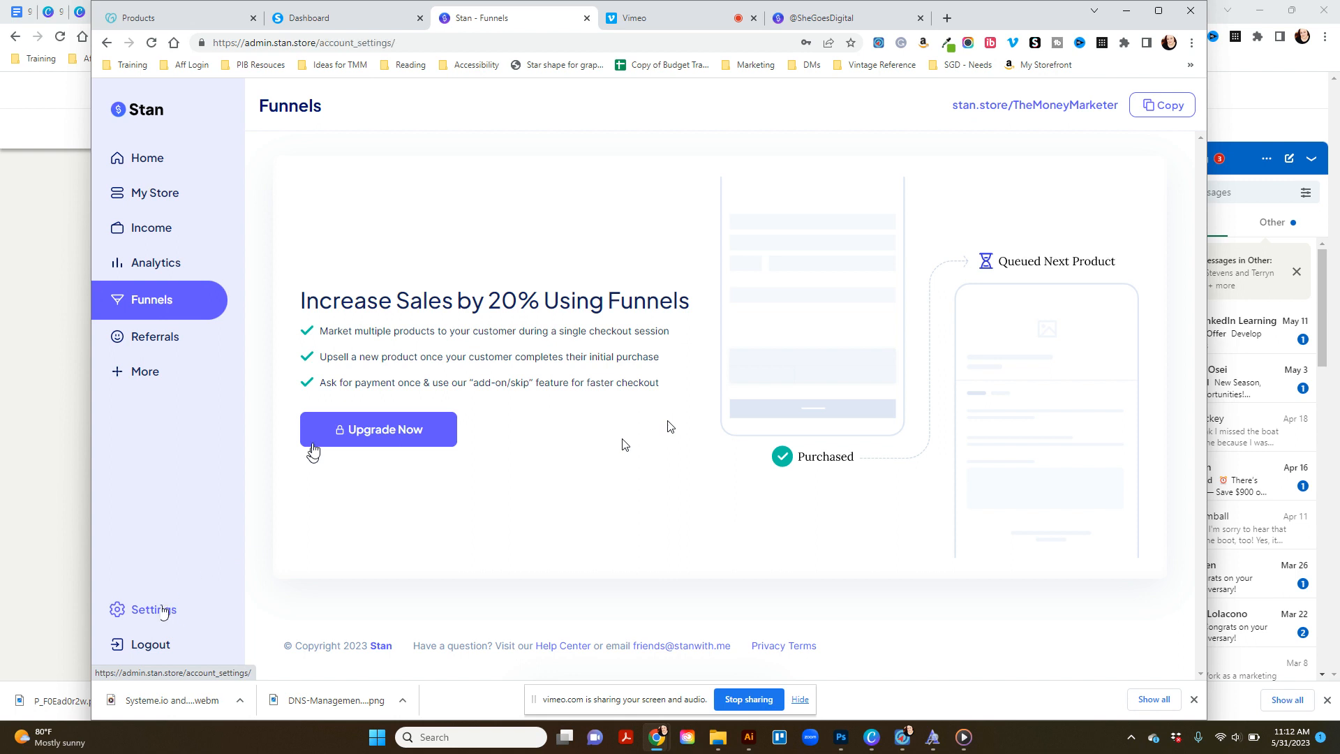
Examine the password, analytics and address sections of the account's profile settings, and return to the store overview.
click(154, 610)
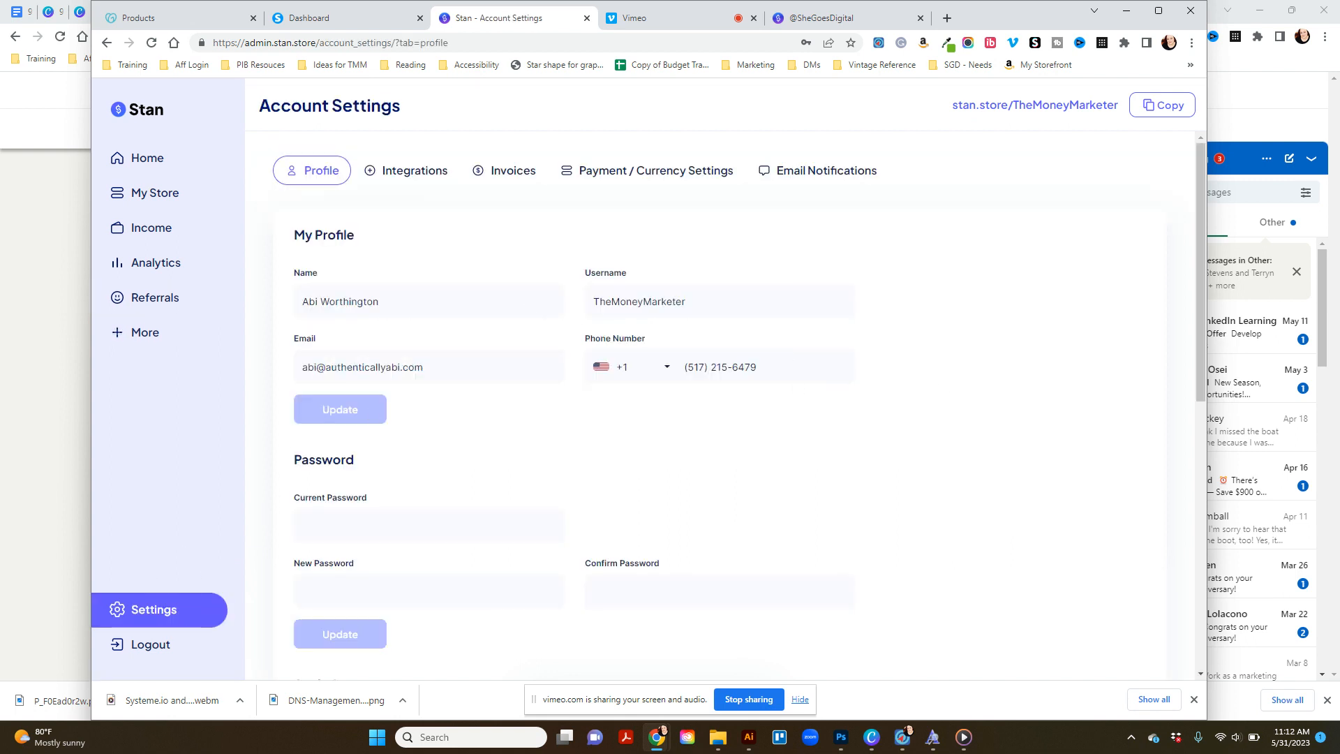
scroll(532, 310, down, 4)
scroll(531, 310, down, 3)
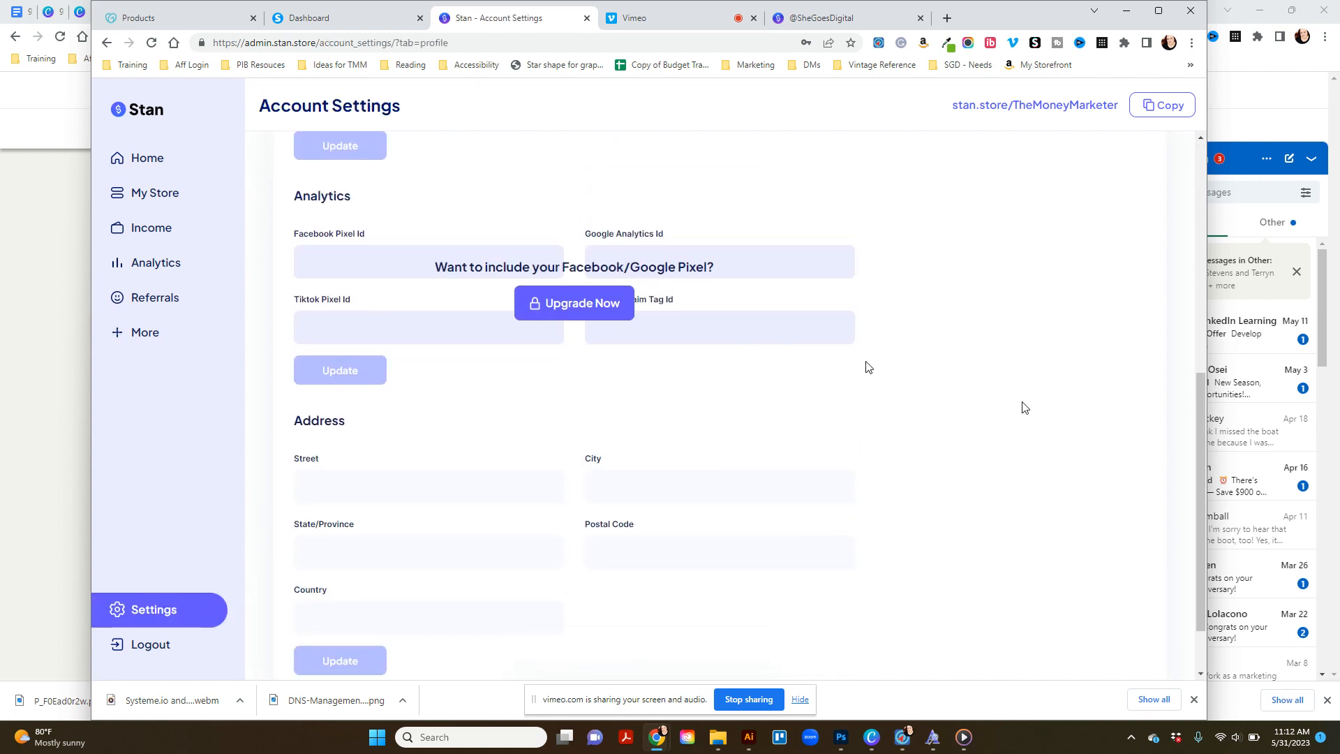
scroll(1025, 407, down, 2)
scroll(638, 421, up, 3)
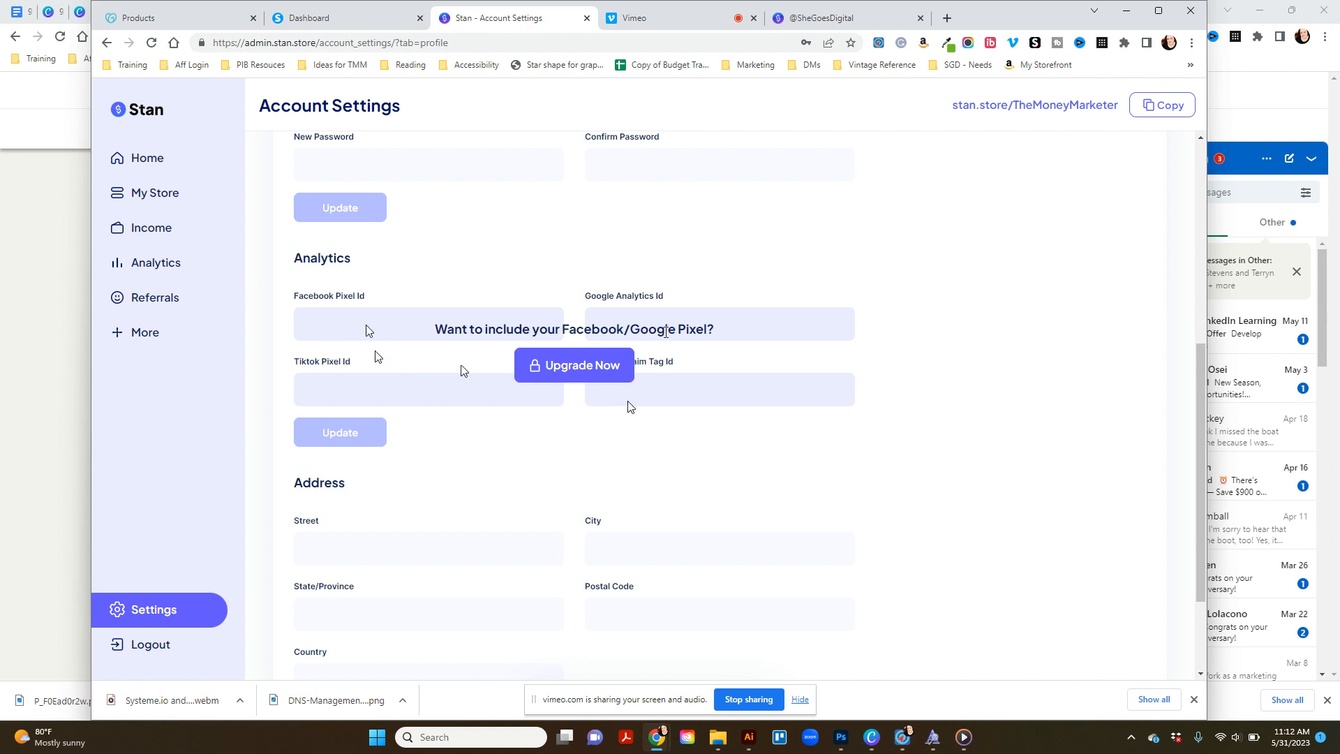
scroll(846, 385, down, 2)
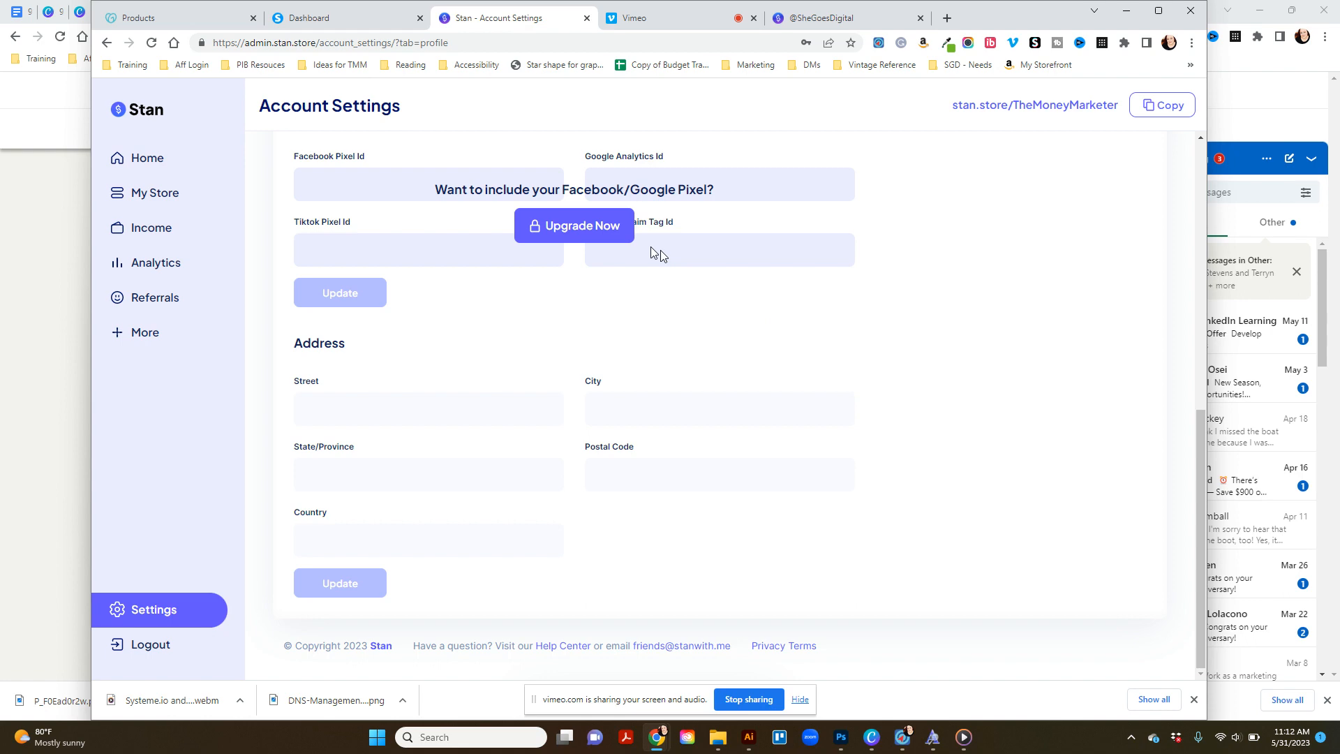
scroll(936, 416, up, 4)
scroll(939, 417, down, 4)
scroll(936, 416, up, 4)
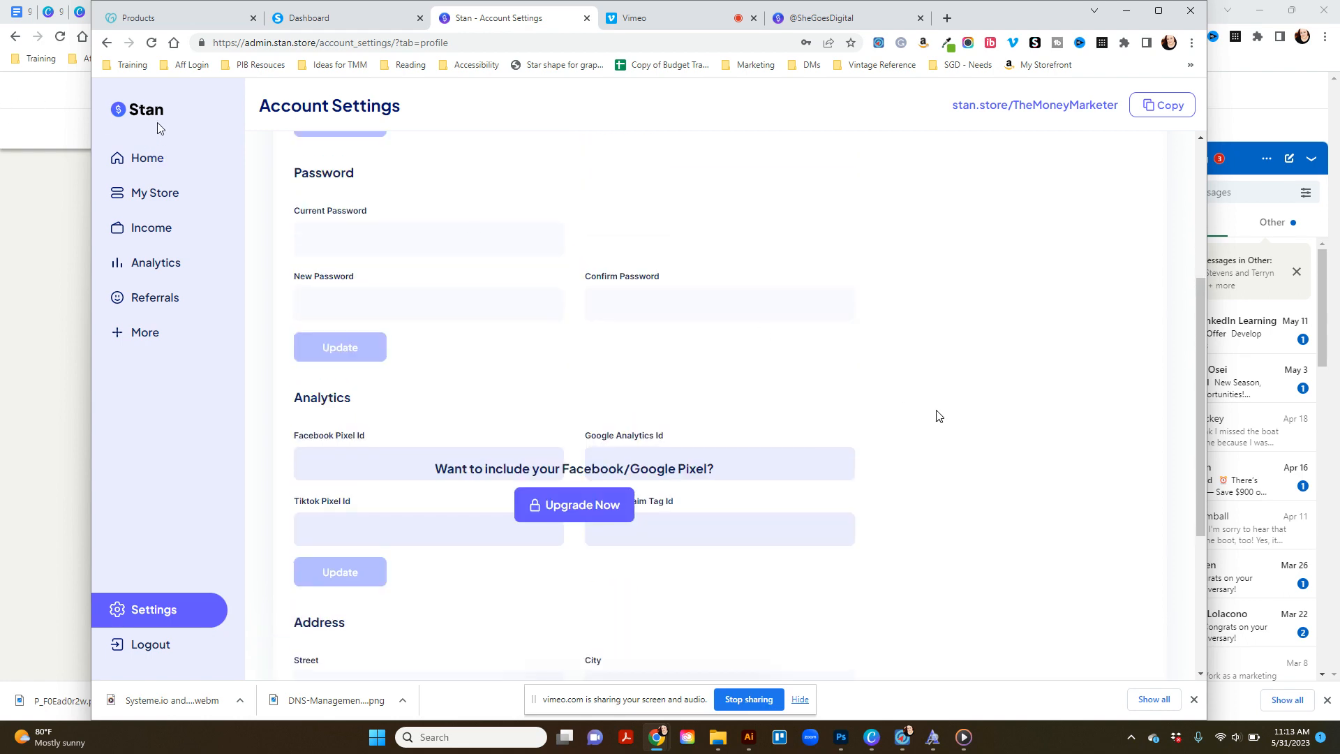
click(141, 114)
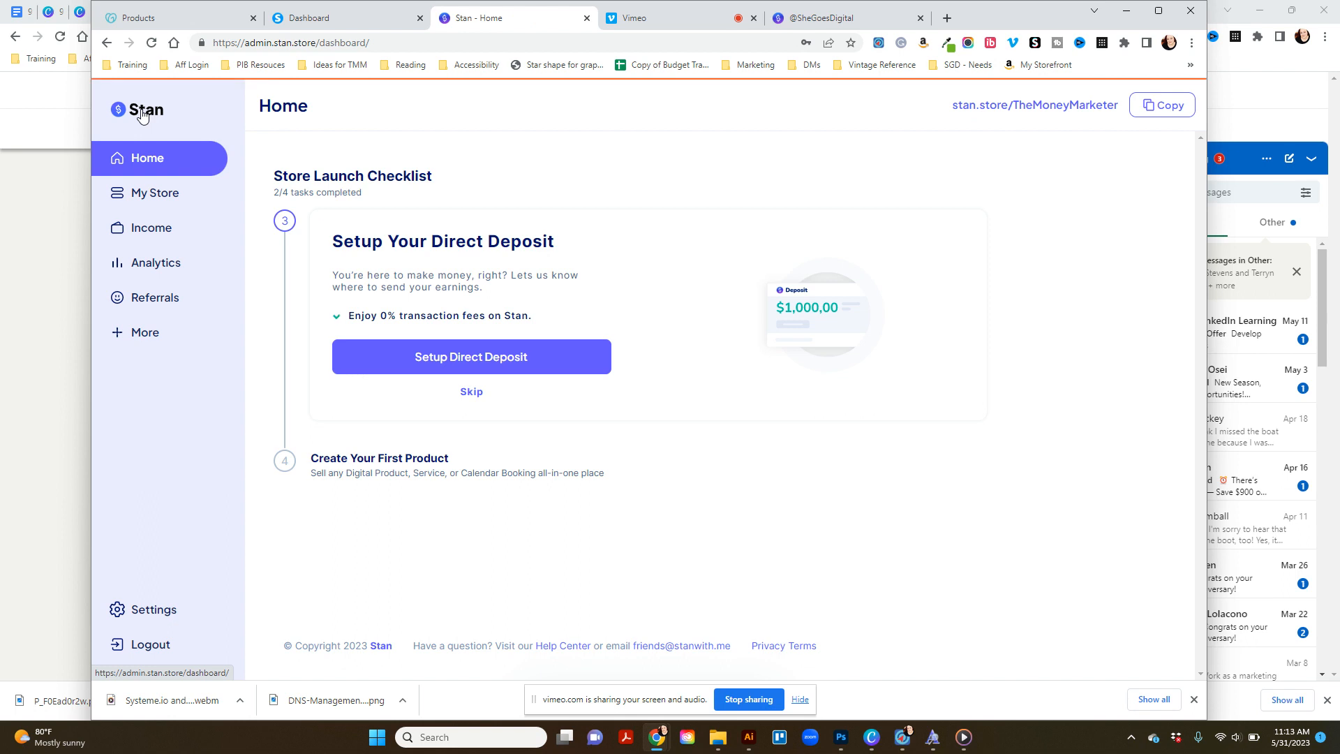
click(150, 192)
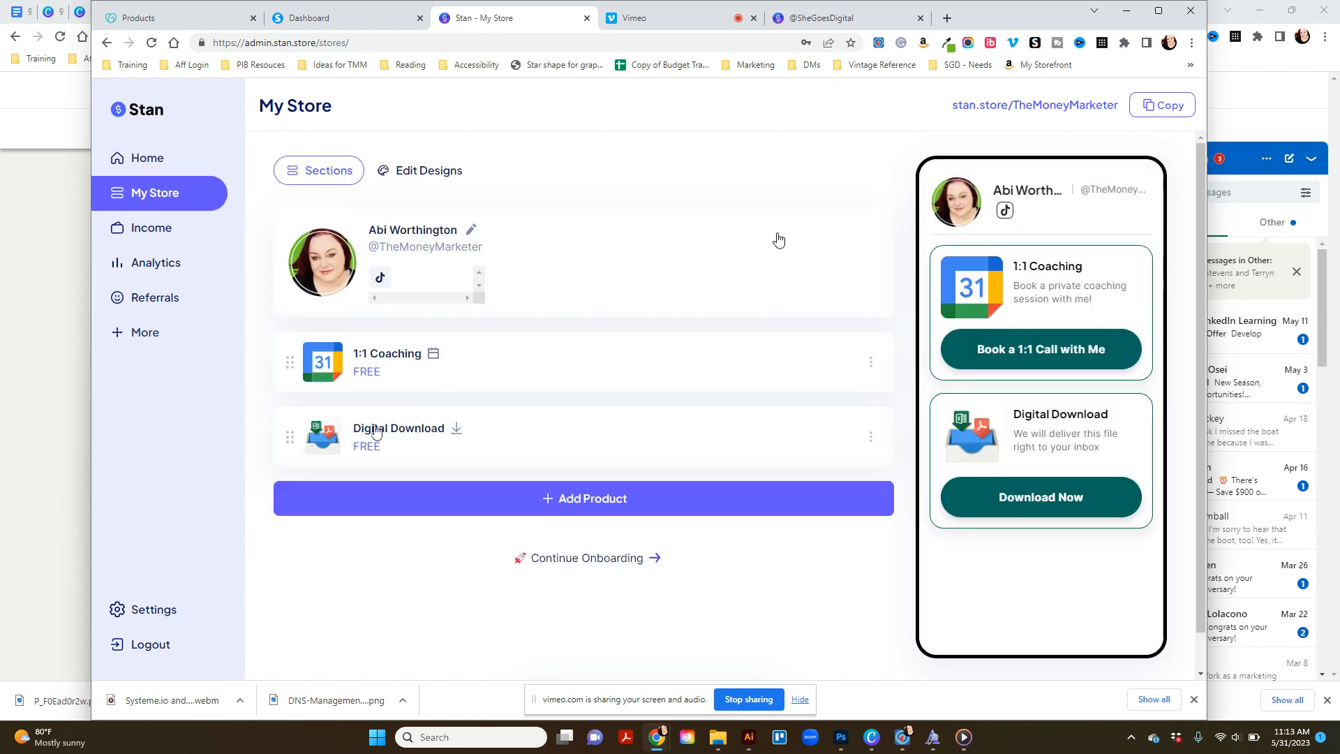